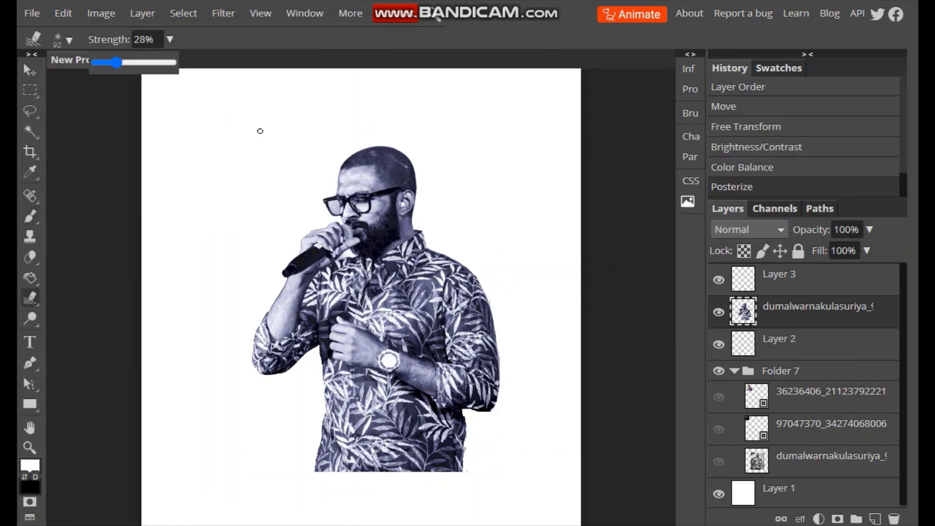
# Zoom in and smudge the forehead and top of the head with a 78 px brush.
pyautogui.scroll(3, 345, 183)
pyautogui.scroll(2, 457, 209)
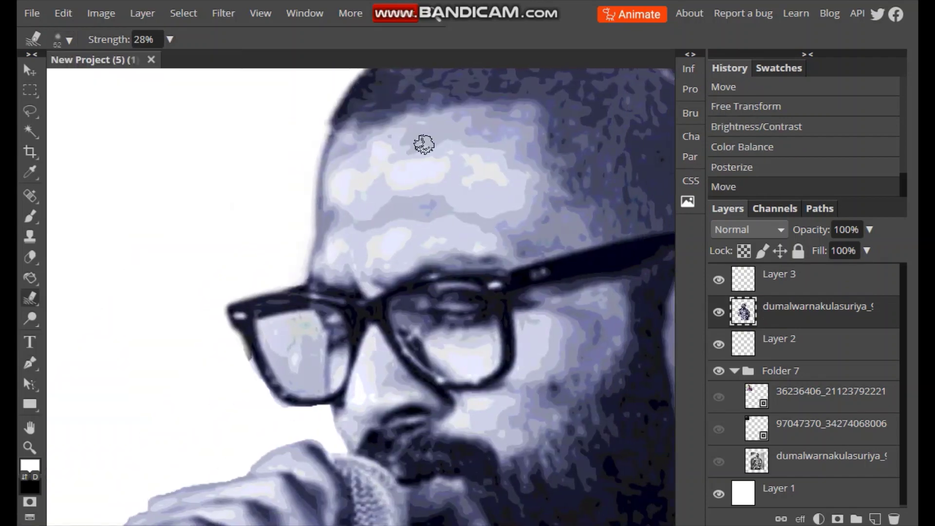
pyautogui.rightClick(447, 188)
pyautogui.press(']')
pyautogui.moveTo(521, 129); pyautogui.dragTo(453, 138)
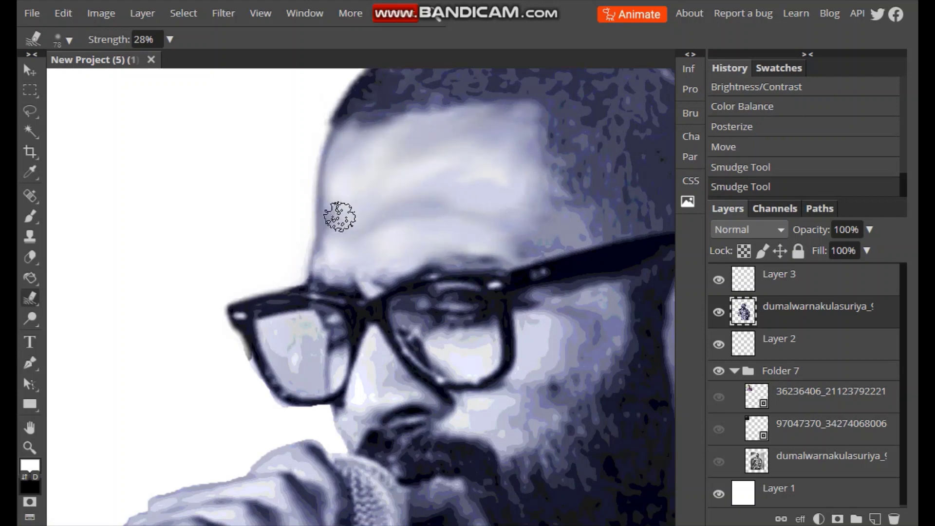
pyautogui.moveTo(339, 216)
pyautogui.mouseDown()
pyautogui.moveTo(389, 123)
pyautogui.moveTo(423, 202)
pyautogui.moveTo(342, 198)
pyautogui.mouseUp()
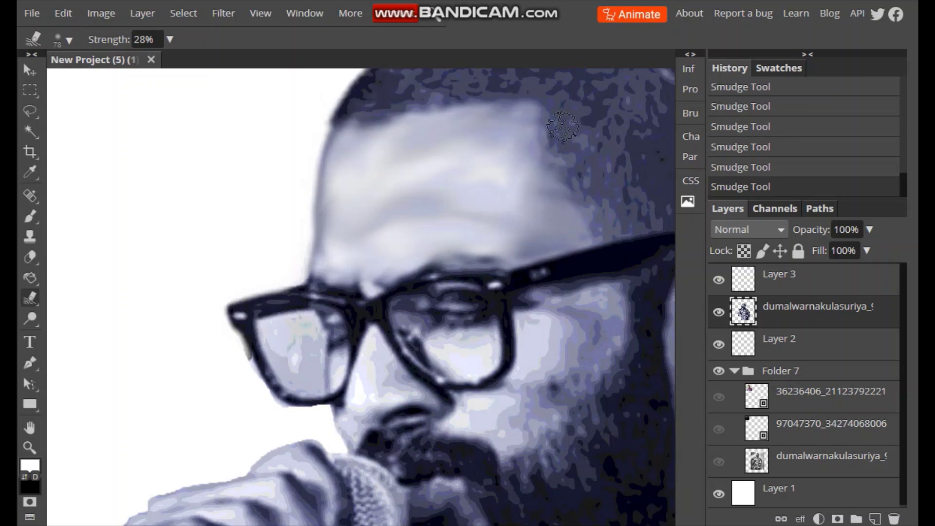
# Pan around the head and shrink the smudge brush to 48 px.
pyautogui.scroll(3, 438, 205)
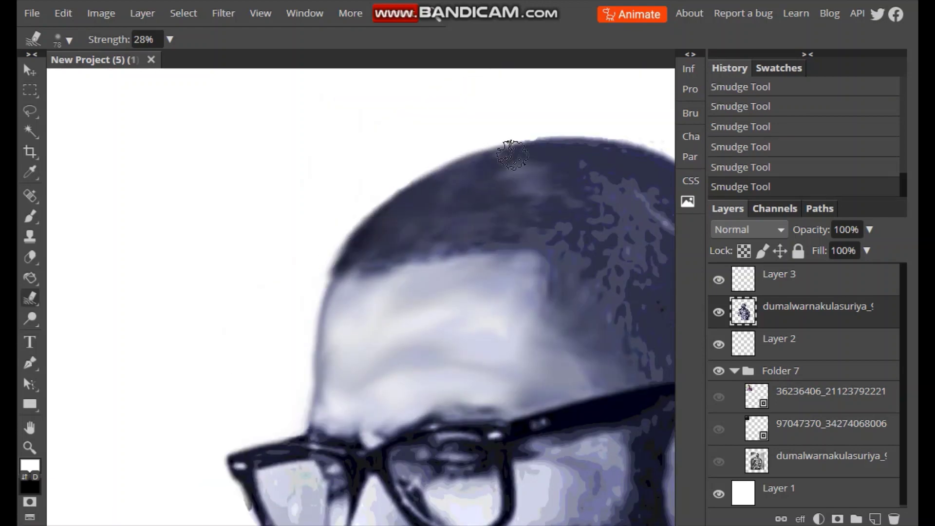
pyautogui.scroll(-5, 534, 229)
pyautogui.scroll(-5, 359, 281)
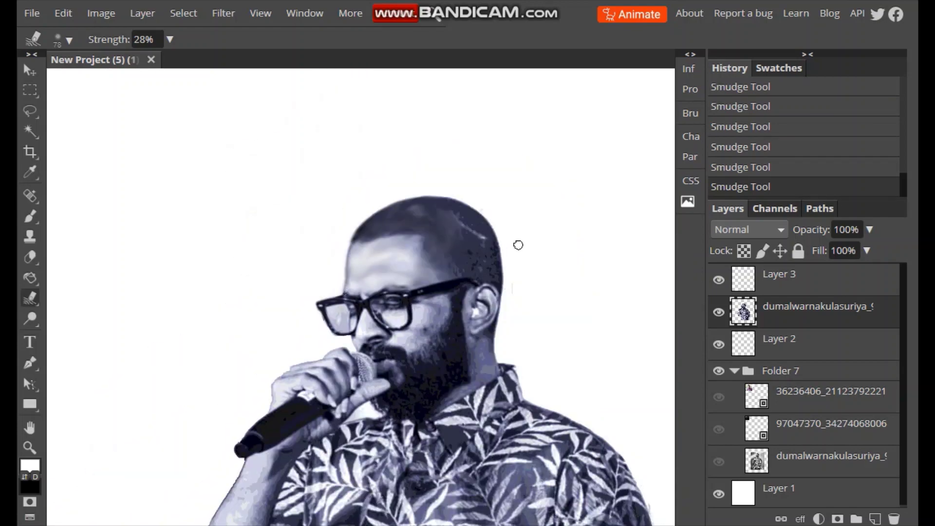
pyautogui.scroll(2, 517, 243)
pyautogui.scroll(3, 138, 105)
pyautogui.scroll(3, 138, 105)
pyautogui.scroll(3, 292, 244)
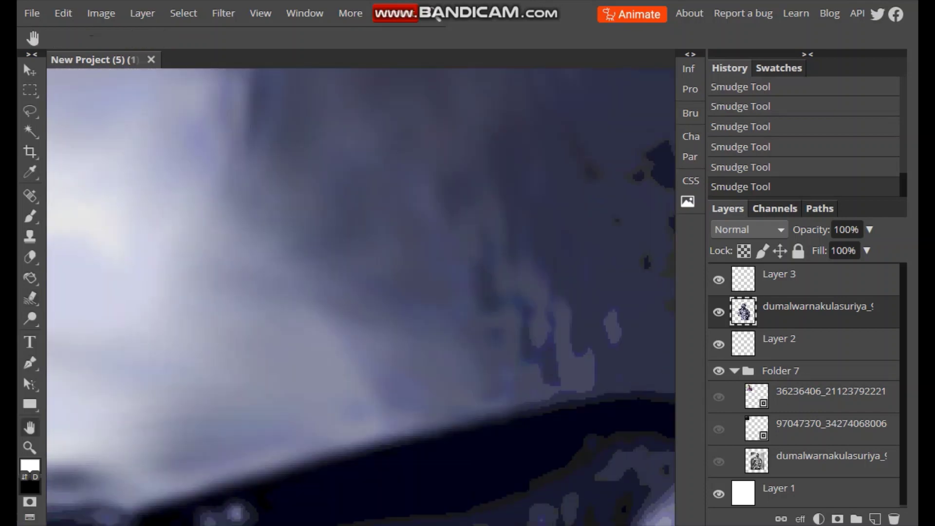
pyautogui.scroll(-5, 341, 292)
pyautogui.press('[')
pyautogui.press('[')
pyautogui.press('[')
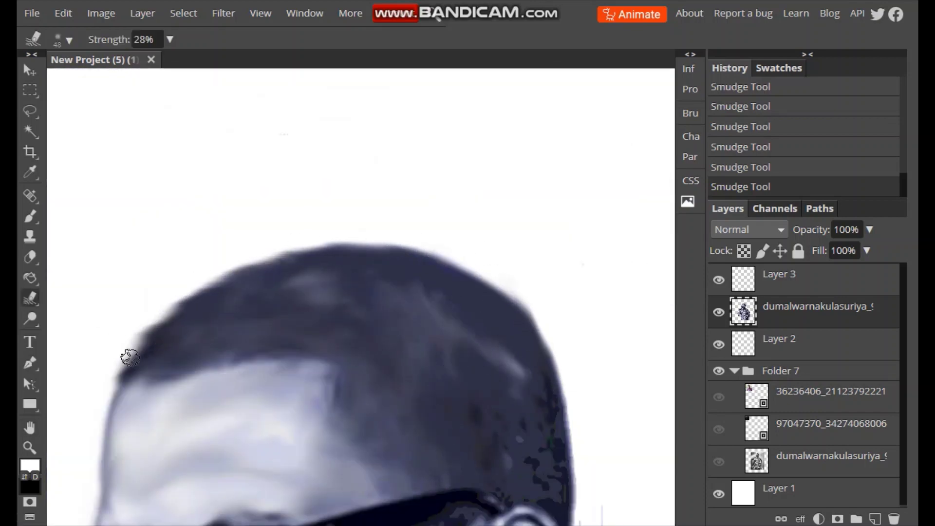
pyautogui.scroll(-3, 349, 291)
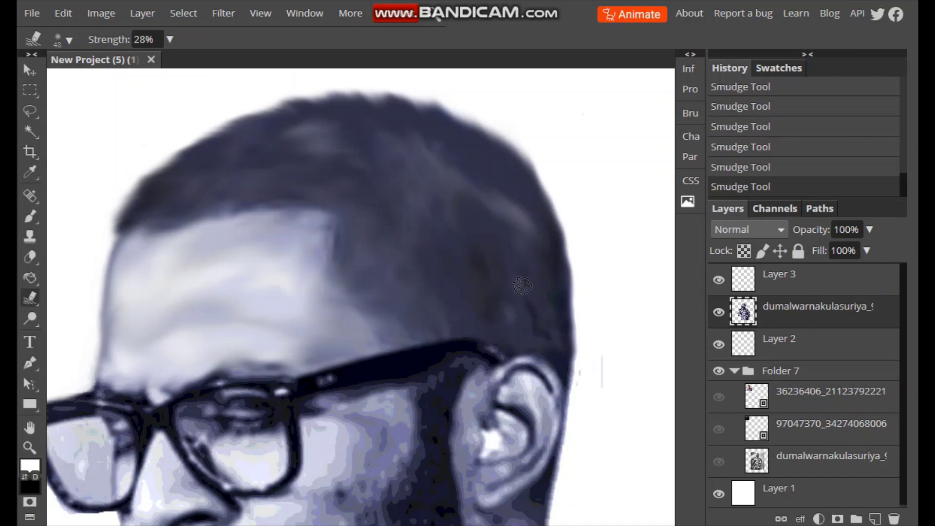
pyautogui.scroll(-5, 507, 272)
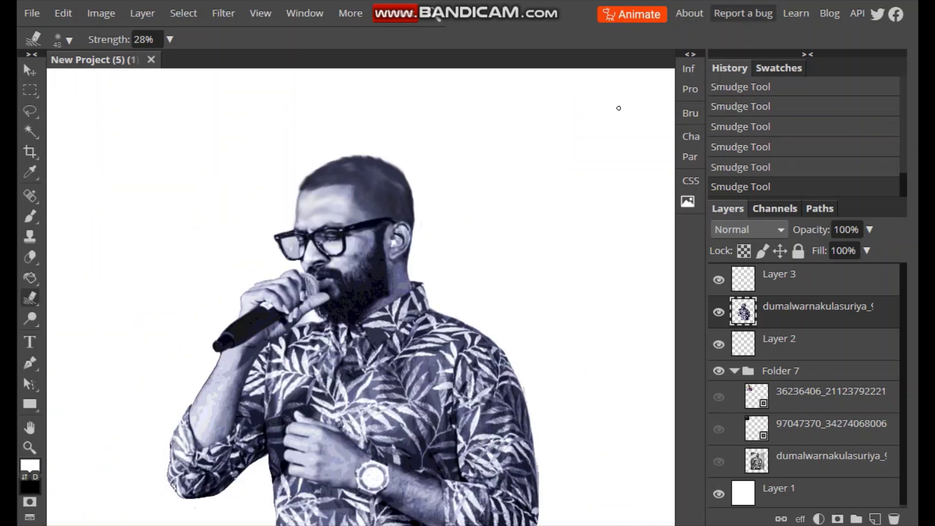
# Try Object Selection, then a Lasso outline along the hairline, then select the whole canvas.
pyautogui.rightClick(30, 132)
pyautogui.click(105, 157)
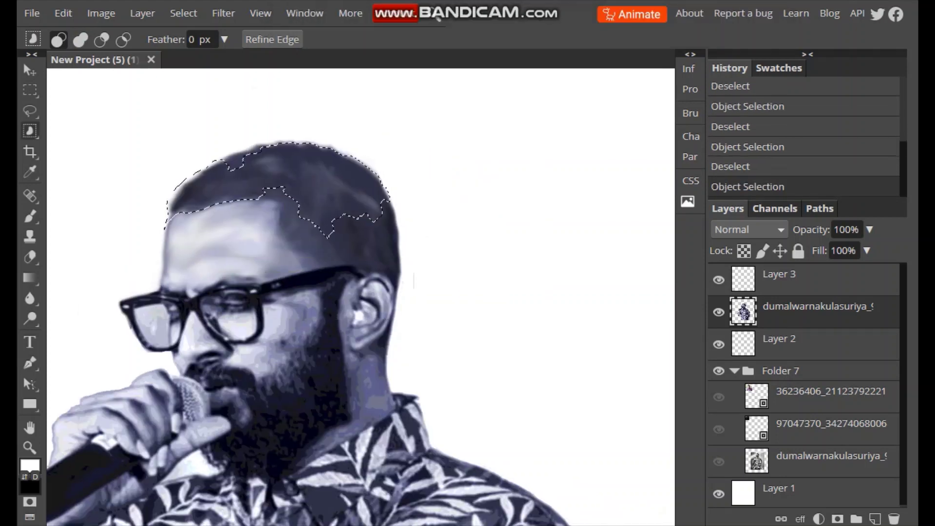
pyautogui.hotkey('ctrl', 'd')
pyautogui.press('l')
pyautogui.moveTo(187, 212); pyautogui.dragTo(233, 203)
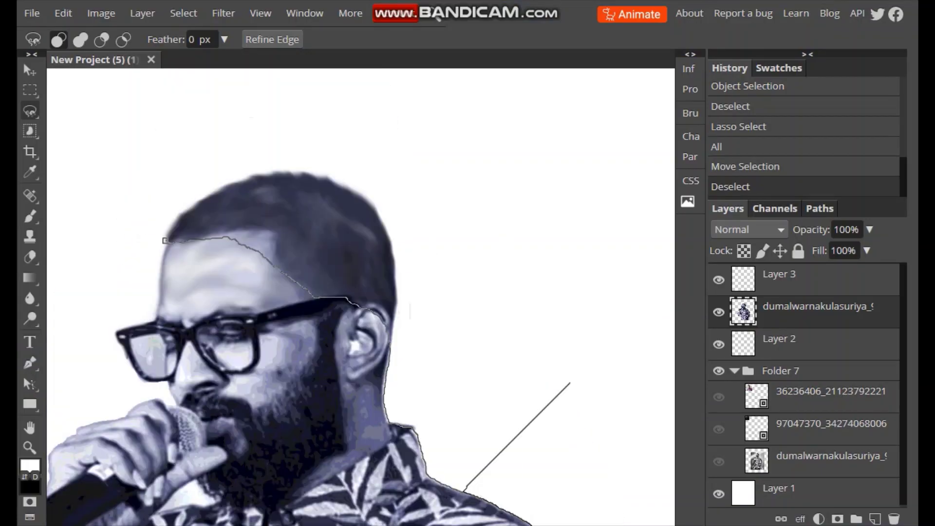
pyautogui.hotkey('ctrl', 'a')
# Set the Pen tool to Path mode and place three anchor points along the hairline.
pyautogui.click(29, 362)
pyautogui.click(73, 39)
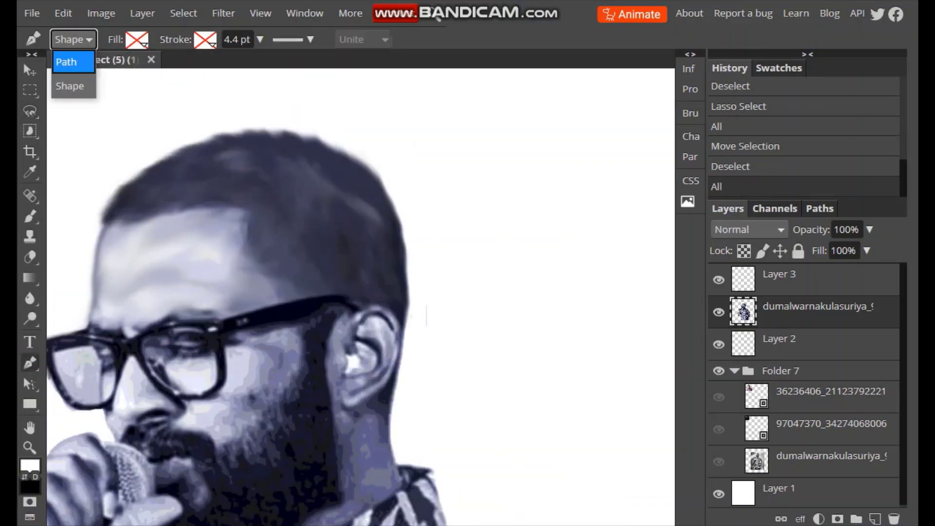
pyautogui.click(67, 63)
pyautogui.click(101, 220)
pyautogui.click(247, 212)
pyautogui.click(263, 277)
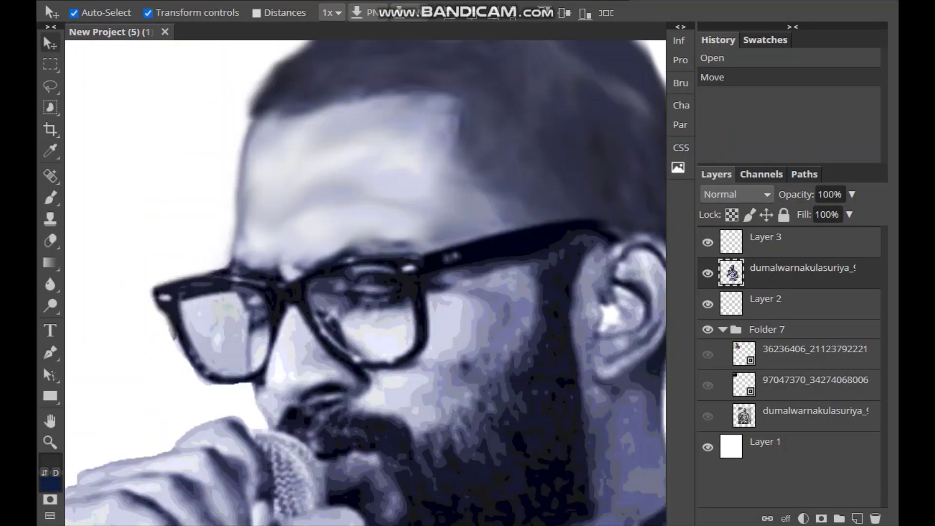
# Paint dark tone over the patchy hairline with a soft 62 px brush, then switch to Smudge.
pyautogui.press('b')
pyautogui.click(78, 12)
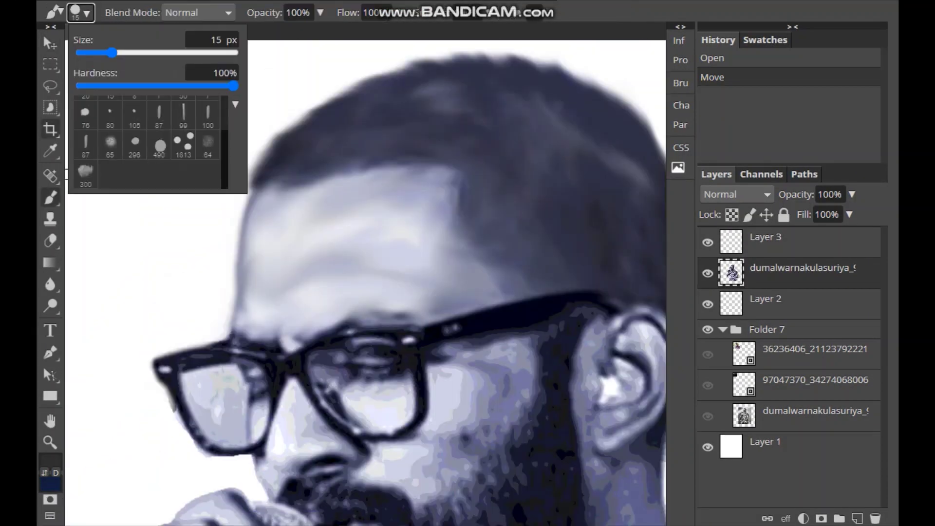
pyautogui.click(134, 104)
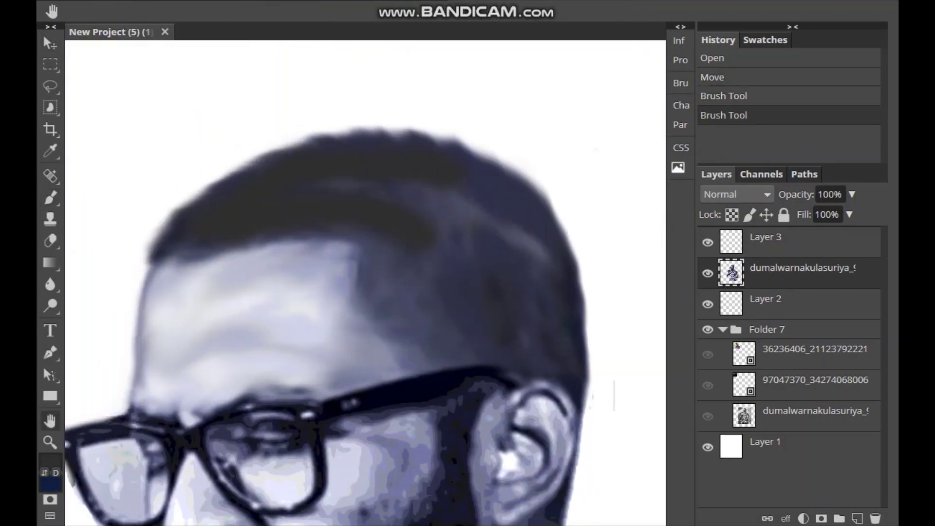
pyautogui.click(50, 283)
pyautogui.click(182, 12)
# Undo an unwanted head stroke and smudge the right-side hair edge smooth.
pyautogui.moveTo(368, 237); pyautogui.dragTo(393, 237)
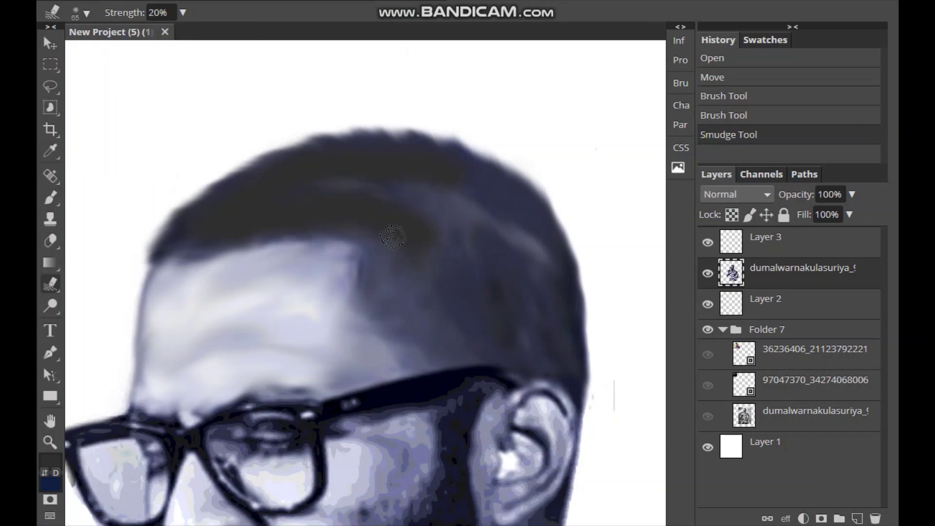
pyautogui.hotkey('ctrl', 'z')
pyautogui.hotkey('ctrl', 'z')
pyautogui.hotkey('ctrl', 'z')
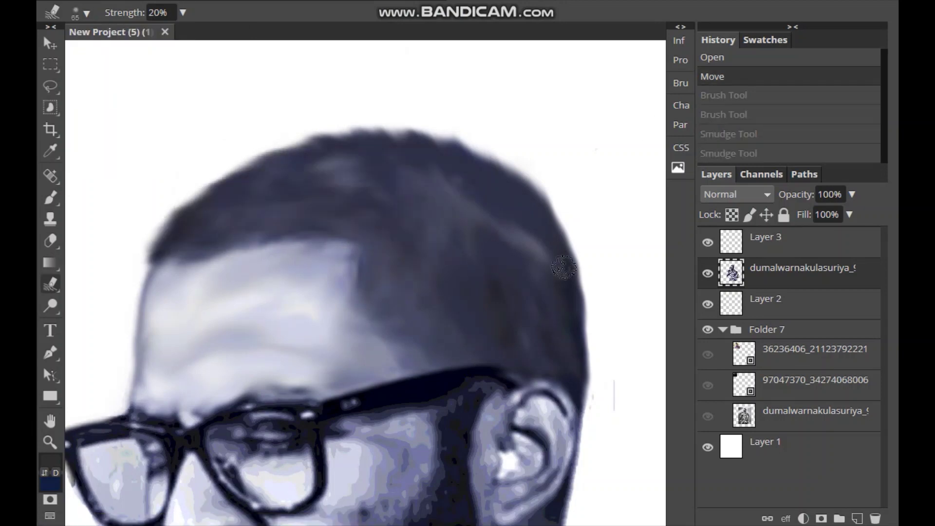
pyautogui.scroll(-3, 487, 205)
pyautogui.moveTo(525, 245); pyautogui.dragTo(487, 205)
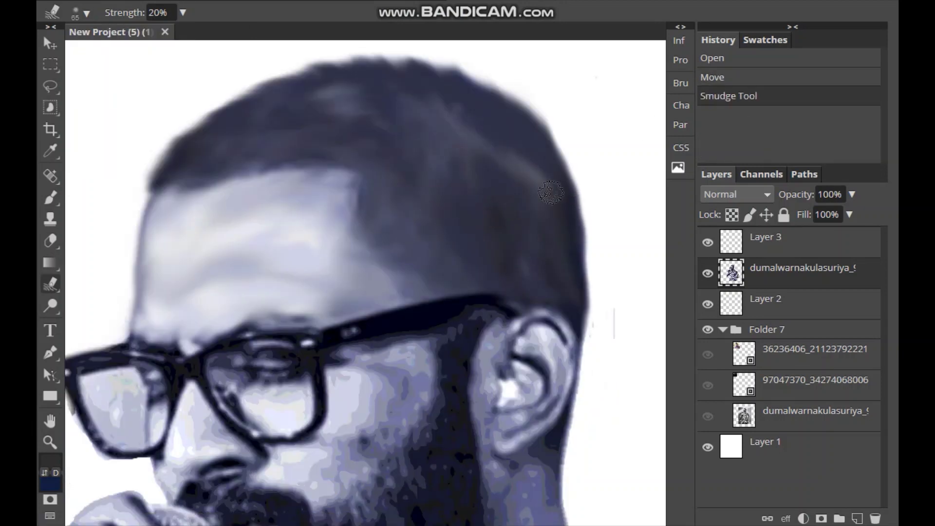
pyautogui.moveTo(551, 192)
pyautogui.mouseDown()
pyautogui.moveTo(442, 97)
pyautogui.moveTo(209, 94)
pyautogui.moveTo(119, 188)
pyautogui.moveTo(360, 158)
pyautogui.moveTo(370, 195)
pyautogui.moveTo(438, 266)
pyautogui.mouseUp()
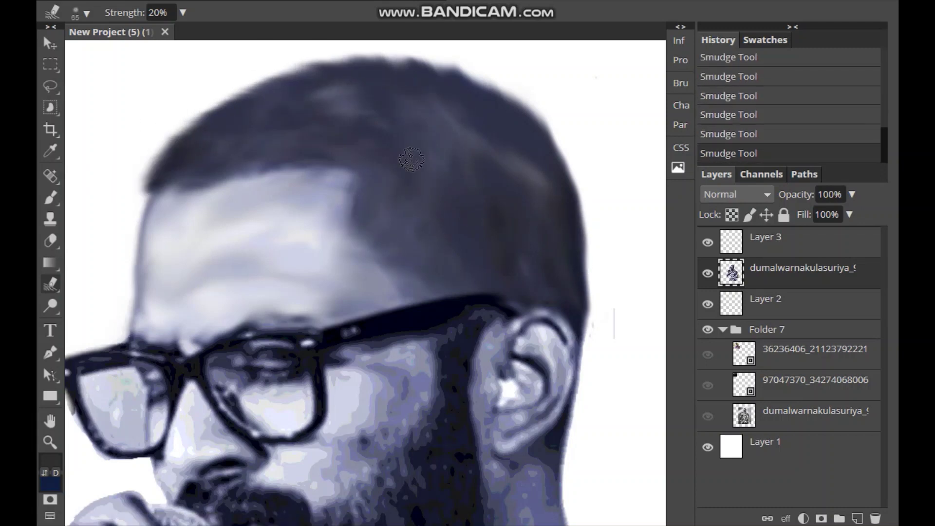
pyautogui.scroll(-3, 609, 294)
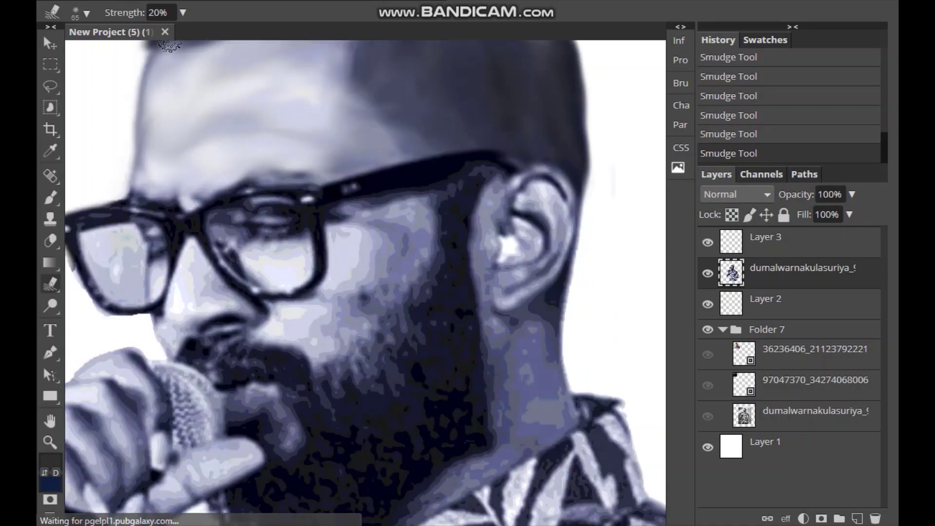
# Enlarge the smudge brush to 62 px and blend the dark beard tone up toward the ear.
pyautogui.rightClick(470, 173)
pyautogui.press(']')
pyautogui.press(']')
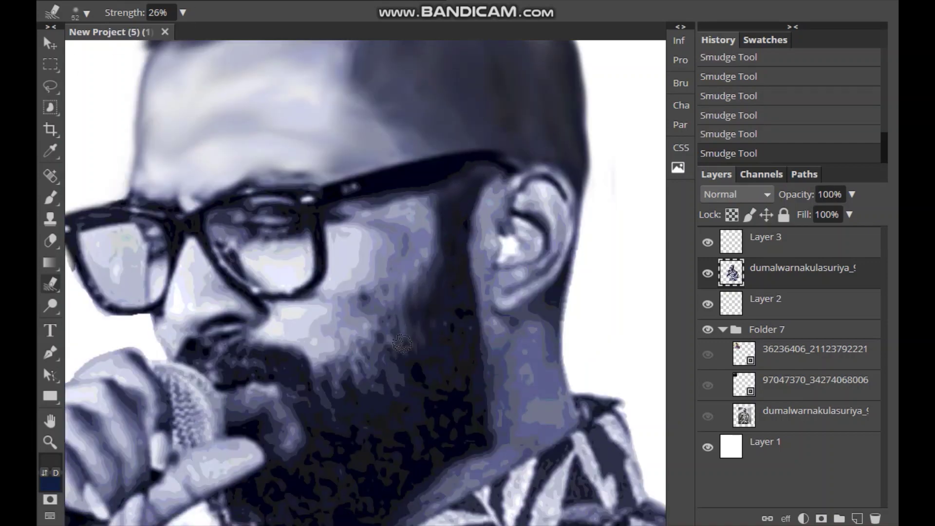
pyautogui.scroll(-3, 449, 356)
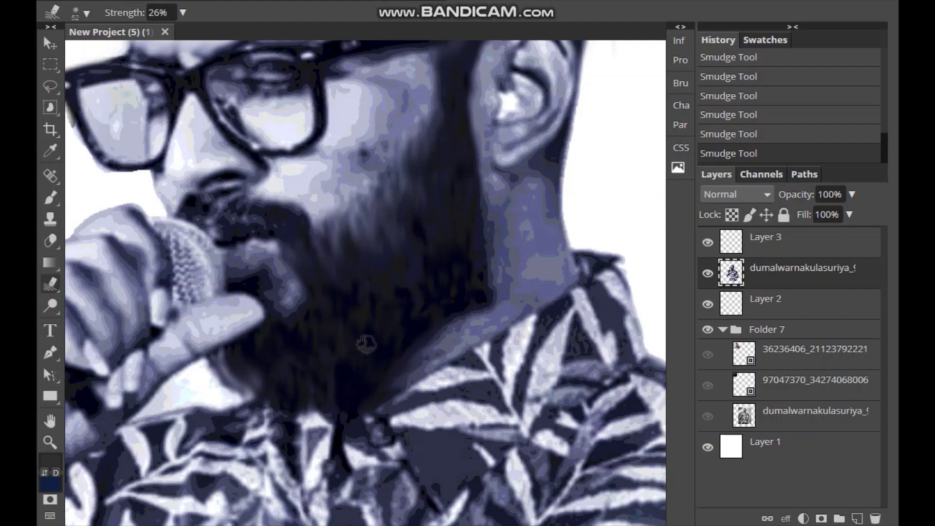
pyautogui.scroll(2, 473, 292)
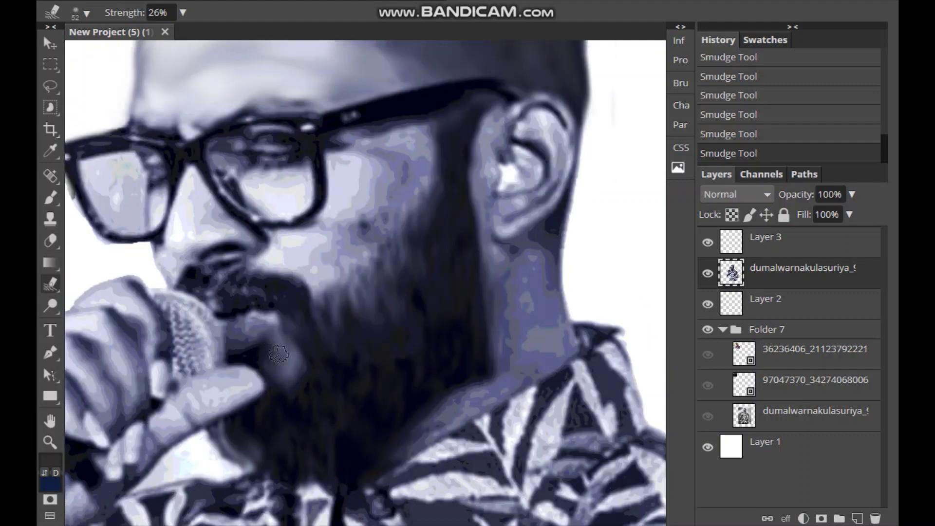
pyautogui.moveTo(458, 208); pyautogui.dragTo(481, 191)
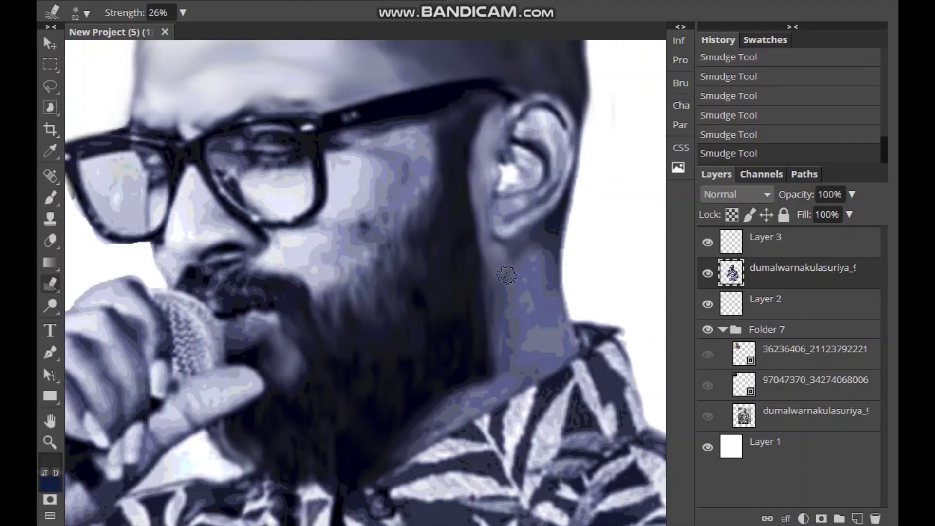
# With a 36 px brush, smudge the ear rim down to the lobe and surrounding skin.
pyautogui.scroll(-2, 492, 325)
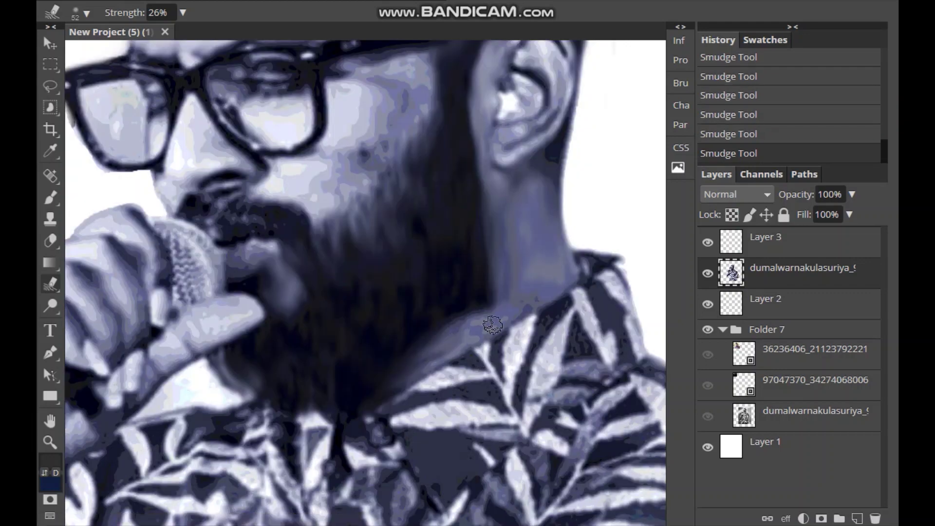
pyautogui.scroll(-2, 506, 319)
pyautogui.scroll(3, 505, 319)
pyautogui.scroll(2, 506, 320)
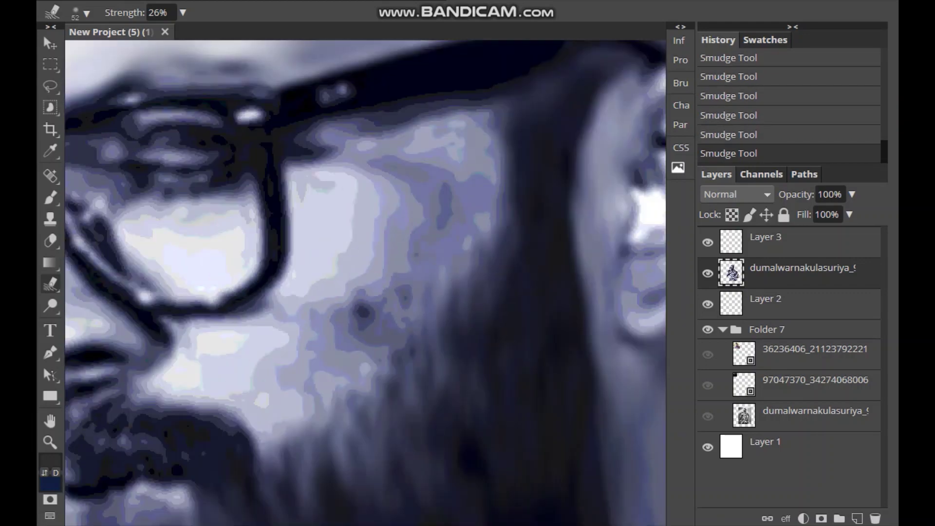
pyautogui.scroll(2, 505, 319)
pyautogui.scroll(-1, 463, 281)
pyautogui.rightClick(462, 281)
pyautogui.press('Escape')
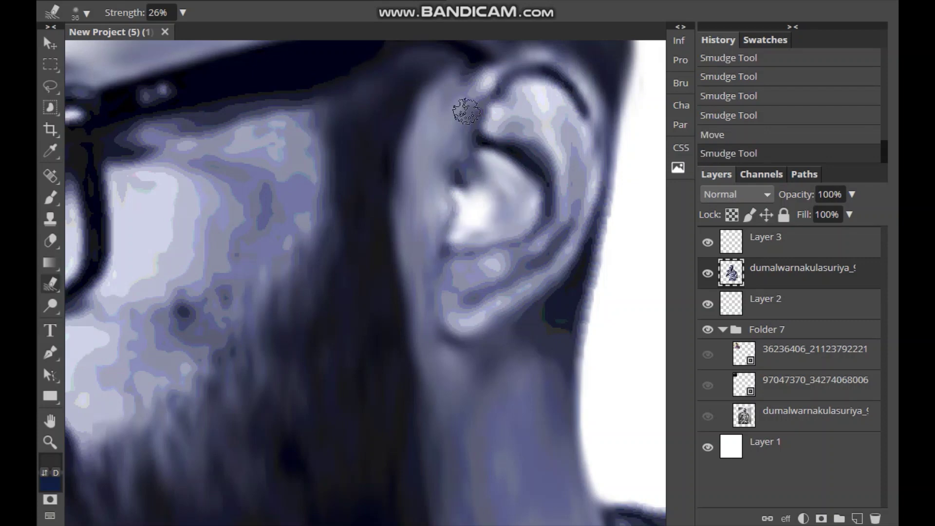
pyautogui.moveTo(589, 78); pyautogui.dragTo(545, 100)
pyautogui.moveTo(556, 147); pyautogui.dragTo(501, 303)
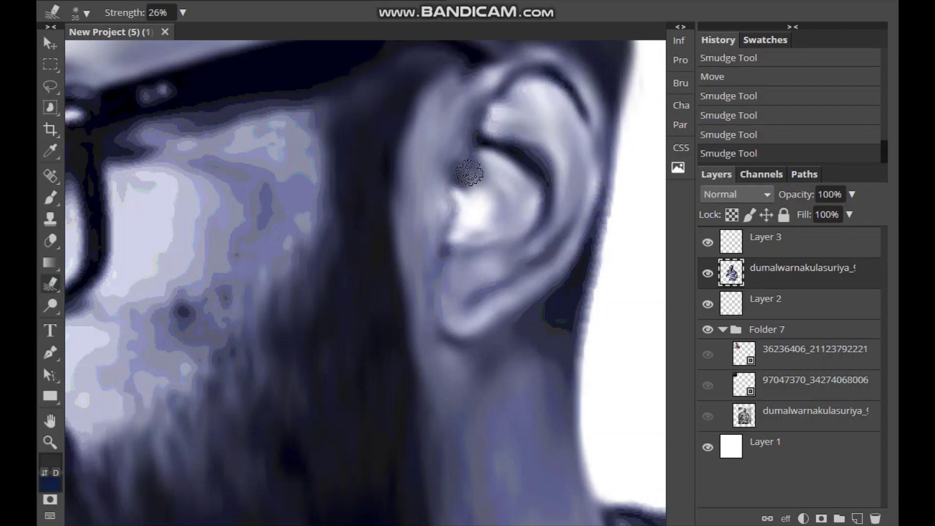
pyautogui.moveTo(469, 172); pyautogui.dragTo(578, 125)
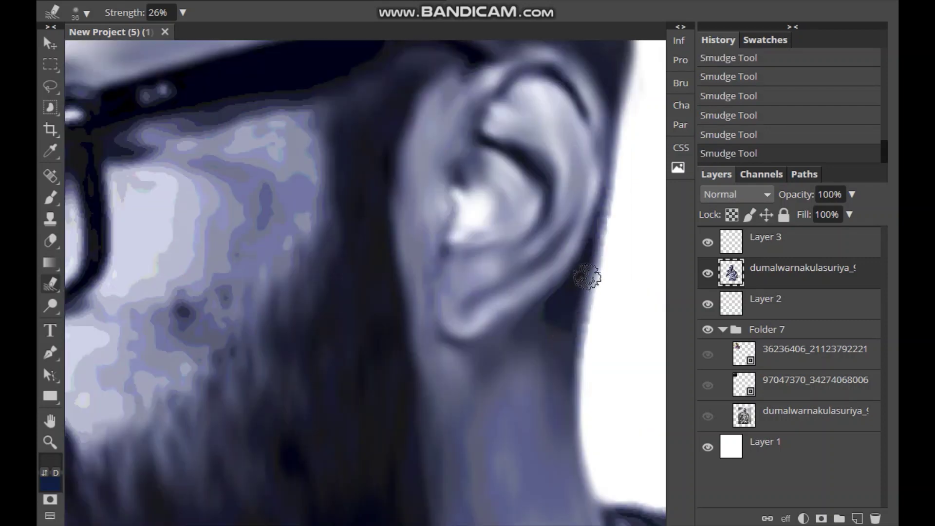
# Shrink the brush to 29 px and smooth the skin below the glasses and beard patches.
pyautogui.scroll(3, 587, 277)
pyautogui.rightClick(336, 225)
pyautogui.moveTo(453, 254); pyautogui.dragTo(440, 255)
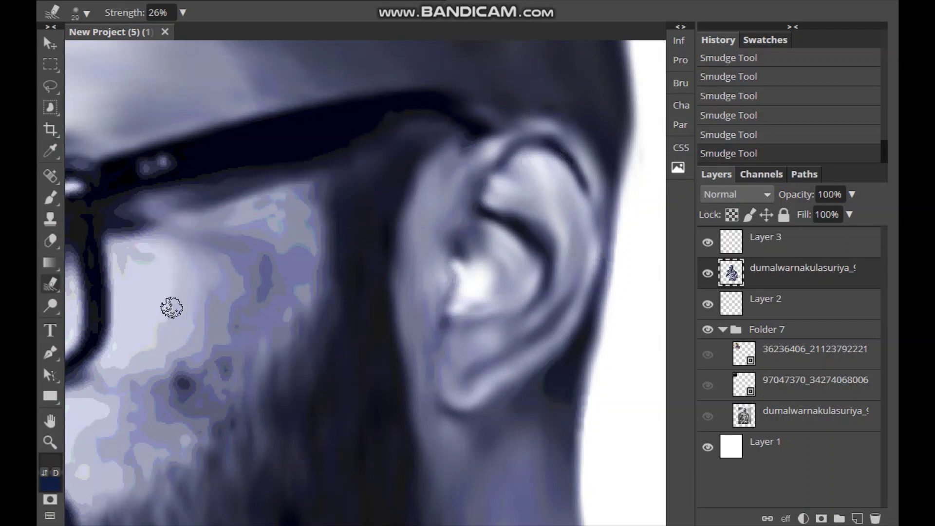
pyautogui.moveTo(171, 307); pyautogui.dragTo(154, 226)
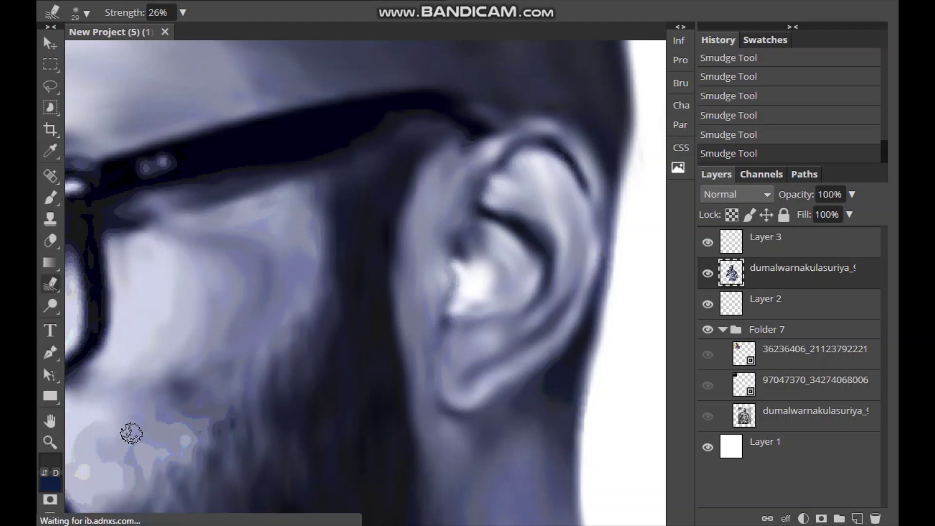
pyautogui.moveTo(130, 432); pyautogui.dragTo(201, 419)
pyautogui.scroll(-3, 114, 273)
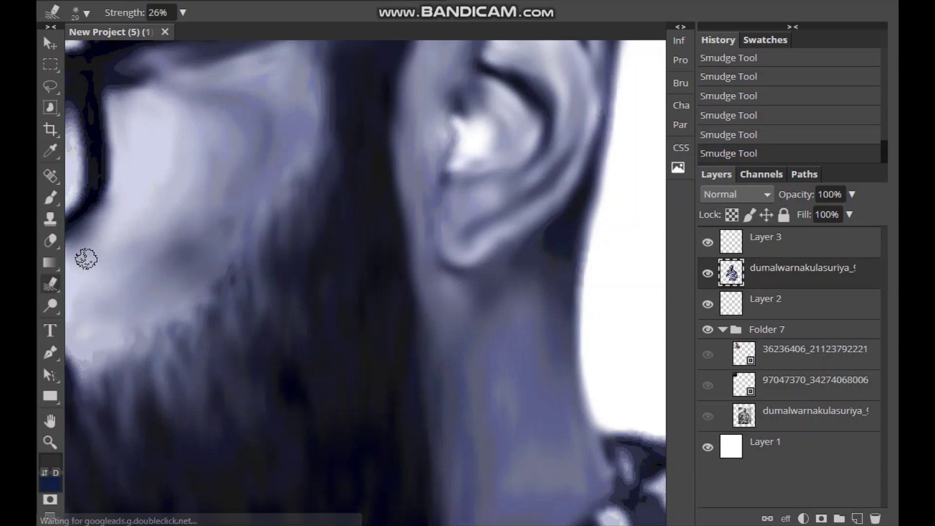
# Raise smudge strength to 28%, smooth the cheek beside the glasses, then undo those strokes.
pyautogui.click(182, 13)
pyautogui.moveTo(129, 34); pyautogui.dragTo(131, 34)
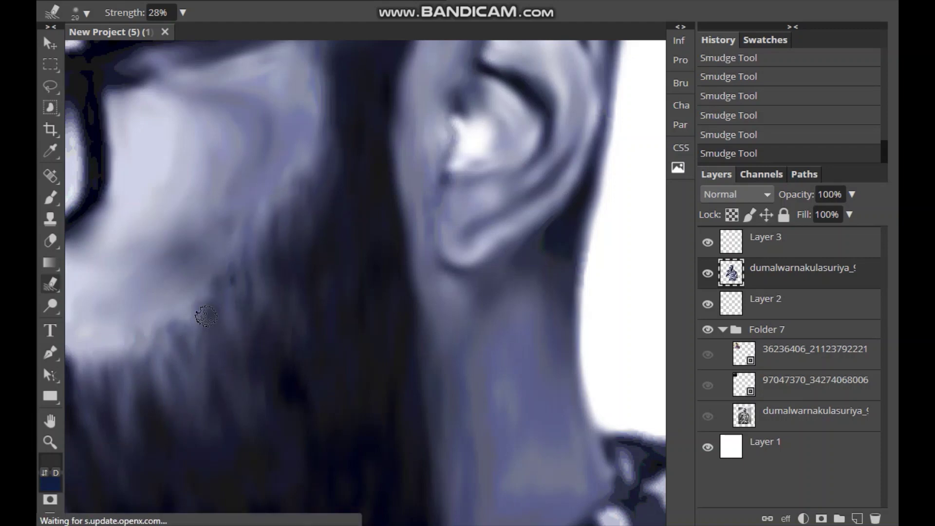
pyautogui.hscroll(-3, 218, 311)
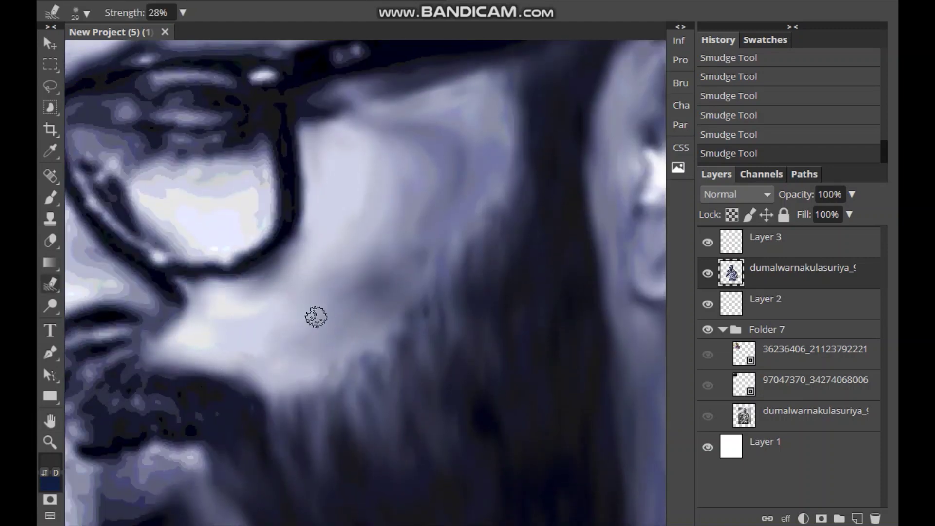
pyautogui.moveTo(402, 128)
pyautogui.mouseDown()
pyautogui.moveTo(461, 146)
pyautogui.moveTo(375, 194)
pyautogui.mouseUp()
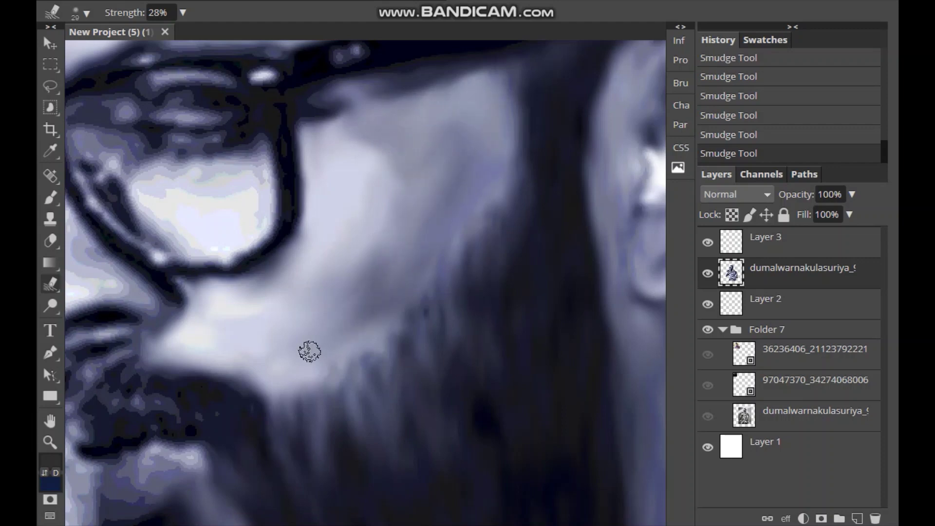
pyautogui.hotkey('ctrl', '0')
pyautogui.hotkey('ctrl', 'z')
pyautogui.hotkey('ctrl', 'z')
pyautogui.hotkey('ctrl', 'z')
pyautogui.hotkey('ctrl', 'z')
pyautogui.hotkey('ctrl', 'z')
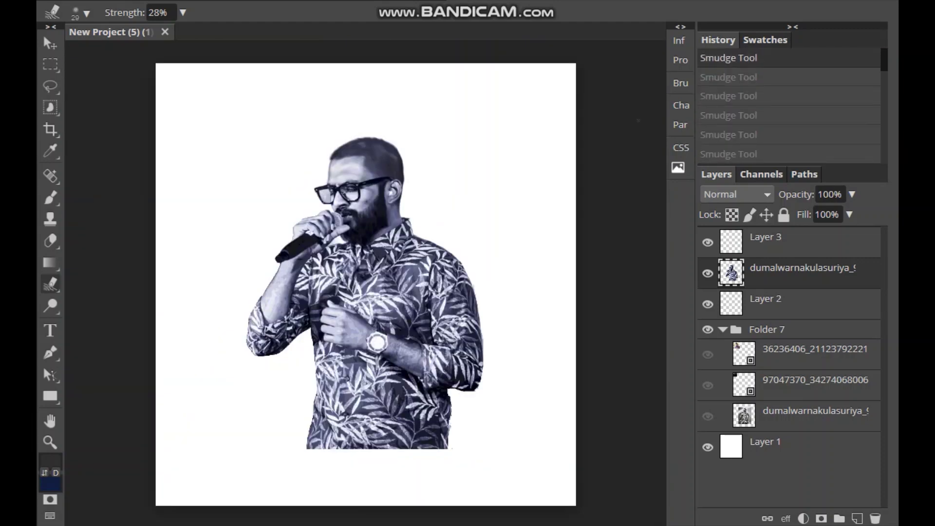
# With a 40 px brush at 25, blend the blotchy cheek spots down below the glasses.
pyautogui.hotkey('ctrl', '-')
pyautogui.hotkey('ctrl', '-')
pyautogui.hotkey('ctrl', '-')
pyautogui.click(366, 285)
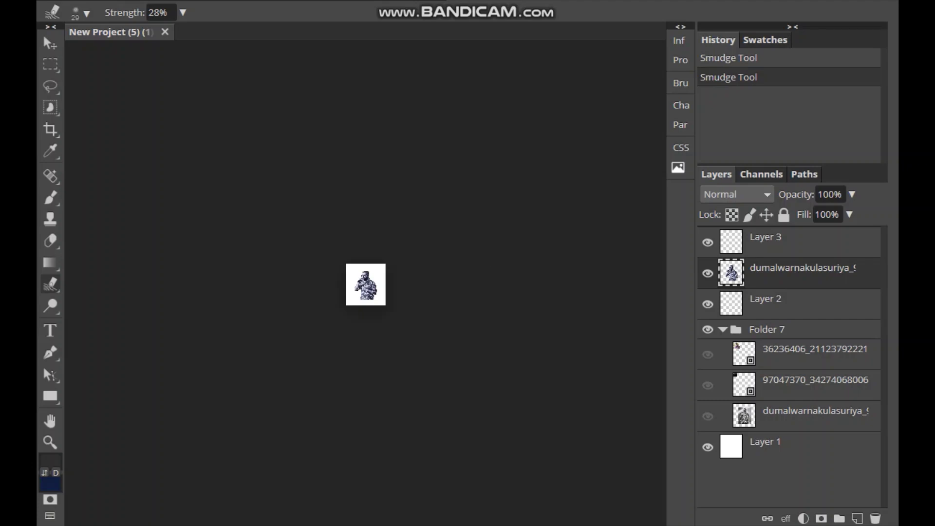
pyautogui.hotkey('ctrl', '+')
pyautogui.hotkey('ctrl', '+')
pyautogui.hotkey('ctrl', '+')
pyautogui.hotkey('ctrl', '+')
pyautogui.hotkey('ctrl', '+')
pyautogui.write('25')
pyautogui.rightClick(245, 141)
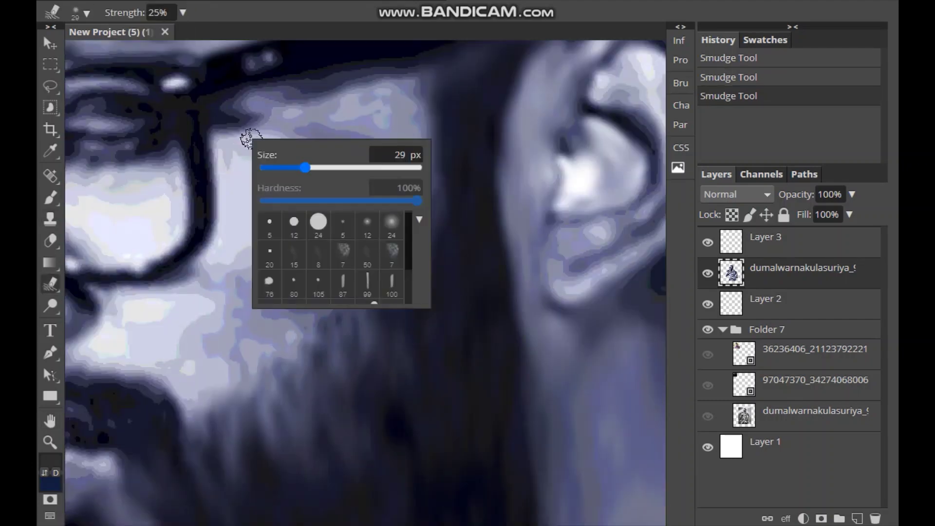
pyautogui.moveTo(312, 117); pyautogui.dragTo(326, 113)
pyautogui.moveTo(379, 144)
pyautogui.mouseDown()
pyautogui.moveTo(229, 215)
pyautogui.moveTo(145, 315)
pyautogui.moveTo(288, 273)
pyautogui.moveTo(402, 196)
pyautogui.mouseUp()
pyautogui.moveTo(332, 262); pyautogui.dragTo(290, 299)
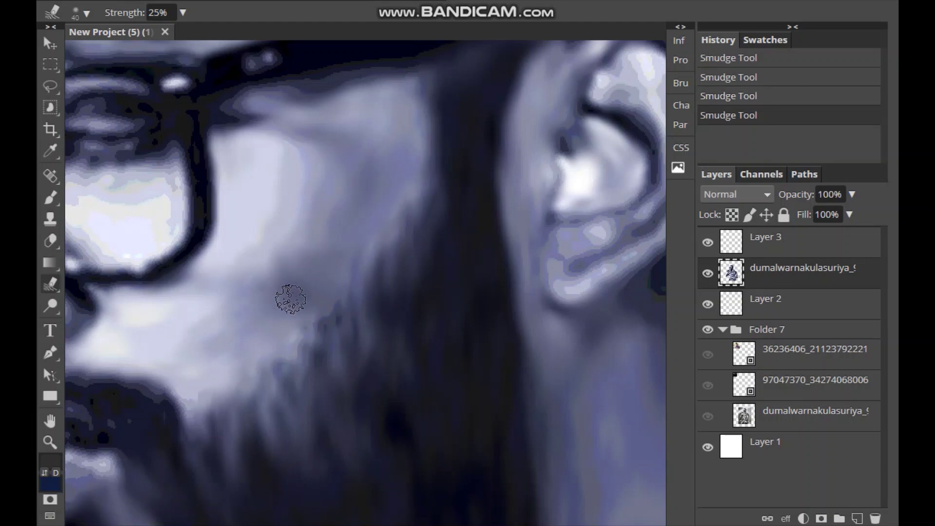
pyautogui.moveTo(208, 363)
pyautogui.mouseDown()
pyautogui.moveTo(181, 319)
pyautogui.moveTo(115, 297)
pyautogui.mouseUp()
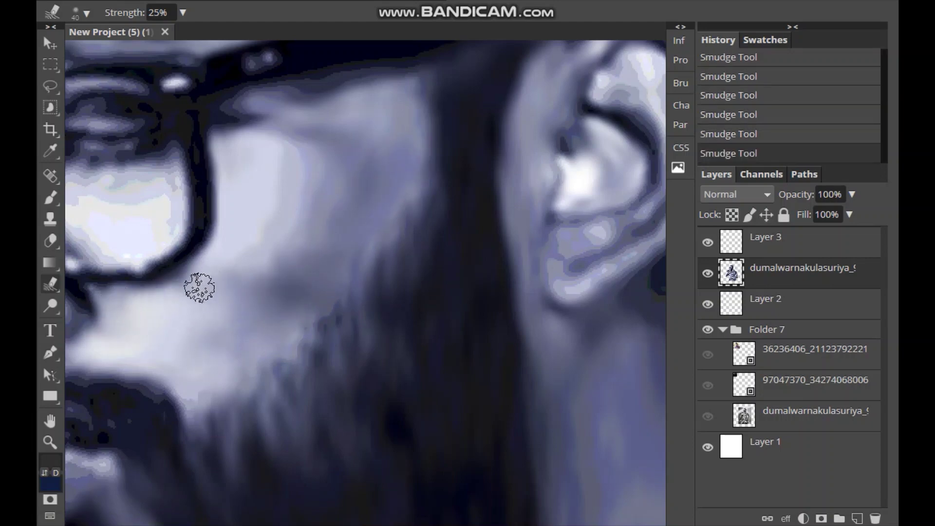
# Zoom out and set the smudge to 25% strength with a 29 px brush.
pyautogui.hotkey('ctrl', '-')
pyautogui.hotkey('ctrl', '-')
pyautogui.hotkey('ctrl', '-')
pyautogui.hotkey('ctrl', '-')
pyautogui.hotkey('ctrl', '-')
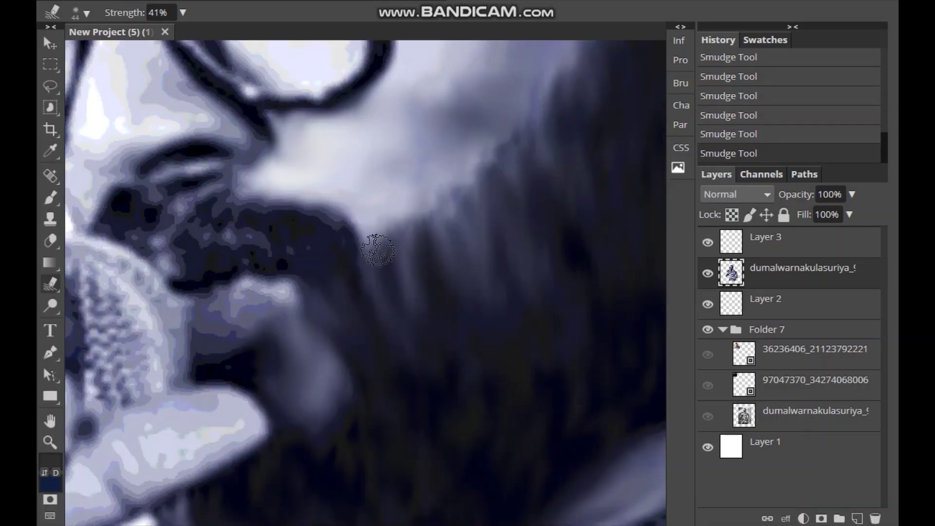
pyautogui.moveTo(183, 12); pyautogui.dragTo(124, 33)
pyautogui.rightClick(225, 207)
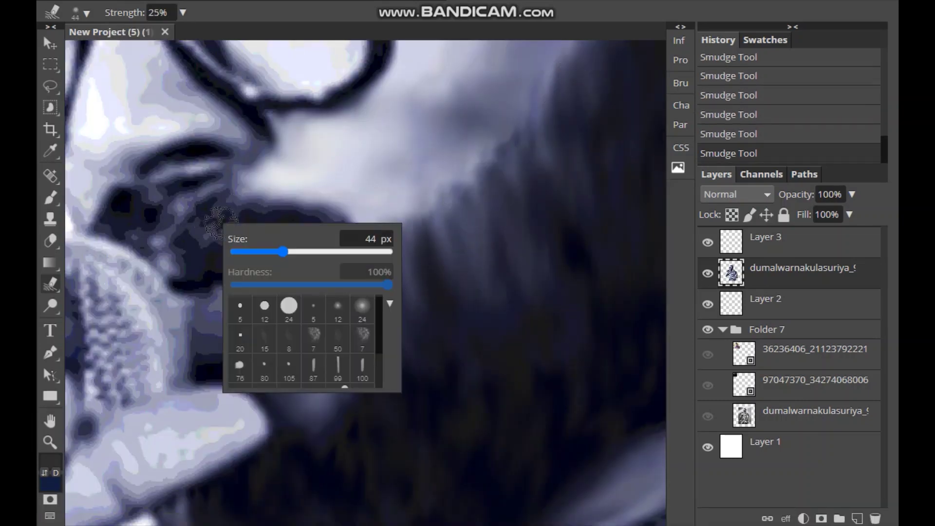
pyautogui.moveTo(273, 232); pyautogui.dragTo(254, 233)
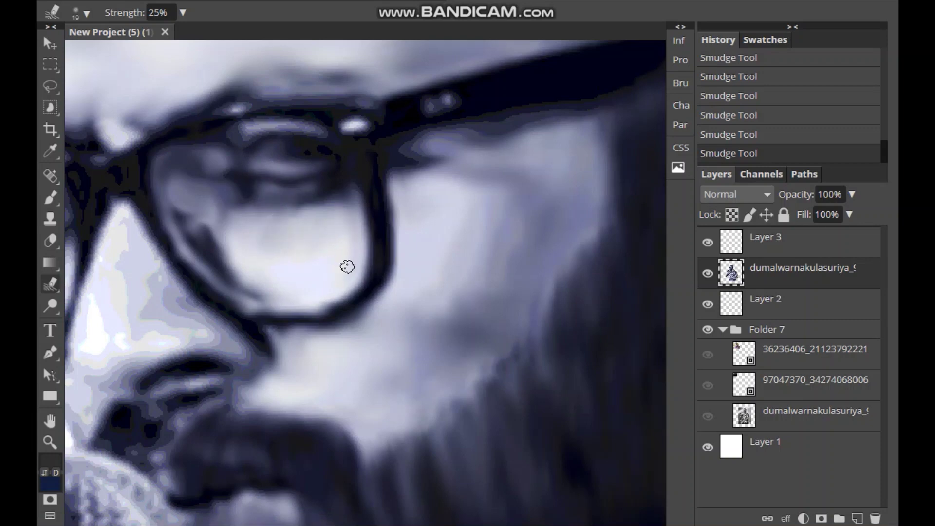
pyautogui.scroll(3, 347, 267)
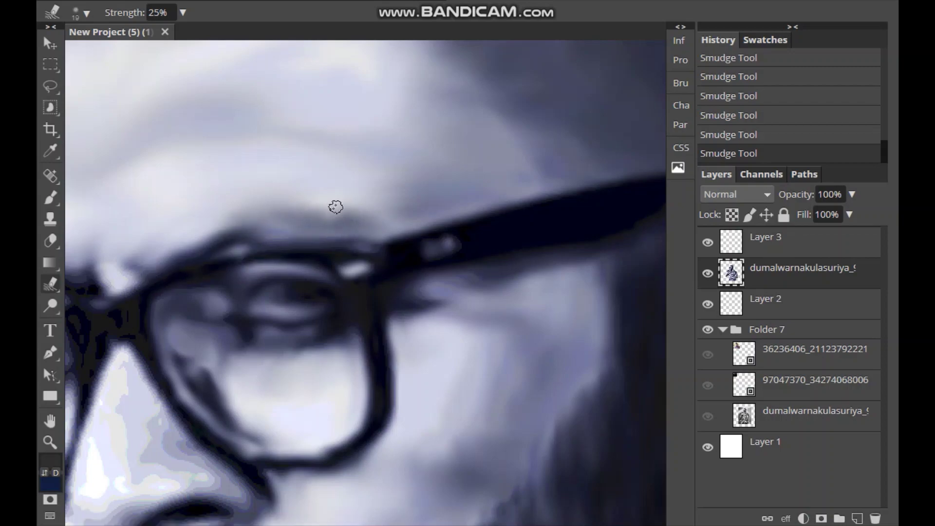
# Zoom to the hand and step the smudge brush from 41 px down to 18 px.
pyautogui.scroll(-6, 336, 207)
pyautogui.scroll(-5, 351, 209)
pyautogui.rightClick(350, 209)
pyautogui.press('Escape')
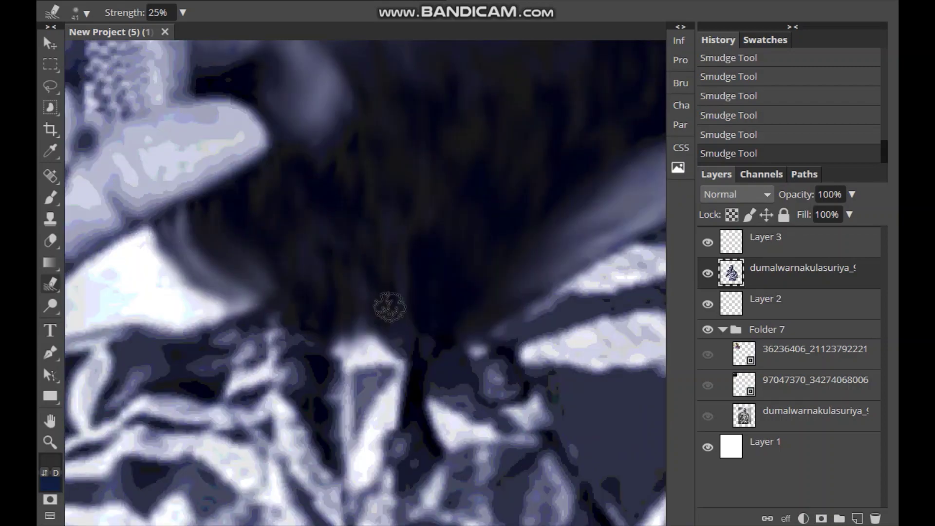
pyautogui.scroll(3, 390, 306)
pyautogui.scroll(3, 432, 276)
pyautogui.scroll(2, 282, 251)
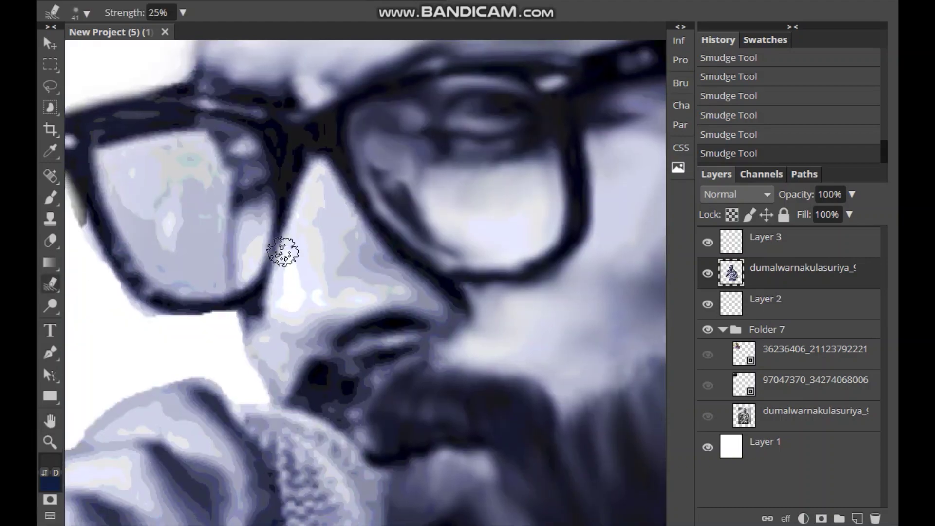
pyautogui.scroll(-3, 331, 317)
pyautogui.press('[')
pyautogui.press('[')
pyautogui.press('[')
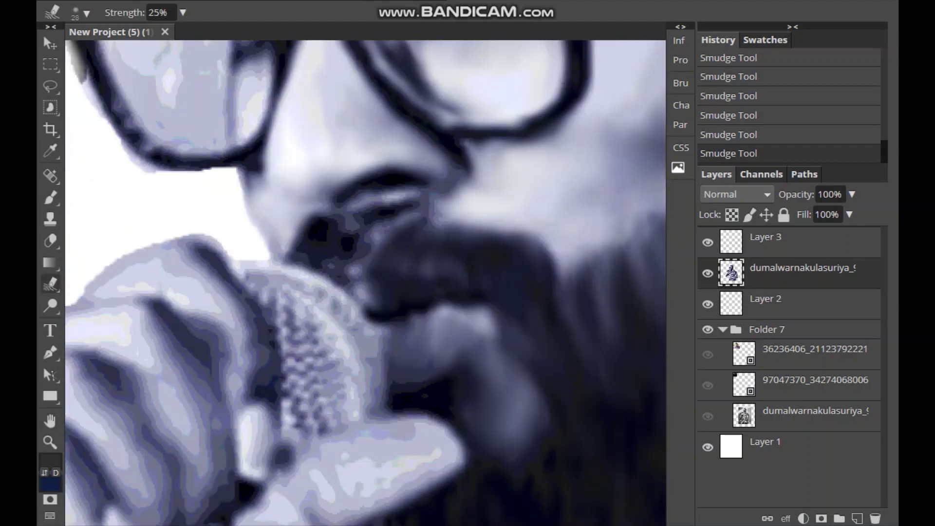
pyautogui.scroll(2, 194, 146)
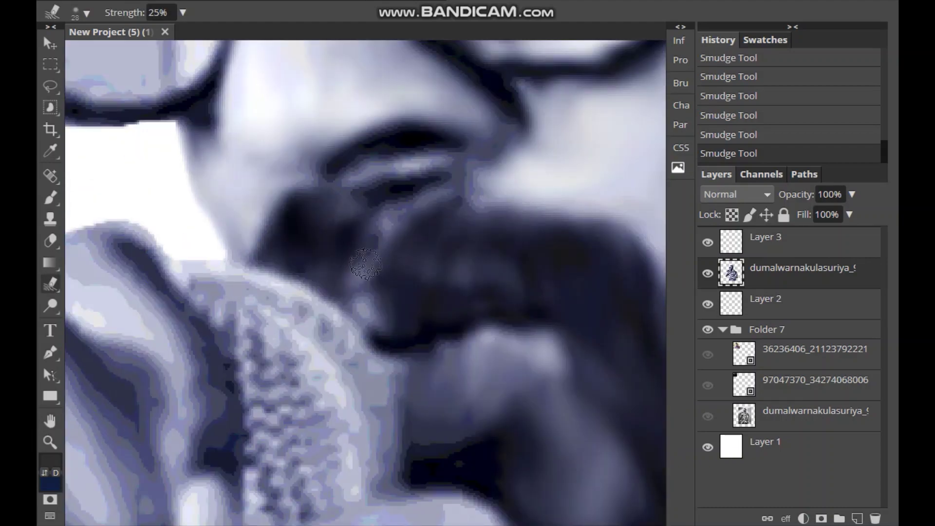
pyautogui.press('[')
pyautogui.press('[')
pyautogui.press('[')
# Smudge the hand and fingers around the microphone smooth, then zoom out.
pyautogui.scroll(-2, 341, 204)
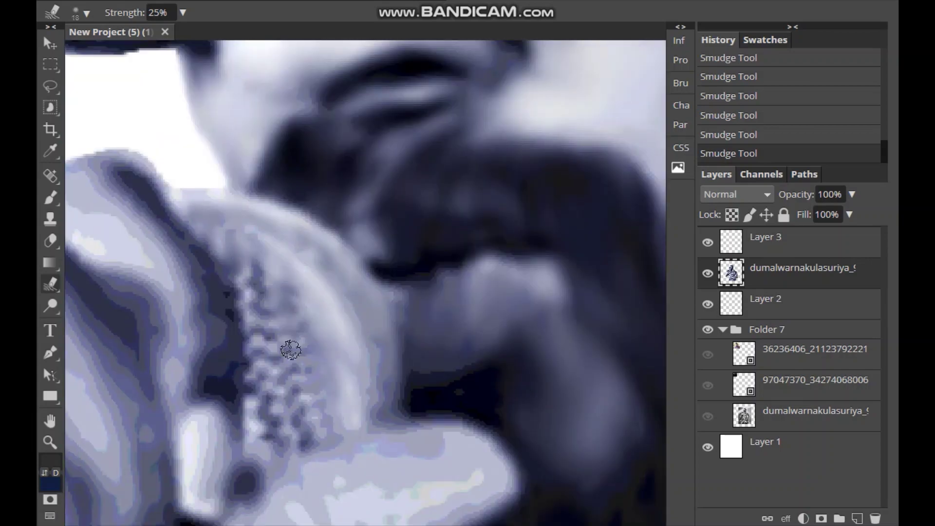
pyautogui.scroll(-5, 319, 288)
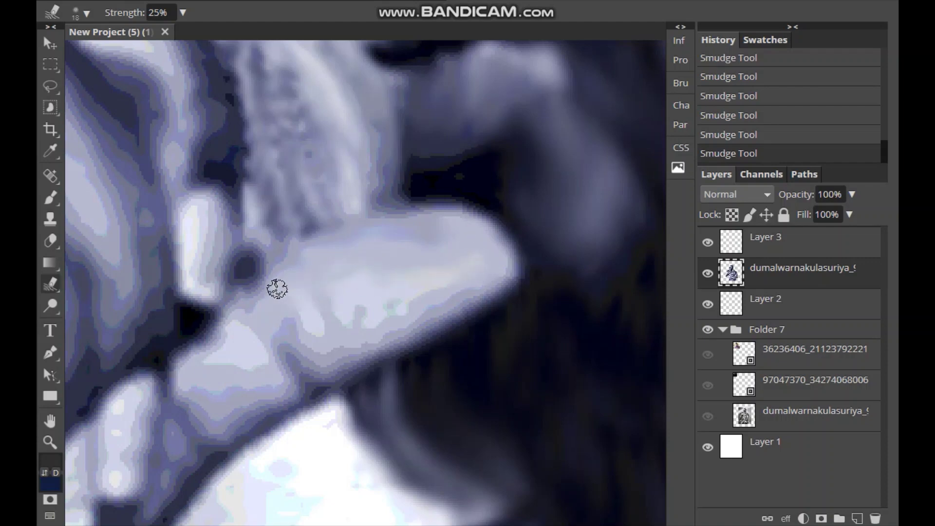
pyautogui.scroll(-3, 276, 289)
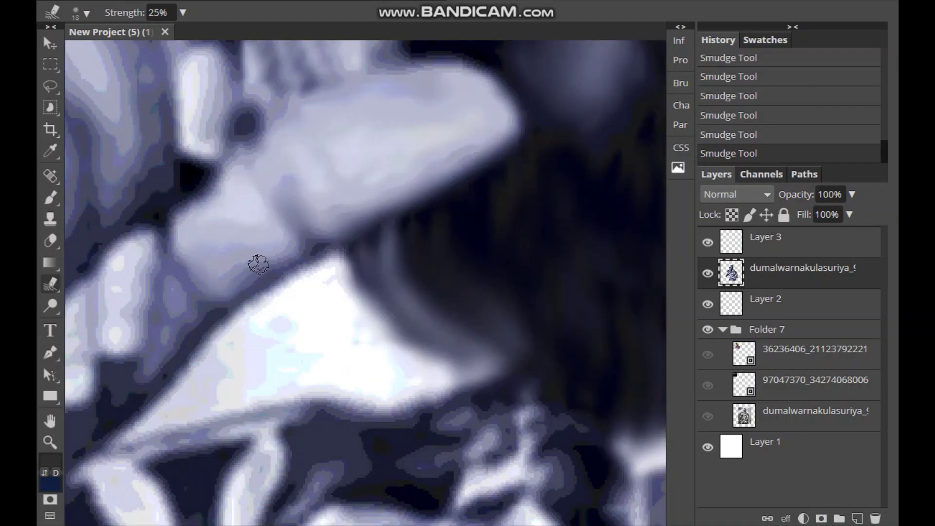
pyautogui.scroll(-2, 258, 264)
pyautogui.scroll(4, 331, 204)
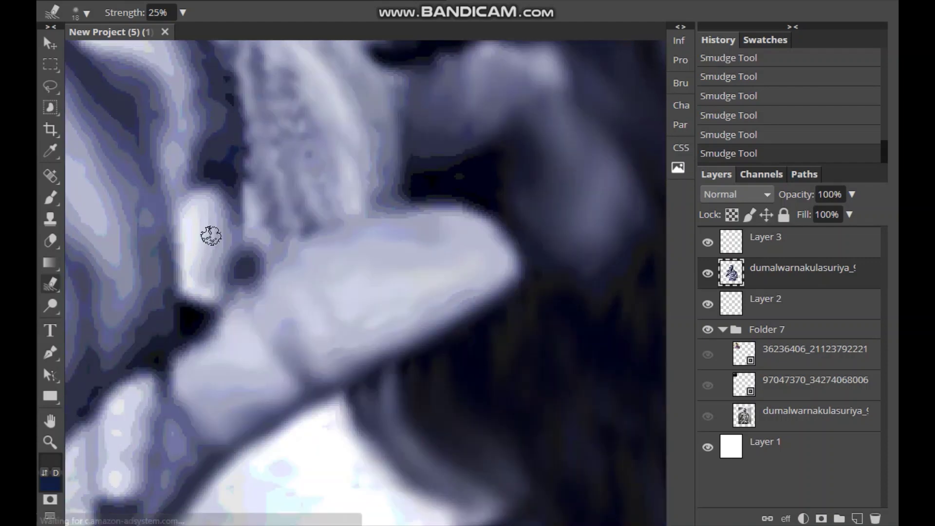
pyautogui.scroll(2, 251, 248)
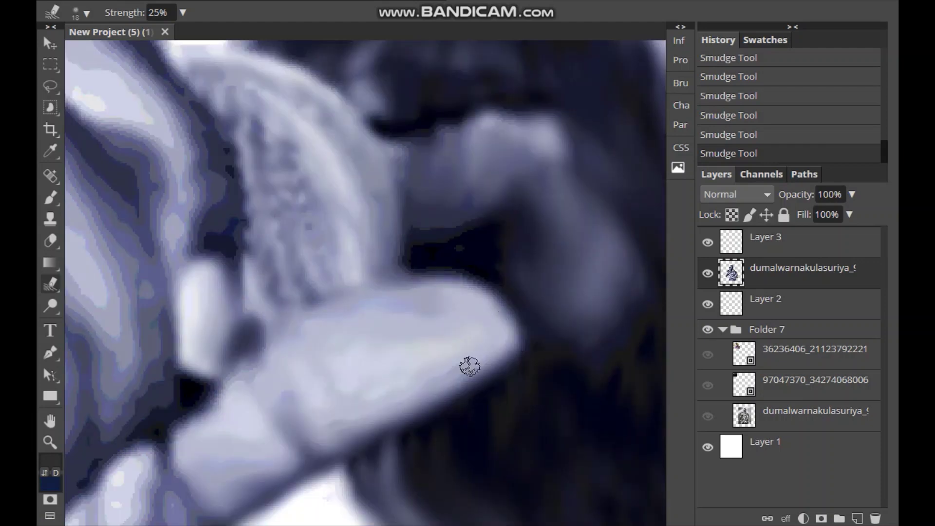
pyautogui.scroll(-5, 469, 366)
pyautogui.scroll(5, 187, 298)
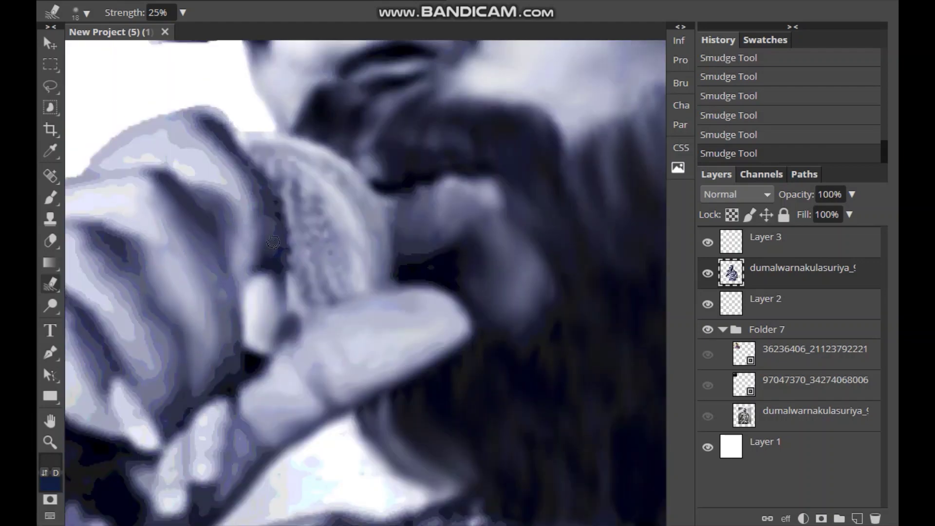
pyautogui.moveTo(275, 217); pyautogui.dragTo(205, 113)
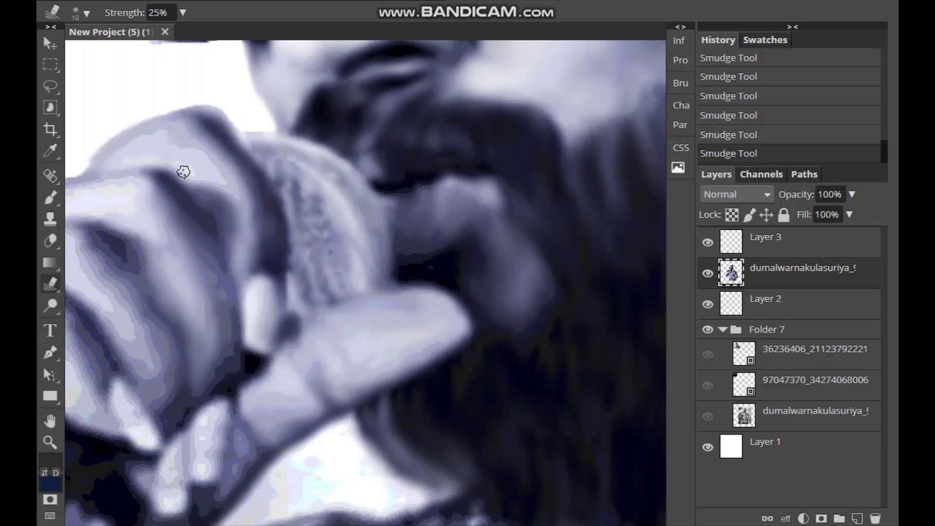
pyautogui.scroll(-3, 191, 251)
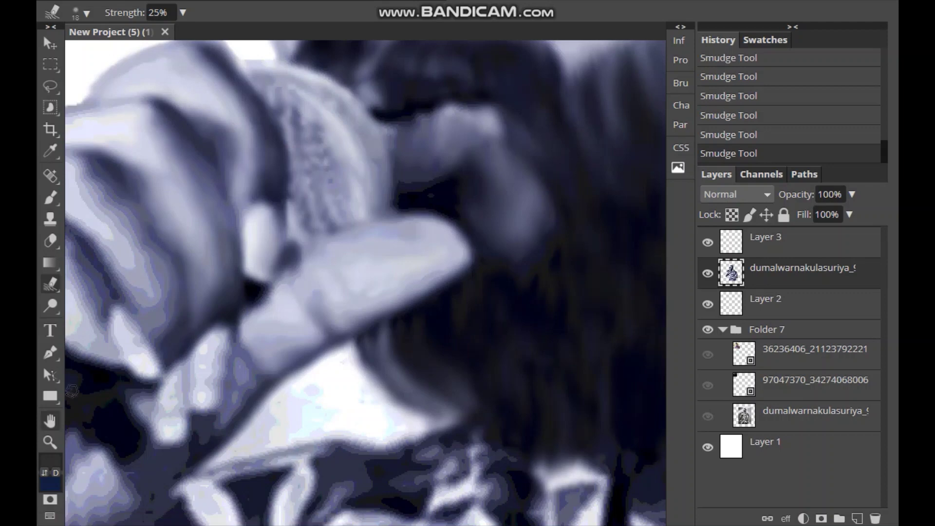
pyautogui.scroll(3, 68, 297)
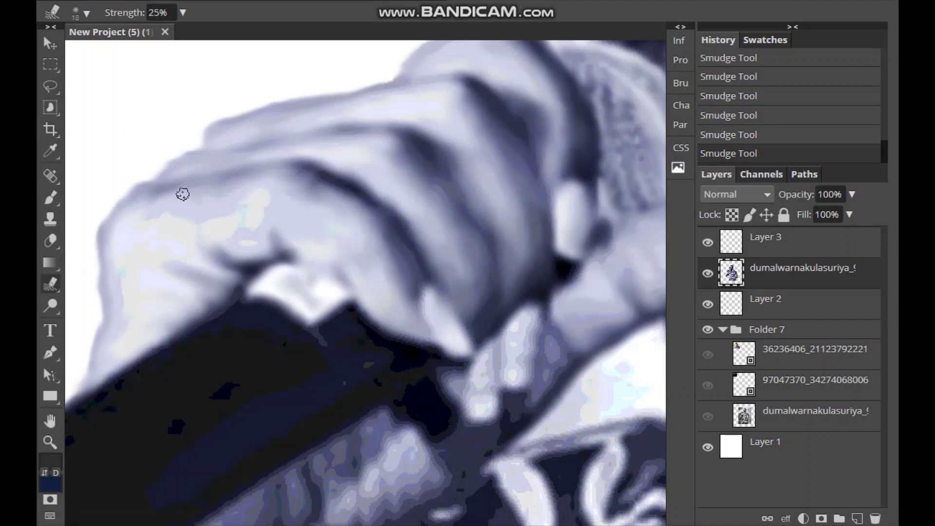
pyautogui.scroll(-1, 273, 244)
# Reveal the original grey photo layer, shift it aside to compare, then return to the Brush.
pyautogui.scroll(-1, 365, 238)
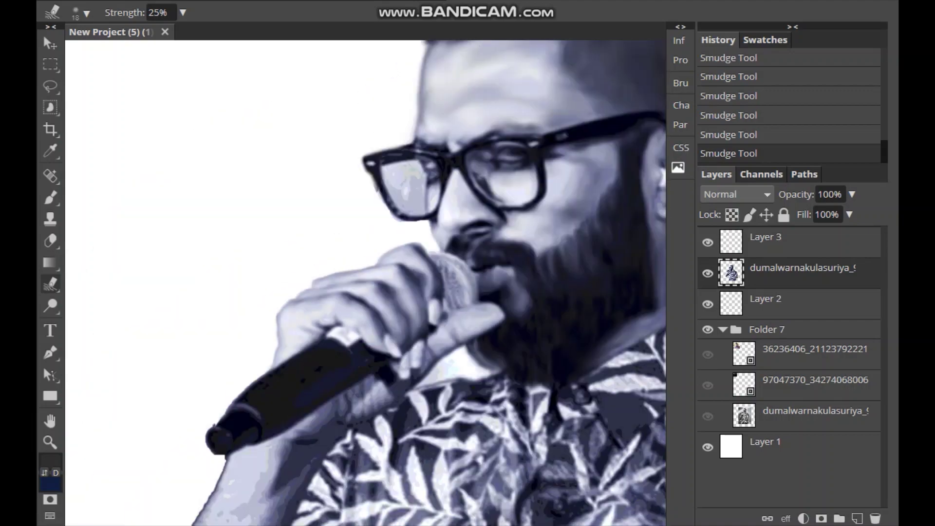
pyautogui.scroll(-1, 461, 236)
pyautogui.click(707, 415)
pyautogui.click(803, 416)
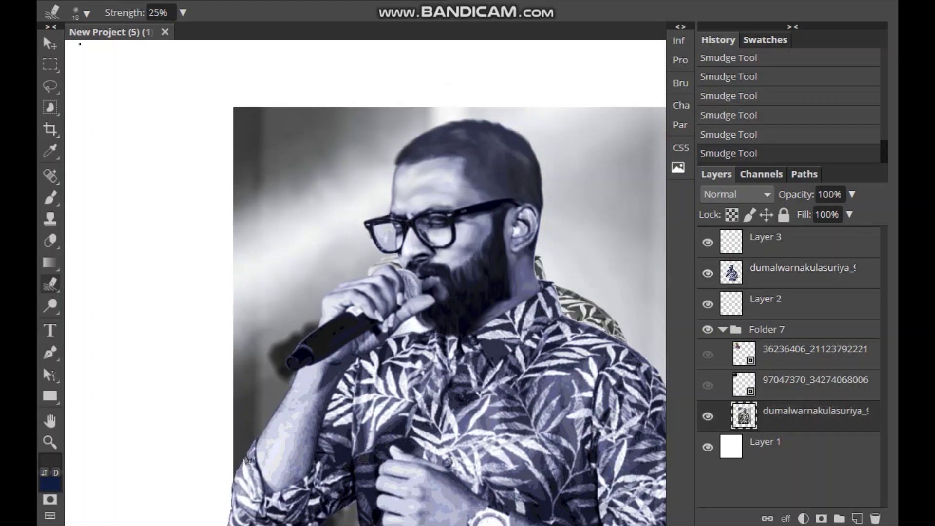
pyautogui.press('v')
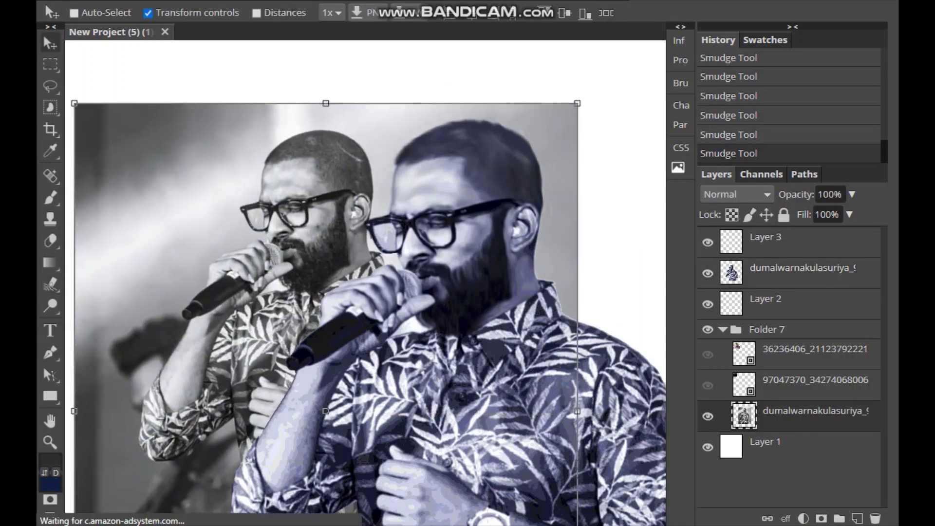
pyautogui.hotkey('ctrl', '+')
pyautogui.press('b')
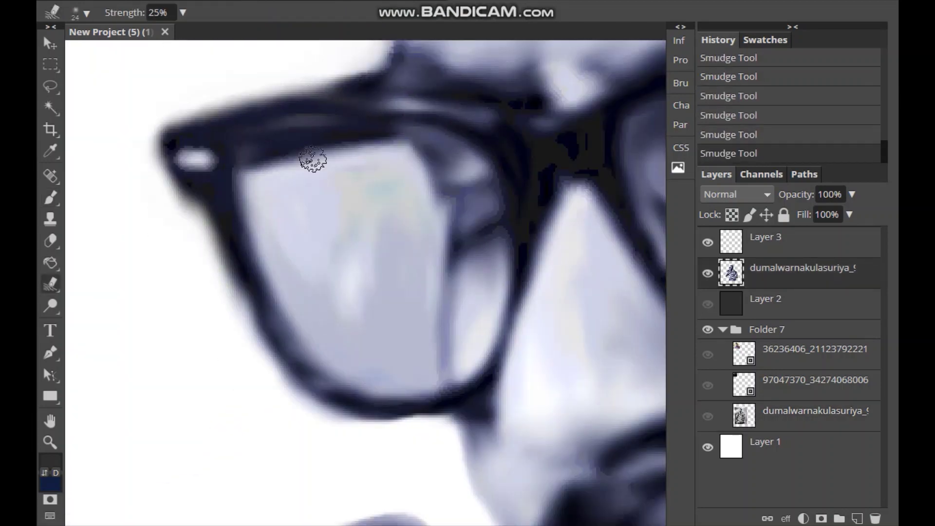
# Smudge the blotches on the microphone body, shrink the brush, and pan to the arm and watch.
pyautogui.scroll(-5, 262, 282)
pyautogui.scroll(-3, 464, 301)
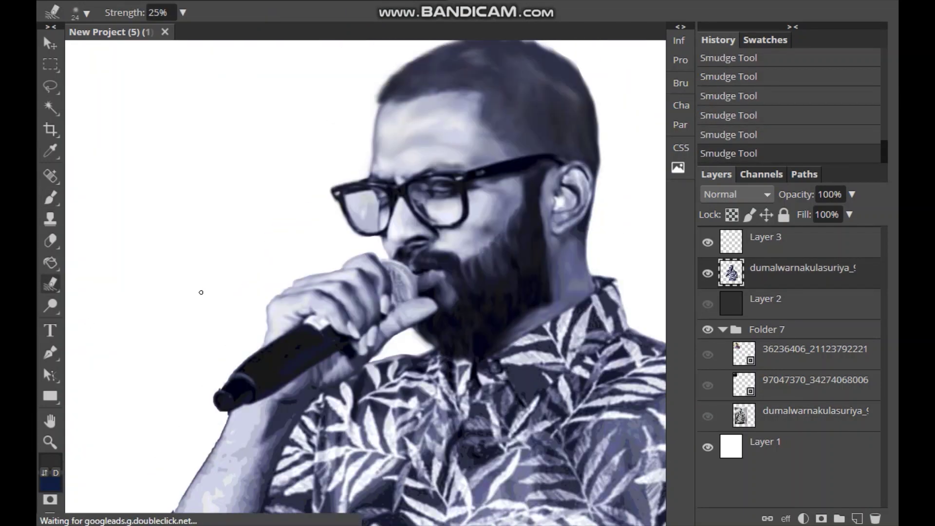
pyautogui.scroll(5, 464, 301)
pyautogui.scroll(3, 357, 102)
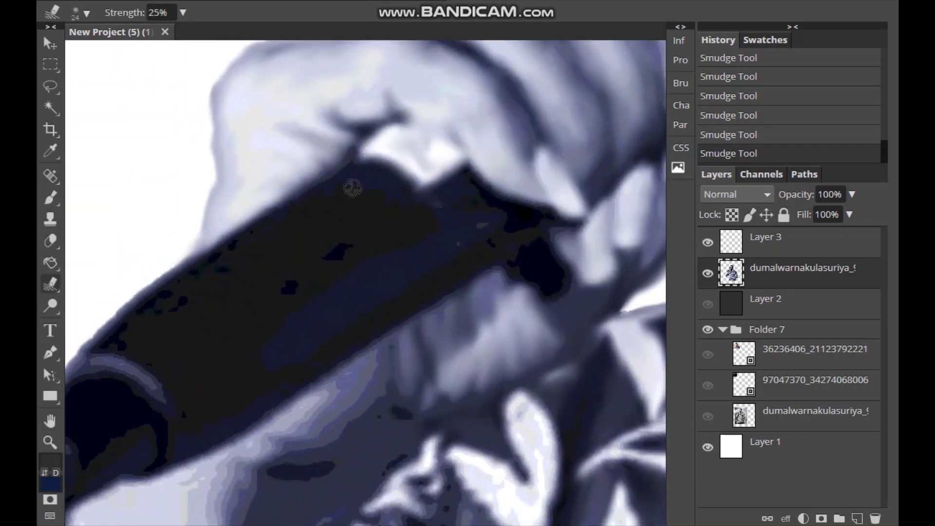
pyautogui.scroll(-3, 334, 226)
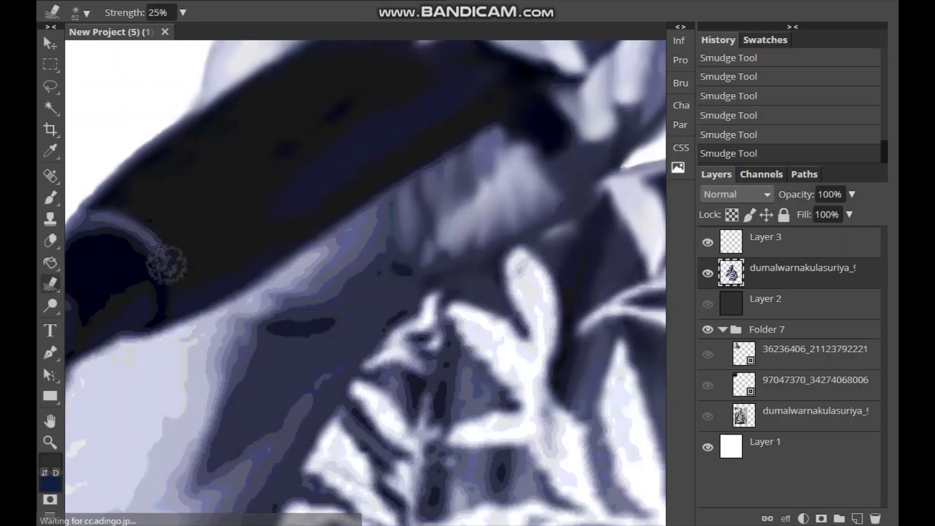
pyautogui.scroll(-2, 146, 334)
pyautogui.scroll(2, 281, 324)
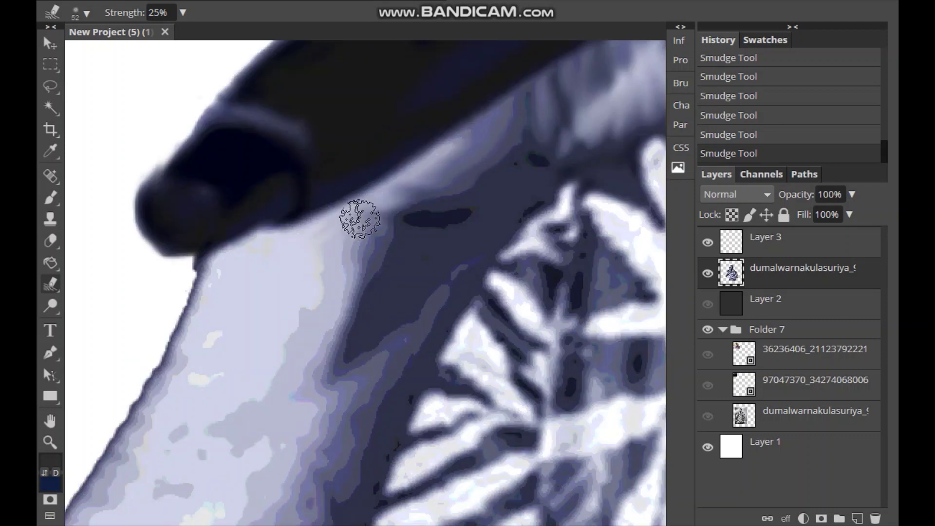
pyautogui.scroll(-5, 254, 414)
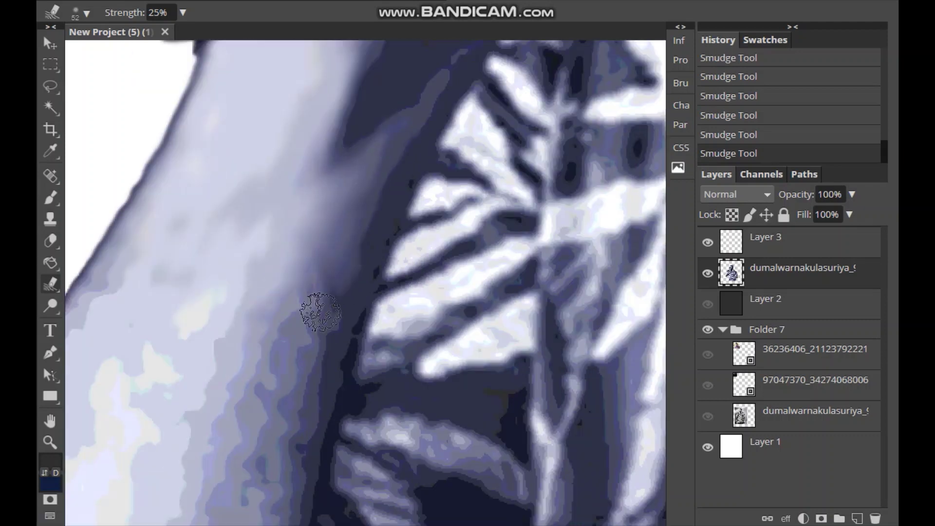
pyautogui.scroll(-3, 264, 231)
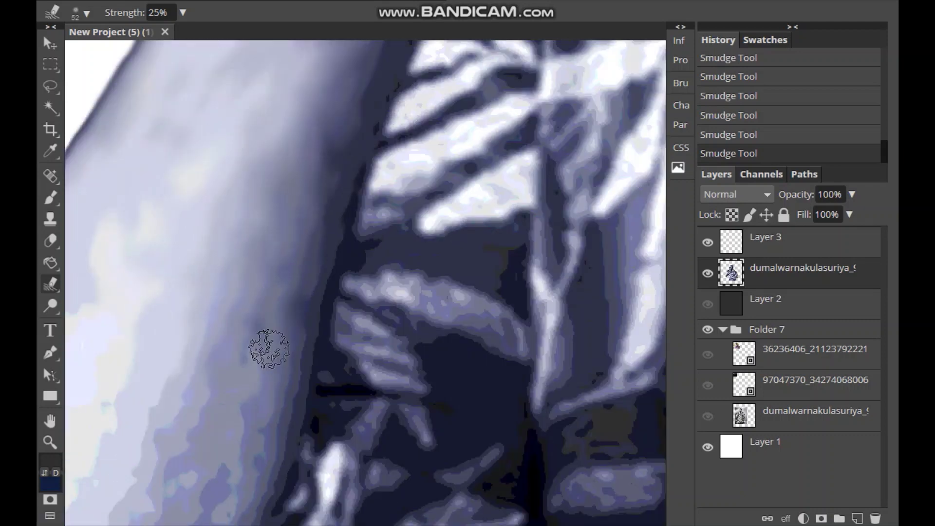
pyautogui.scroll(2, 224, 131)
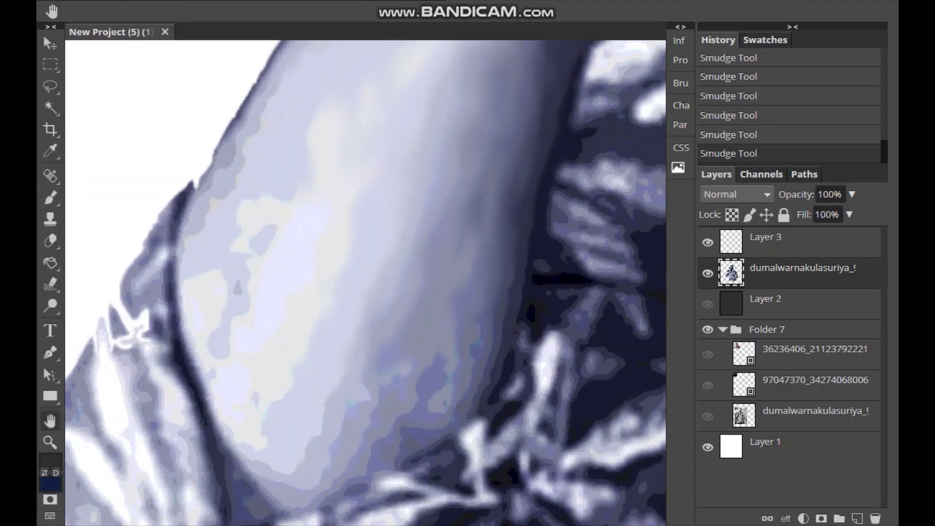
pyautogui.moveTo(229, 309); pyautogui.dragTo(351, 410)
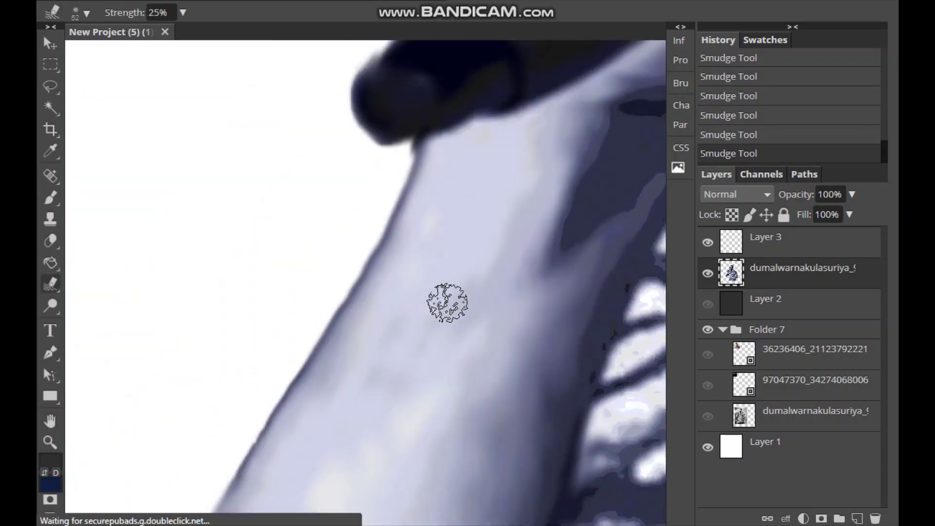
pyautogui.rightClick(226, 284)
pyautogui.scroll(-3, 436, 387)
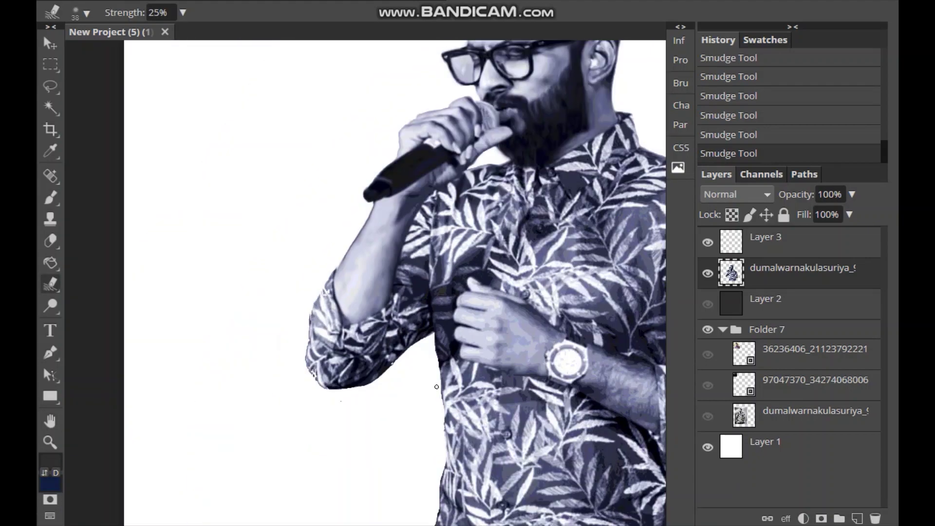
pyautogui.moveTo(436, 386); pyautogui.dragTo(251, 457)
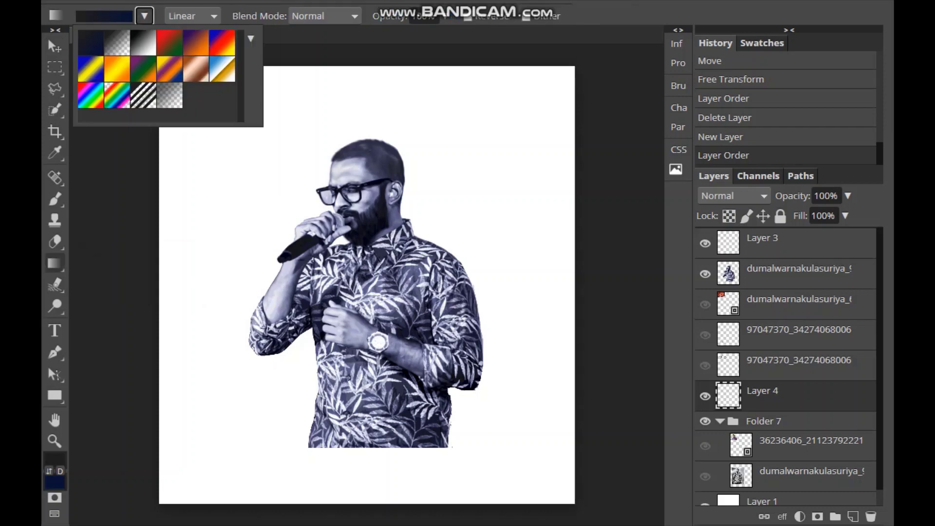
# Fill Layer 4 with a dark-to-blue linear gradient and lower its opacity to 79%.
pyautogui.moveTo(182, 63)
pyautogui.mouseDown()
pyautogui.moveTo(574, 512)
pyautogui.moveTo(166, 69)
pyautogui.mouseUp()
pyautogui.doubleClick(778, 396)
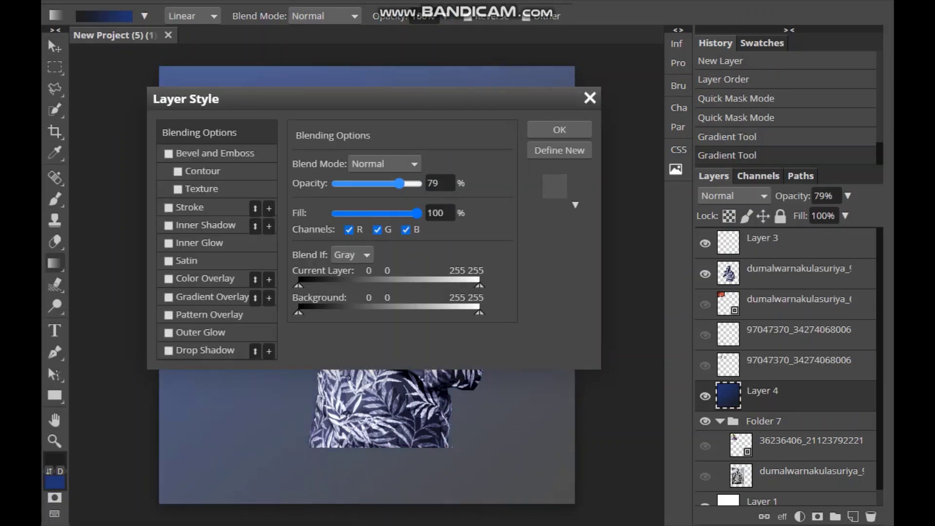
pyautogui.moveTo(341, 96); pyautogui.dragTo(755, 92)
pyautogui.press('Return')
# Select Layer 3 and pick the Eraser with its size options.
pyautogui.click(779, 241)
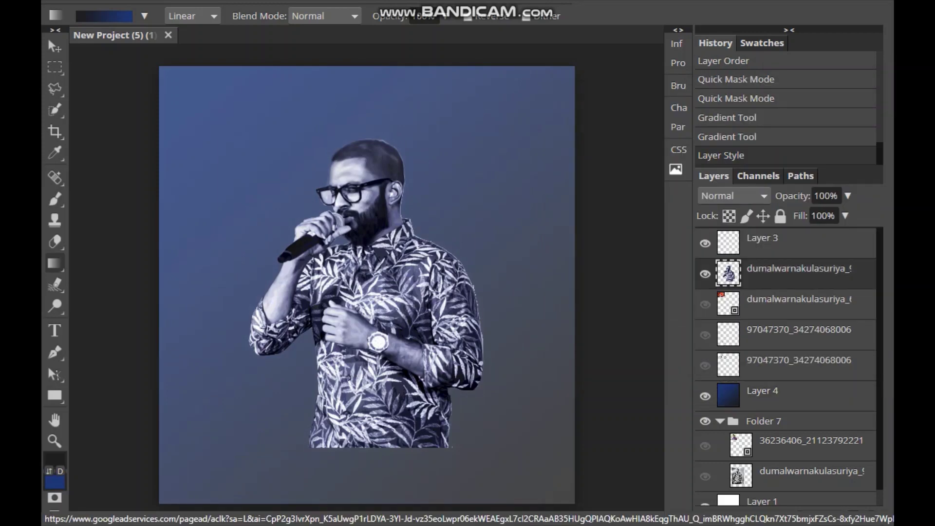
pyautogui.click(54, 241)
pyautogui.click(86, 15)
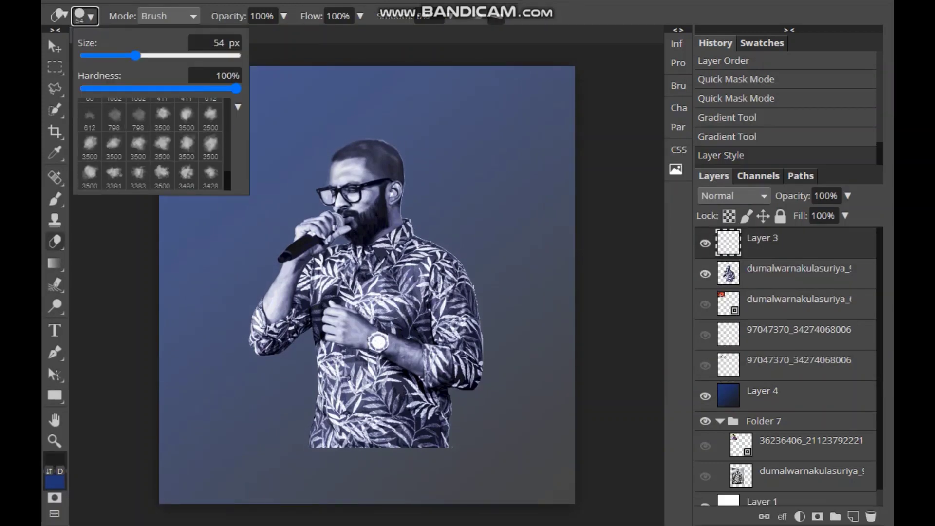
# Erase the singer's lower shirt with a 3500 px eraser at 61% opacity.
pyautogui.click(163, 114)
pyautogui.moveTo(283, 16); pyautogui.dragTo(260, 34)
pyautogui.click(608, 414)
pyautogui.hotkey('alt', '[')
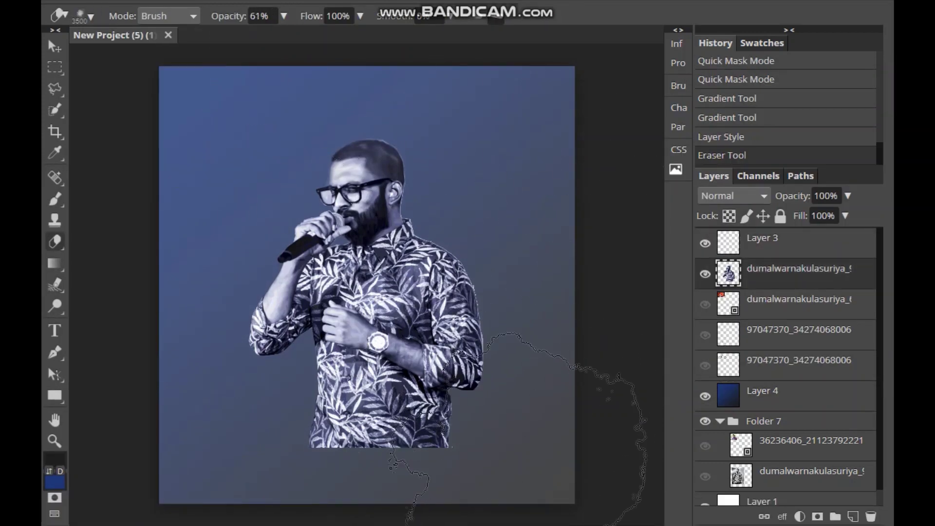
pyautogui.click(482, 389)
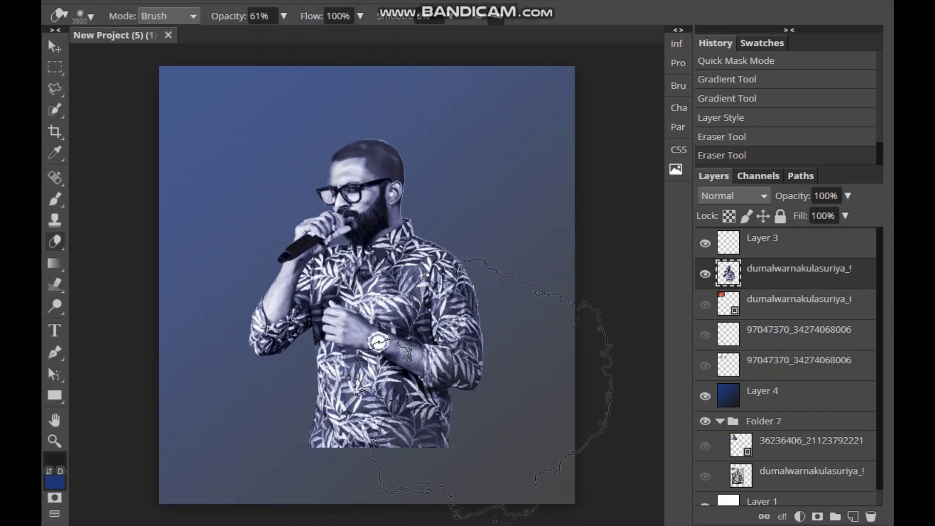
pyautogui.scroll(-1, 560, 292)
pyautogui.scroll(-1, 584, 194)
pyautogui.click(433, 382)
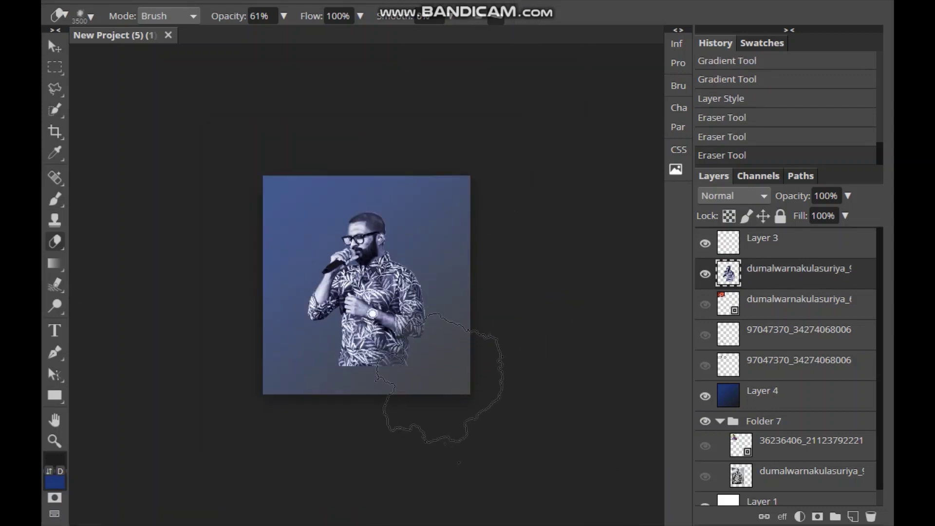
pyautogui.click(419, 404)
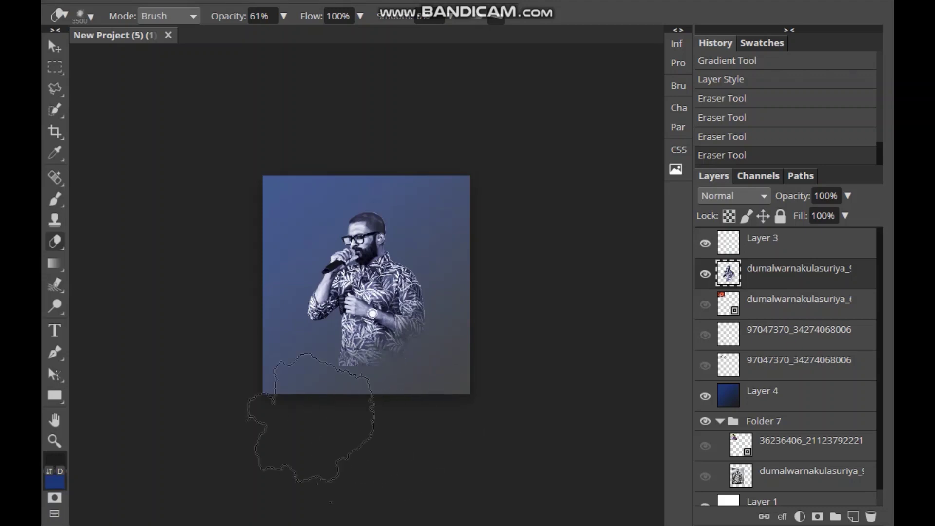
# Set the eraser to 645 px, nudge the singer slightly up-right, and add an empty layer.
pyautogui.rightClick(571, 114)
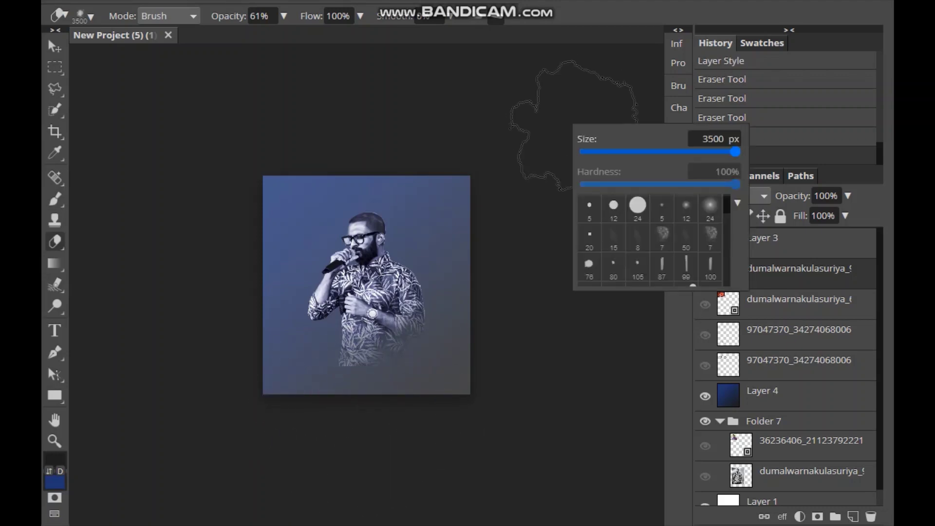
pyautogui.write('645')
pyautogui.press('Return')
pyautogui.hotkey('ctrl', '+')
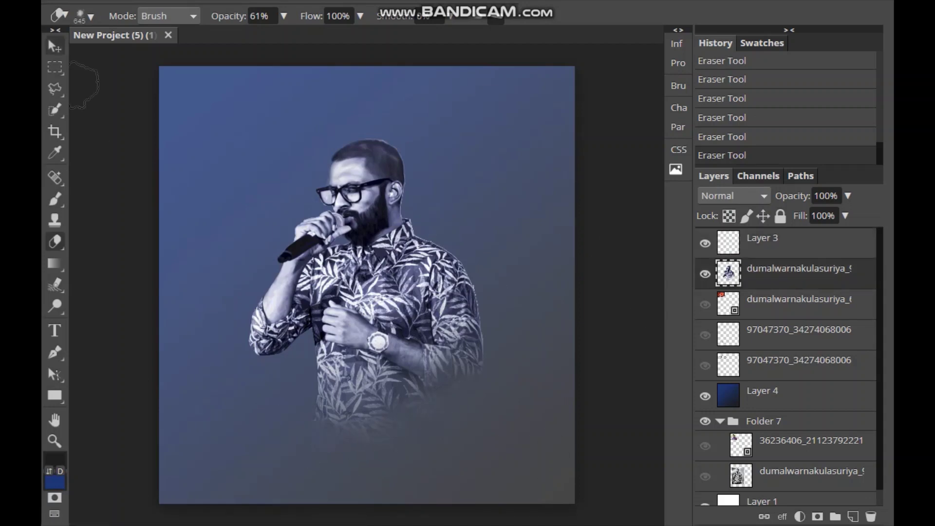
pyautogui.press('v')
pyautogui.moveTo(84, 85); pyautogui.dragTo(94, 78)
pyautogui.click(54, 284)
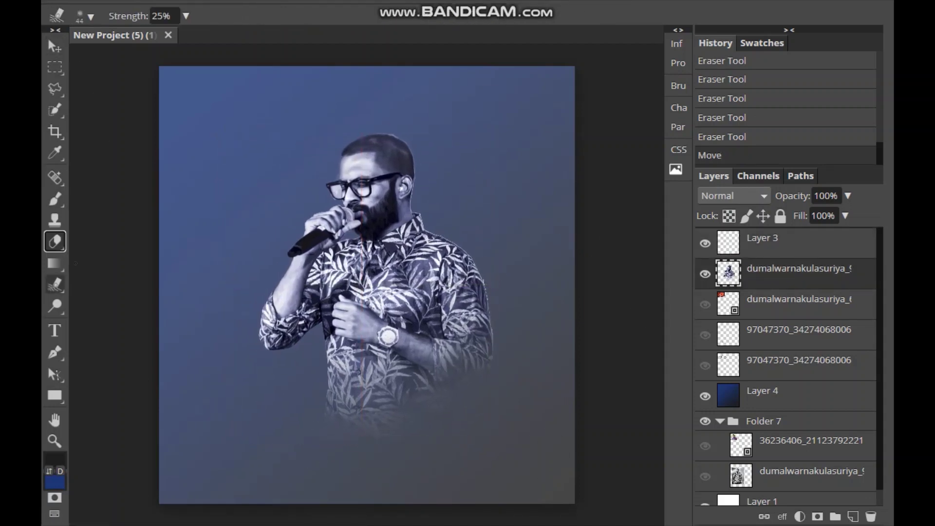
pyautogui.press('e')
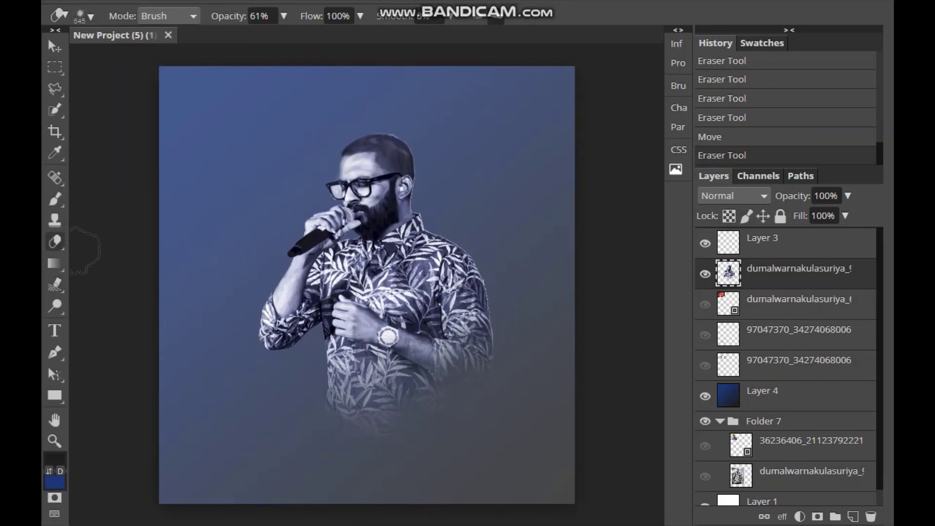
pyautogui.hotkey('ctrl', 'z')
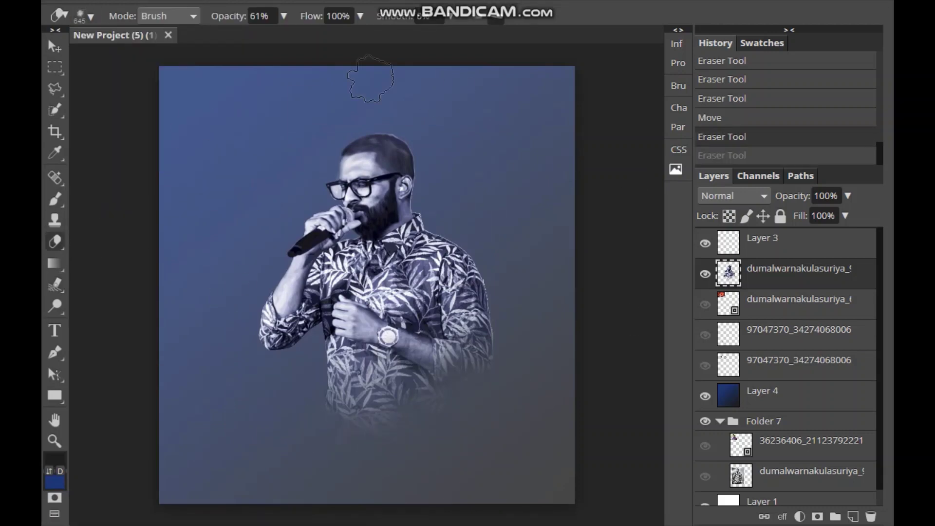
pyautogui.hotkey('ctrl', 'shift', 'n')
# On a new layer, paint a blue dispersion-brush stroke and enlarge it across the lower body.
pyautogui.click(85, 16)
pyautogui.click(162, 143)
pyautogui.press('b')
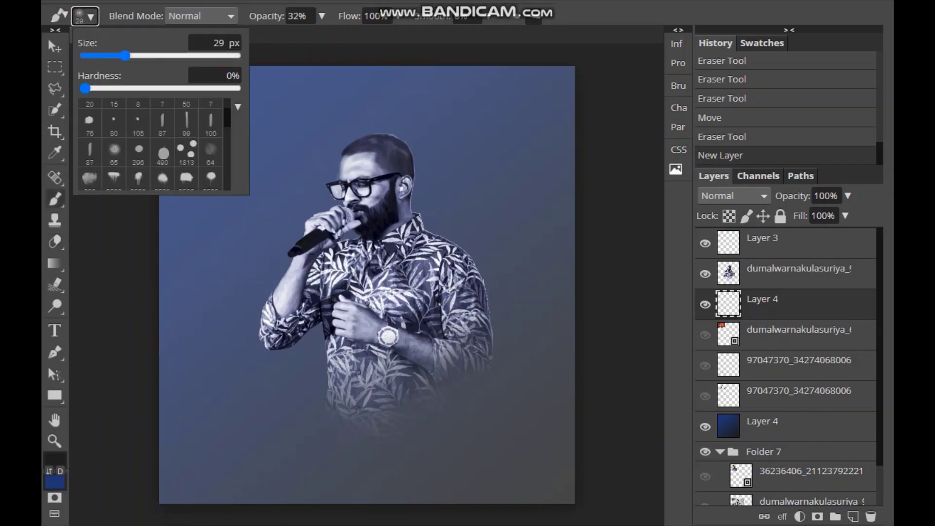
pyautogui.click(209, 125)
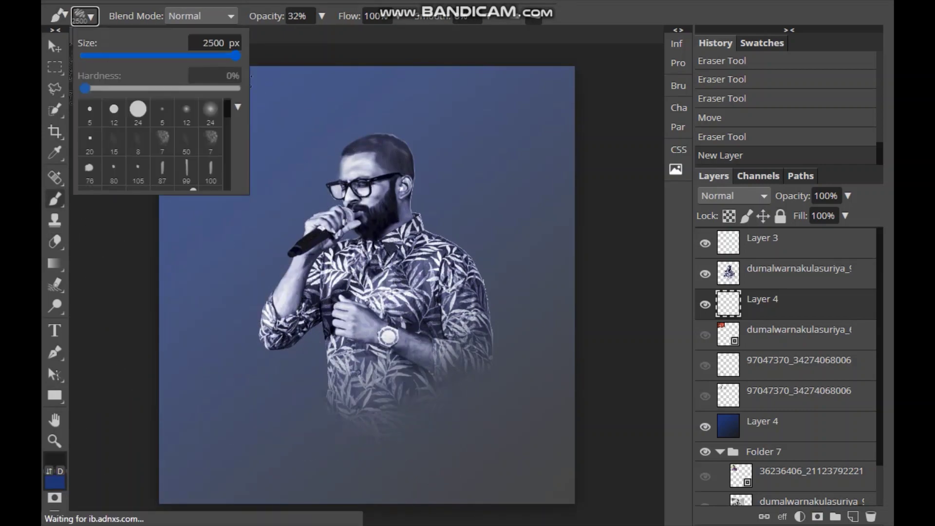
pyautogui.moveTo(235, 55); pyautogui.dragTo(228, 56)
pyautogui.click(55, 457)
pyautogui.click(429, 288)
pyautogui.moveTo(346, 404); pyautogui.dragTo(419, 336)
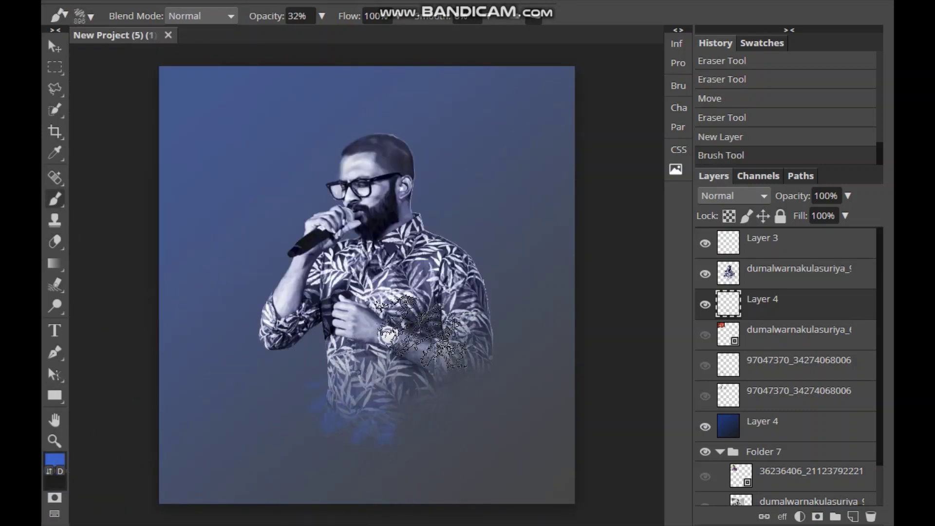
pyautogui.press('v')
pyautogui.moveTo(396, 365); pyautogui.dragTo(528, 302)
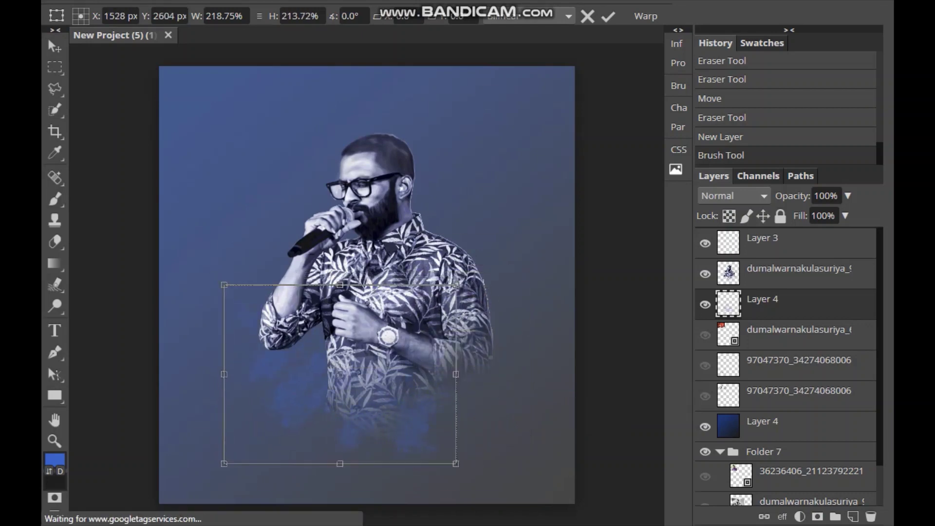
pyautogui.press('Return')
pyautogui.click(852, 516)
# Stamp a darker blue dispersion mark, move it up and stretch it across the lower body.
pyautogui.click(55, 457)
pyautogui.click(428, 463)
pyautogui.press('b')
pyautogui.click(438, 383)
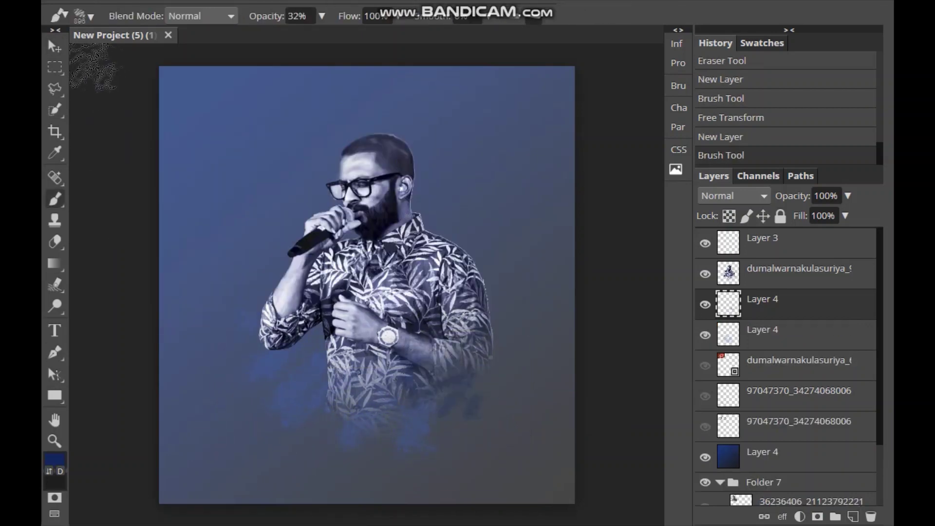
pyautogui.hotkey('ctrl', 't')
pyautogui.moveTo(416, 412)
pyautogui.mouseDown()
pyautogui.moveTo(376, 221)
pyautogui.moveTo(362, 369)
pyautogui.mouseUp()
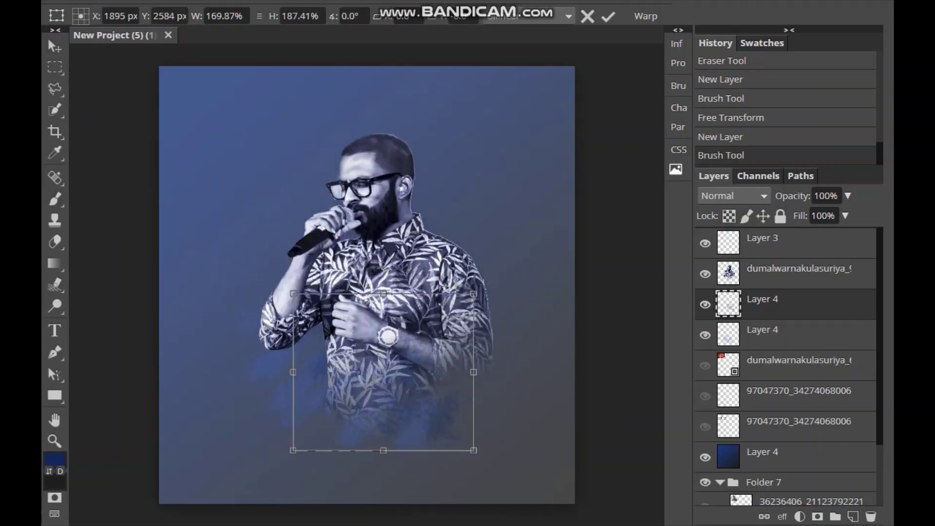
pyautogui.moveTo(451, 368); pyautogui.dragTo(504, 368)
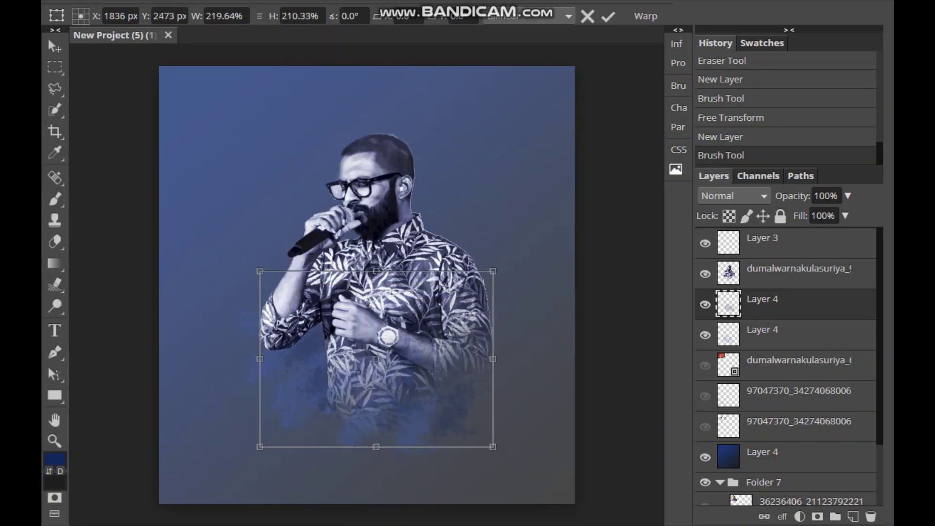
pyautogui.press('Return')
pyautogui.click(798, 272)
# Smudge the hair and side-of-head edges into the background.
pyautogui.press('r')
pyautogui.scroll(3, 452, 182)
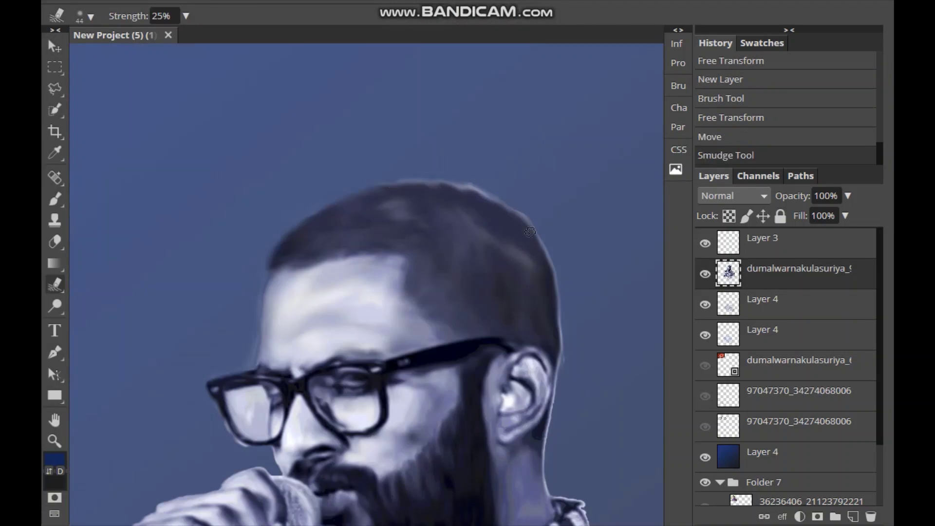
pyautogui.moveTo(562, 342); pyautogui.dragTo(540, 438)
pyautogui.moveTo(555, 496); pyautogui.dragTo(589, 511)
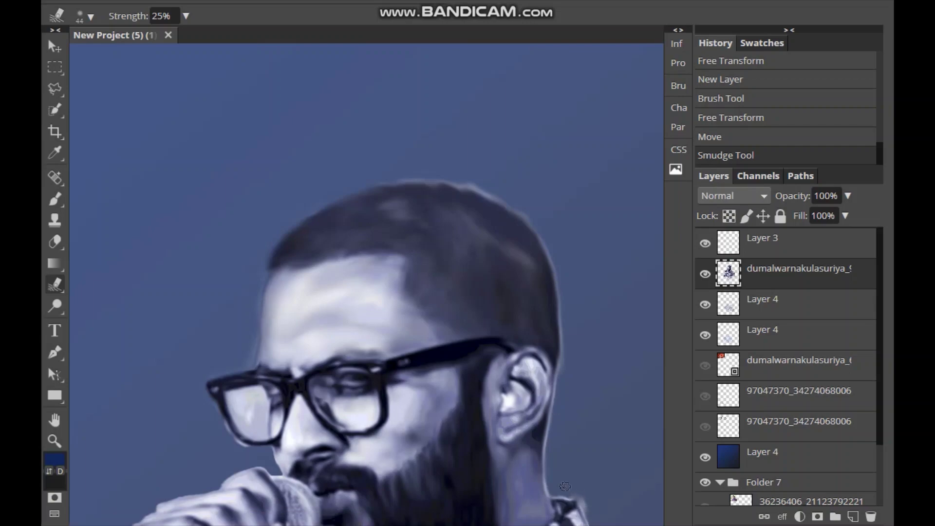
pyautogui.scroll(-1, 366, 287)
pyautogui.scroll(-3, 365, 287)
pyautogui.scroll(-3, 436, 333)
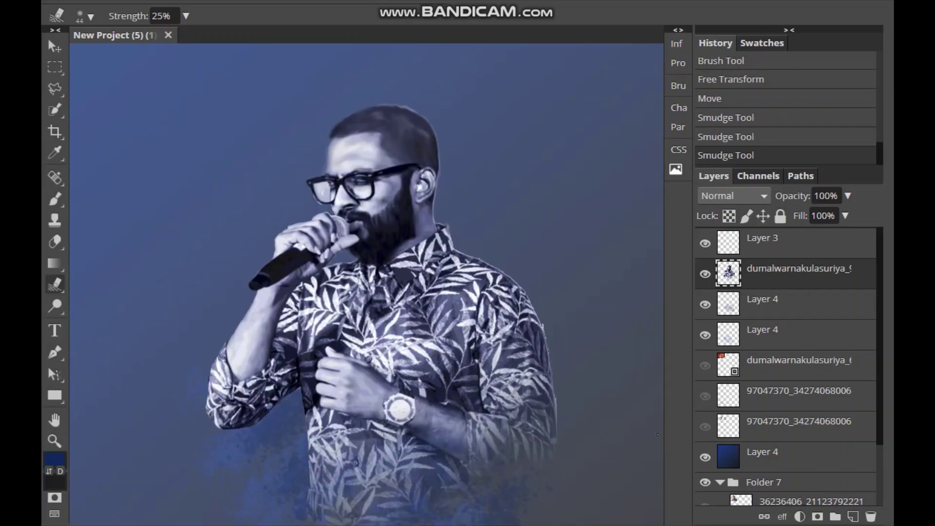
pyautogui.scroll(-2, 365, 282)
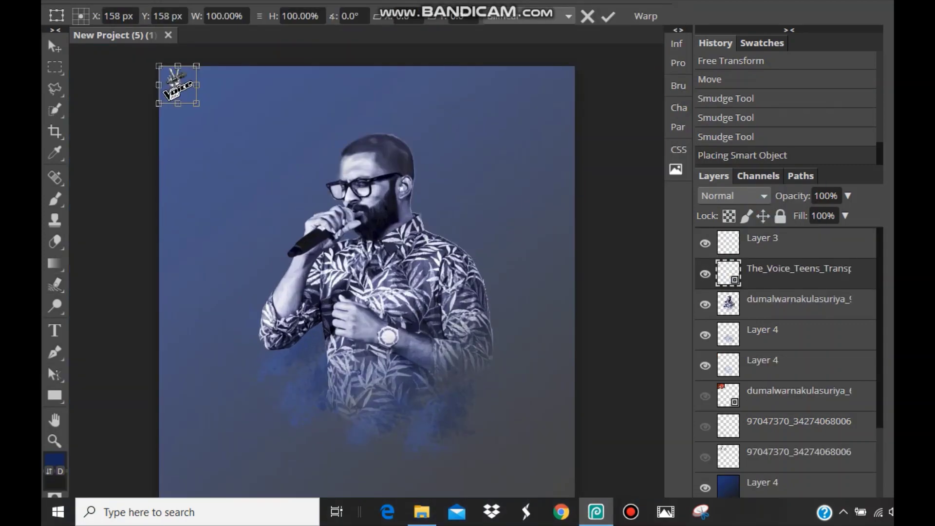
# Rasterize the placed Voice Teens logo, scale it up and move it to the upper left.
pyautogui.press('Return')
pyautogui.rightClick(789, 271)
pyautogui.click(657, 252)
pyautogui.hotkey('ctrl', 't')
pyautogui.moveTo(195, 98); pyautogui.dragTo(372, 310)
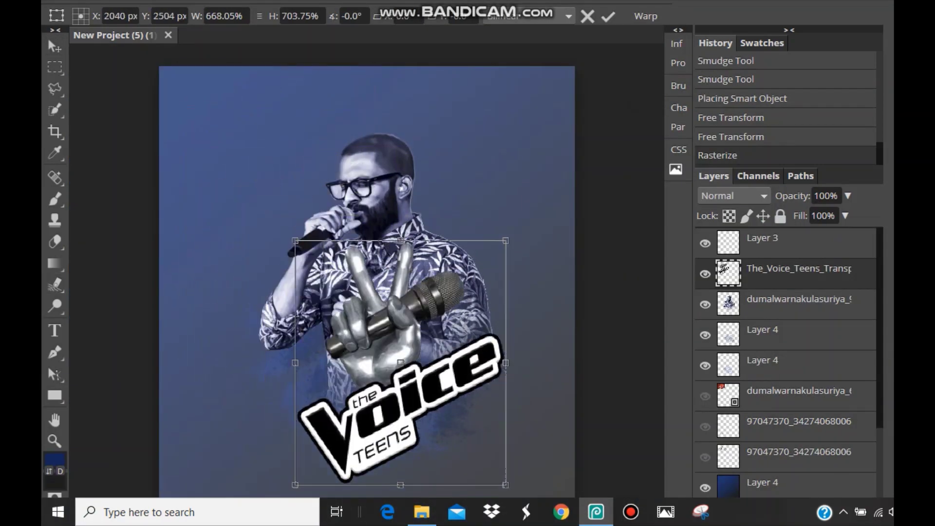
pyautogui.moveTo(273, 190); pyautogui.dragTo(282, 209)
pyautogui.moveTo(381, 207); pyautogui.dragTo(380, 208)
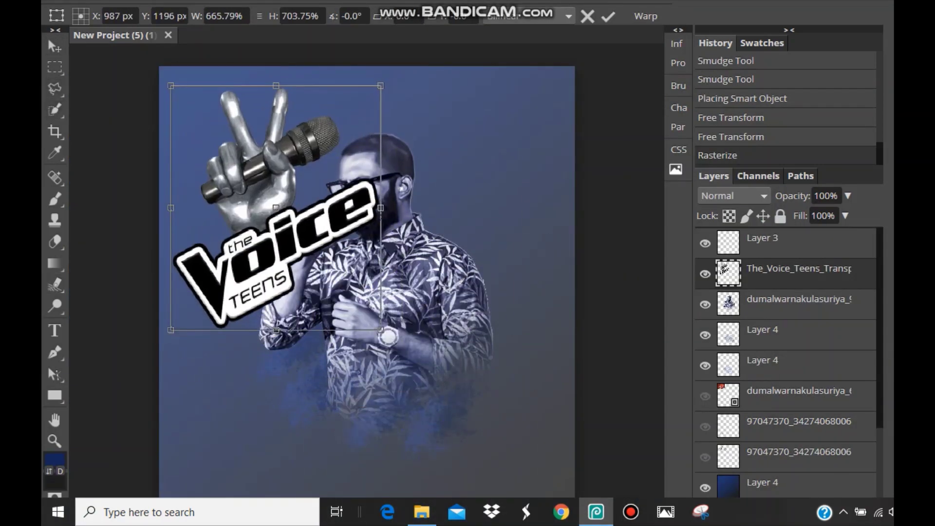
pyautogui.press('Return')
# Clear the selection and switch to the polygonal lasso selection tool.
pyautogui.press('l')
pyautogui.hotkey('ctrl', '+')
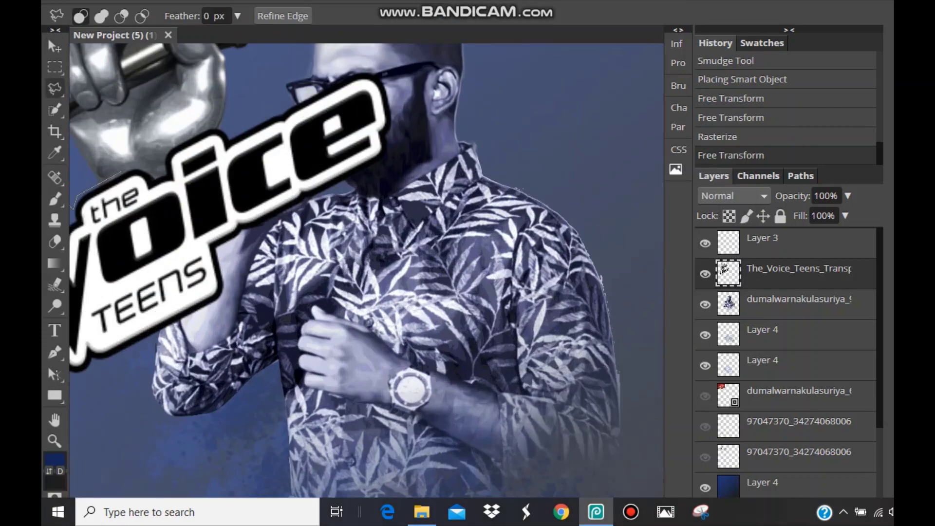
pyautogui.rightClick(146, 165)
pyautogui.click(167, 179)
pyautogui.hotkey('ctrl', '-')
pyautogui.click(55, 88)
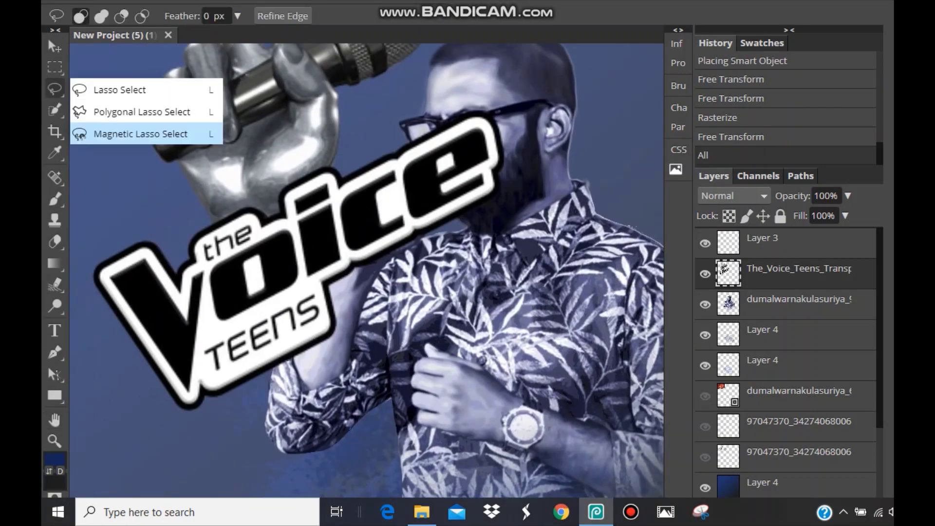
pyautogui.click(146, 94)
pyautogui.hotkey('ctrl', 'd')
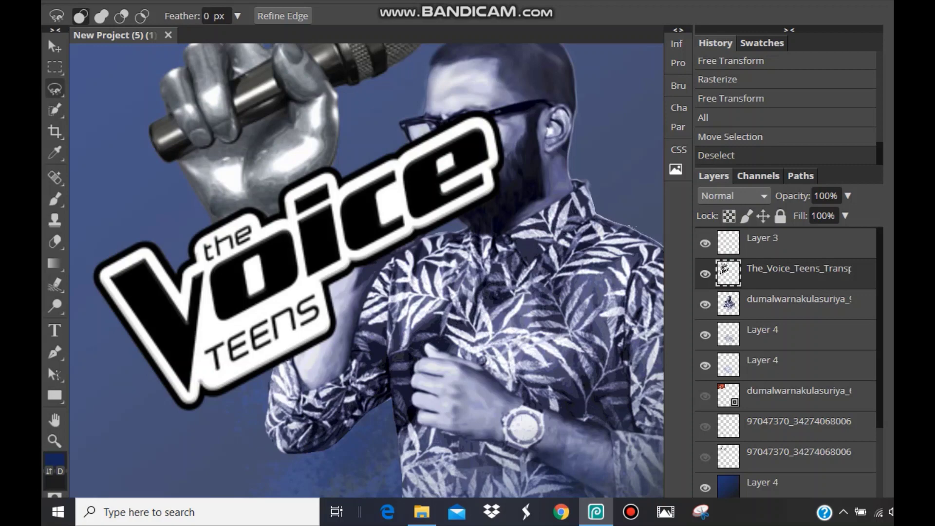
pyautogui.hotkey('ctrl', 'a')
pyautogui.hotkey('ctrl', 'd')
pyautogui.hotkey('shift', 'l')
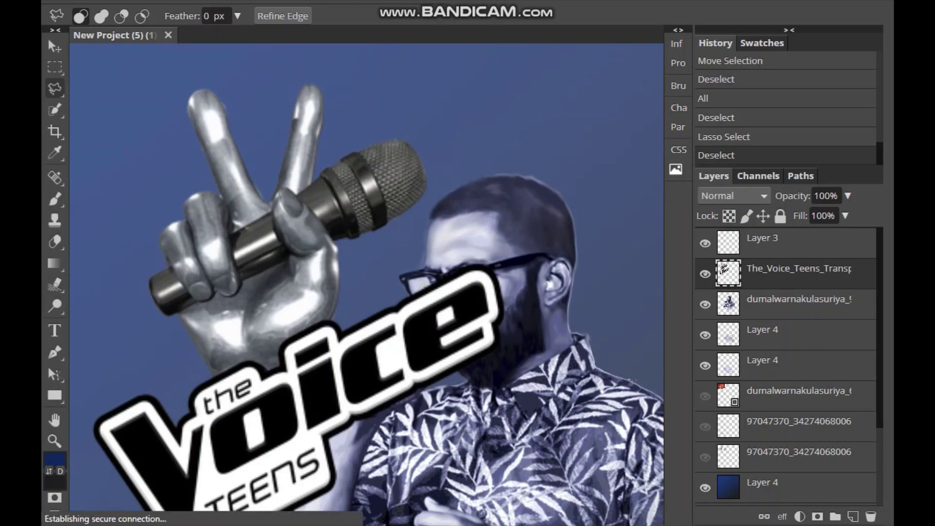
# Separate the hand from the logo onto its own layer and hide the original logo layer.
pyautogui.rightClick(205, 253)
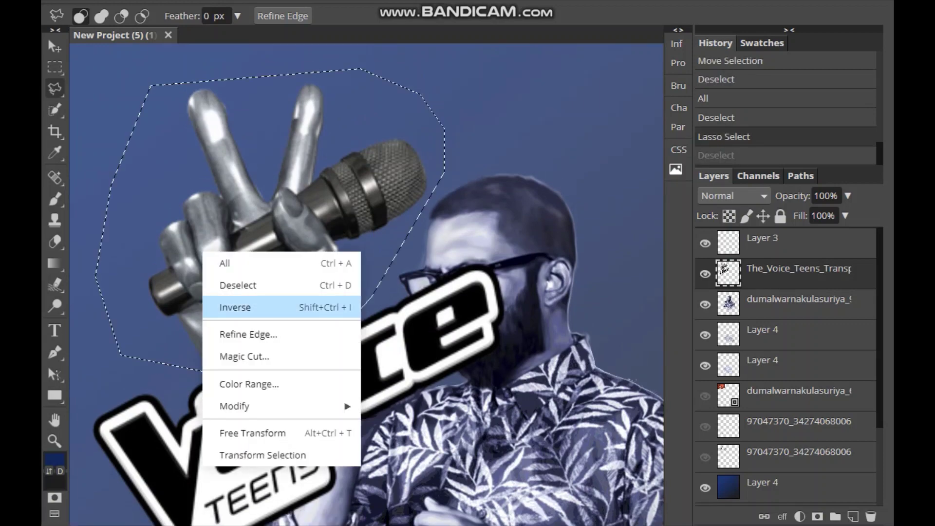
pyautogui.click(234, 307)
pyautogui.press('Delete')
pyautogui.hotkey('ctrl', 'z')
pyautogui.hotkey('ctrl', 'j')
pyautogui.press('Delete')
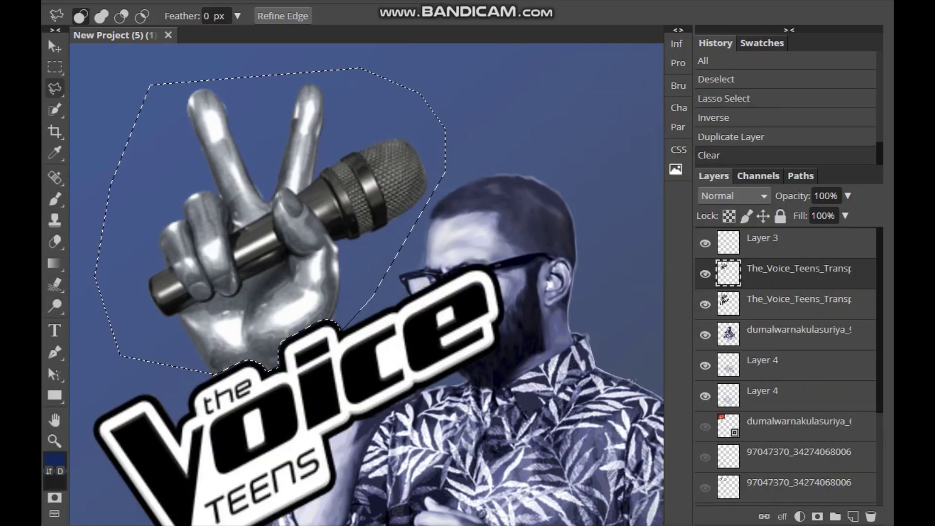
pyautogui.click(779, 304)
pyautogui.hotkey('ctrl', 'shift', 'i')
pyautogui.press('Delete')
pyautogui.click(705, 304)
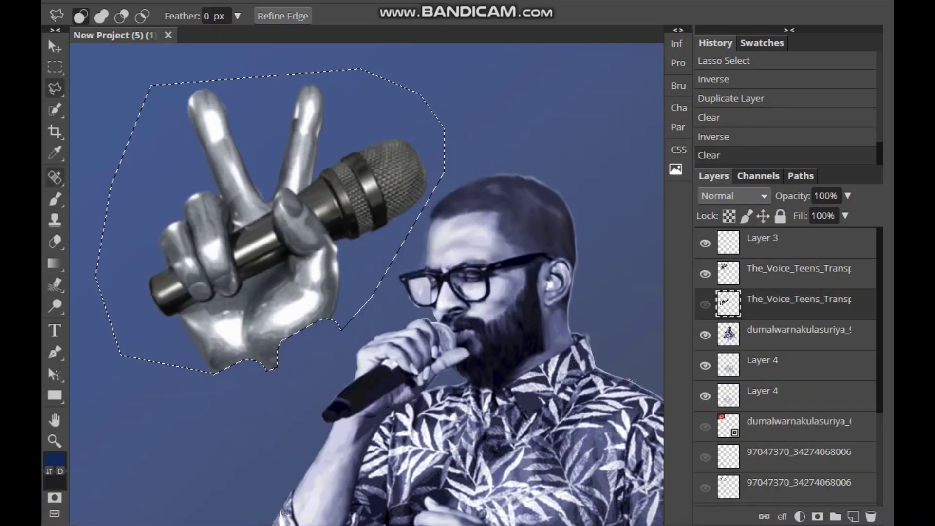
pyautogui.hotkey('ctrl', 'd')
# Trim the jagged bottom of the hand and duplicate the hand layer.
pyautogui.press('m')
pyautogui.press('s')
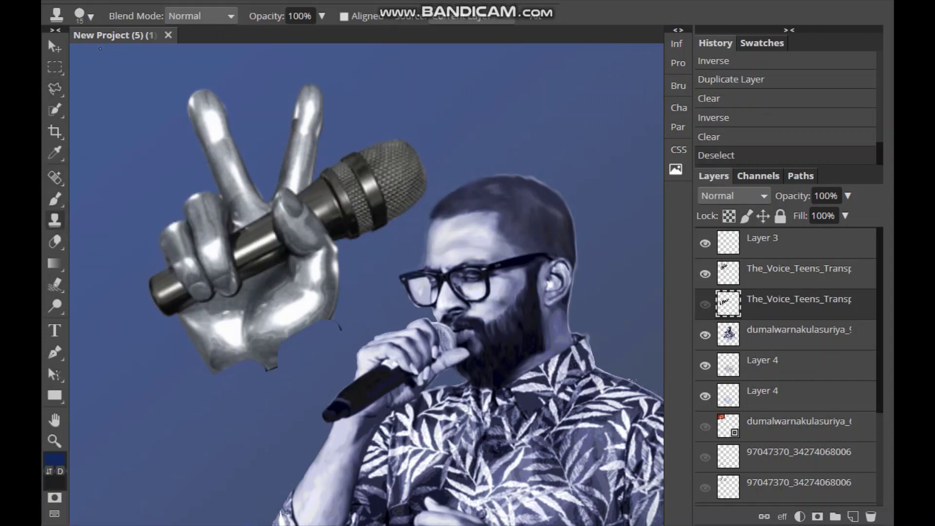
pyautogui.hotkey('ctrl', 'j')
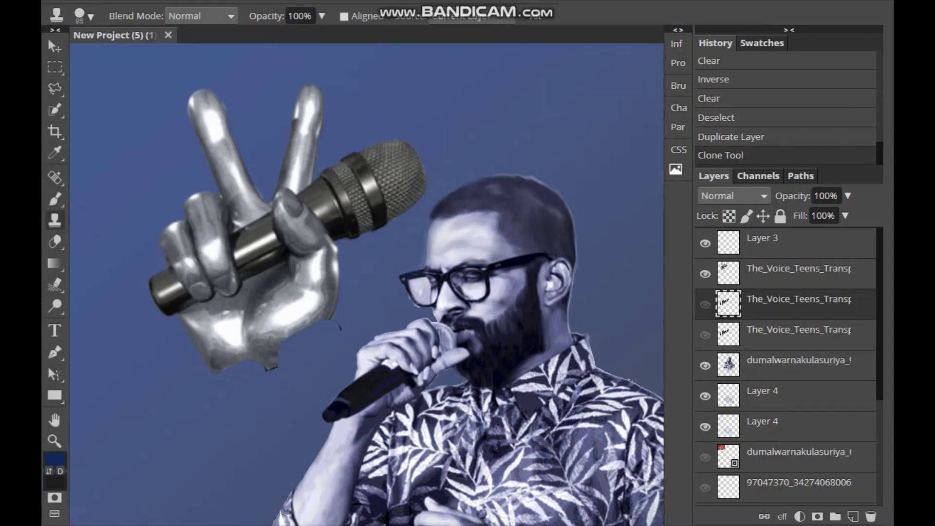
pyautogui.hotkey('ctrl', 'z')
pyautogui.hotkey('ctrl', 'z')
pyautogui.hotkey('ctrl', 'z')
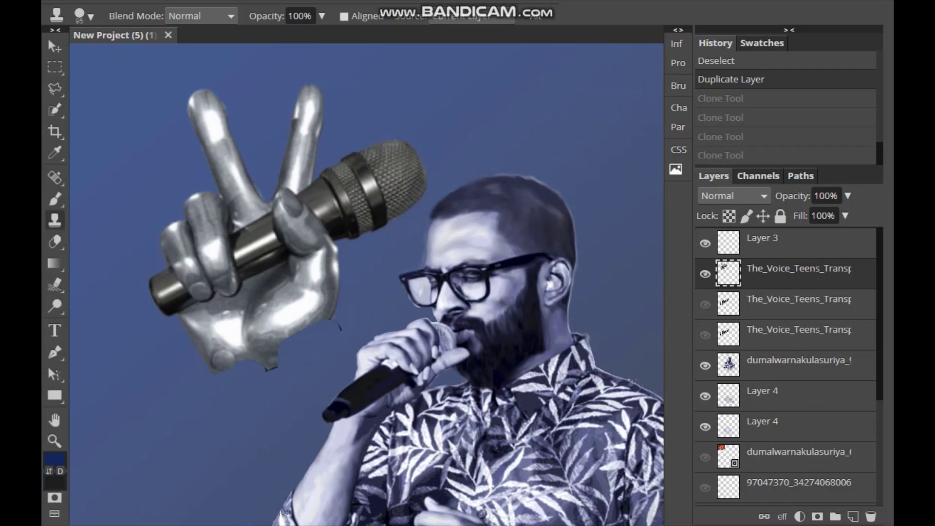
pyautogui.scroll(1, 786, 107)
pyautogui.press('l')
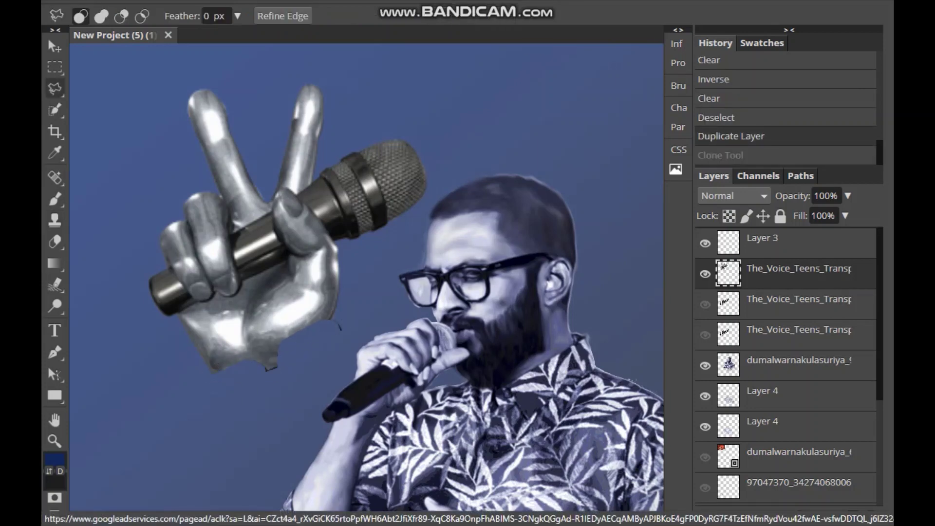
pyautogui.moveTo(339, 325); pyautogui.dragTo(341, 327)
pyautogui.press('Delete')
pyautogui.hotkey('ctrl', 'a')
pyautogui.hotkey('ctrl', 'j')
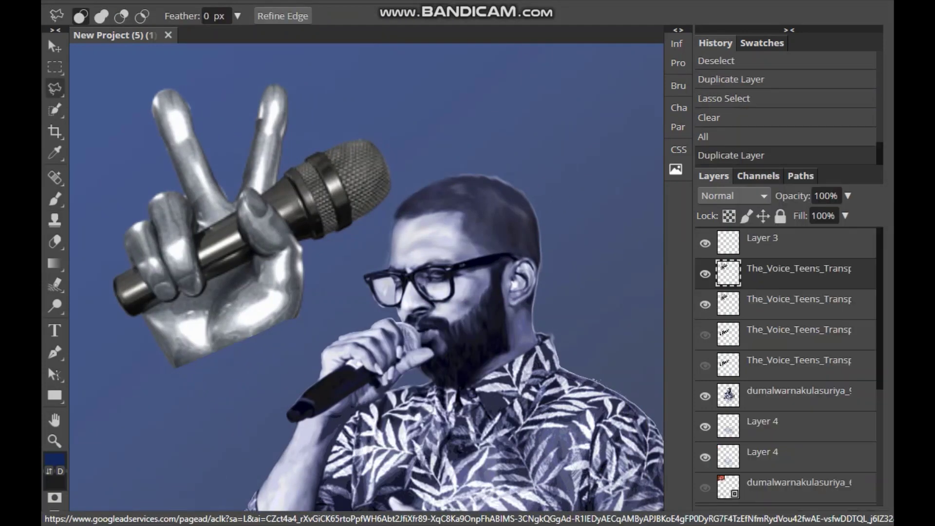
# Move the hand copy, erase two lower areas of the hand, and delete the extra layer.
pyautogui.press('v')
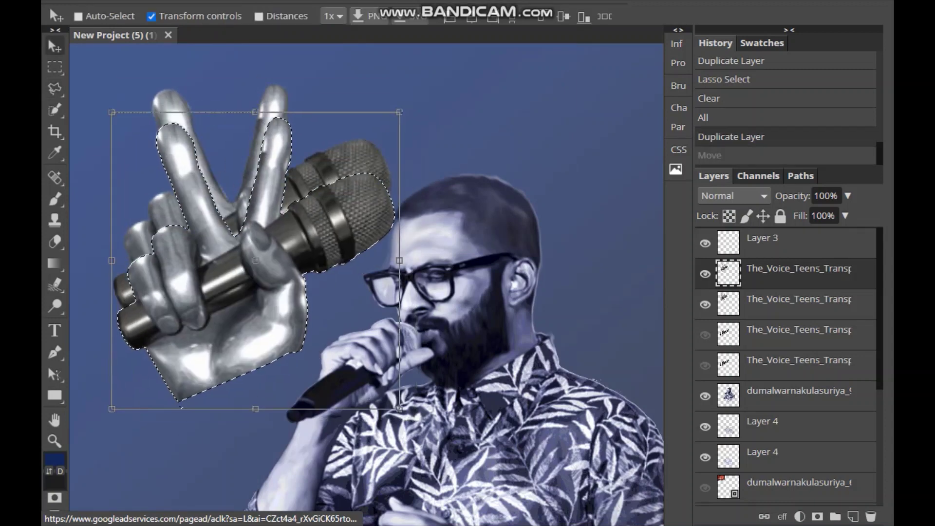
pyautogui.moveTo(244, 244); pyautogui.dragTo(251, 259)
pyautogui.press('m')
pyautogui.moveTo(82, 83); pyautogui.dragTo(421, 313)
pyautogui.press('Delete')
pyautogui.hotkey('ctrl', 'd')
pyautogui.moveTo(92, 266)
pyautogui.mouseDown()
pyautogui.moveTo(270, 297)
pyautogui.moveTo(287, 340)
pyautogui.moveTo(311, 305)
pyautogui.mouseUp()
pyautogui.press('Delete')
pyautogui.hotkey('ctrl', 'd')
pyautogui.press('v')
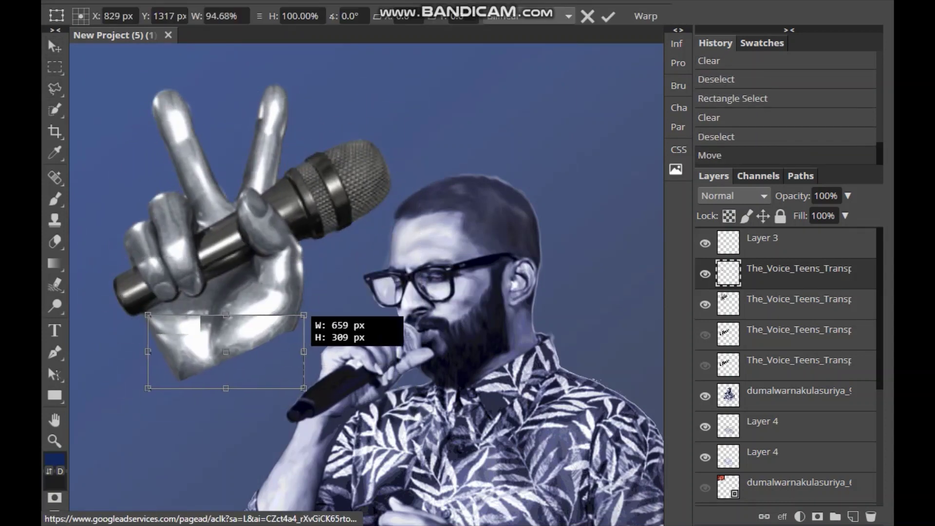
pyautogui.click(870, 515)
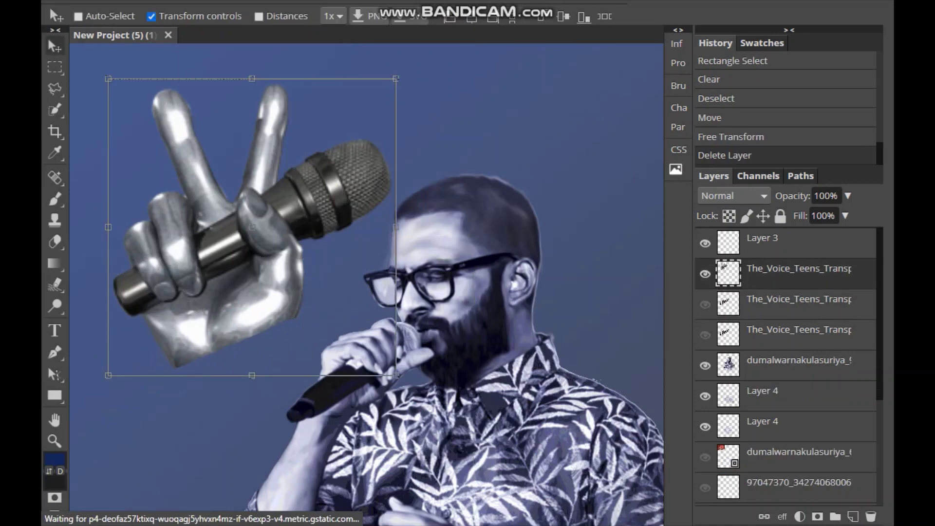
# Move the singer layer above the hand and shrink the hand to about 82% toward the top-left.
pyautogui.hotkey('ctrl', '0')
pyautogui.hotkey('ctrl', 't')
pyautogui.moveTo(385, 210); pyautogui.dragTo(433, 355)
pyautogui.moveTo(735, 314); pyautogui.dragTo(730, 258)
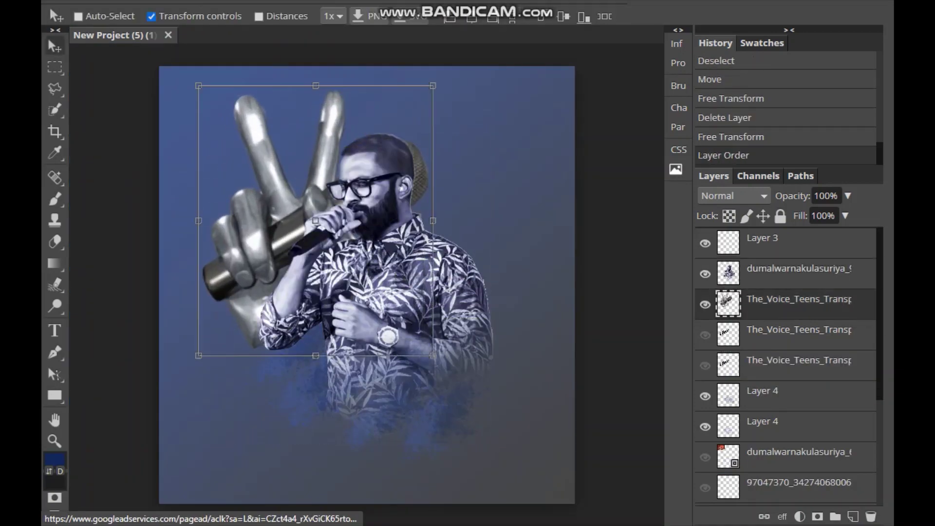
pyautogui.moveTo(432, 355); pyautogui.dragTo(406, 343)
pyautogui.moveTo(311, 219); pyautogui.dragTo(272, 197)
pyautogui.moveTo(366, 314)
pyautogui.mouseDown()
pyautogui.moveTo(350, 297)
pyautogui.moveTo(356, 302)
pyautogui.mouseUp()
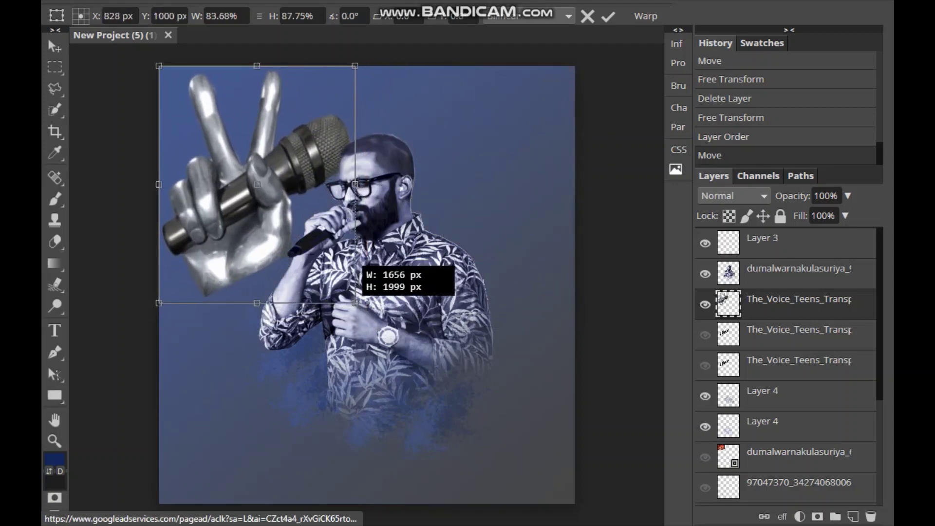
# Give the hand layer Linear Dodge blending with 49% opacity and 38% fill.
pyautogui.rightClick(779, 304)
pyautogui.click(678, 116)
pyautogui.click(797, 156)
pyautogui.click(782, 224)
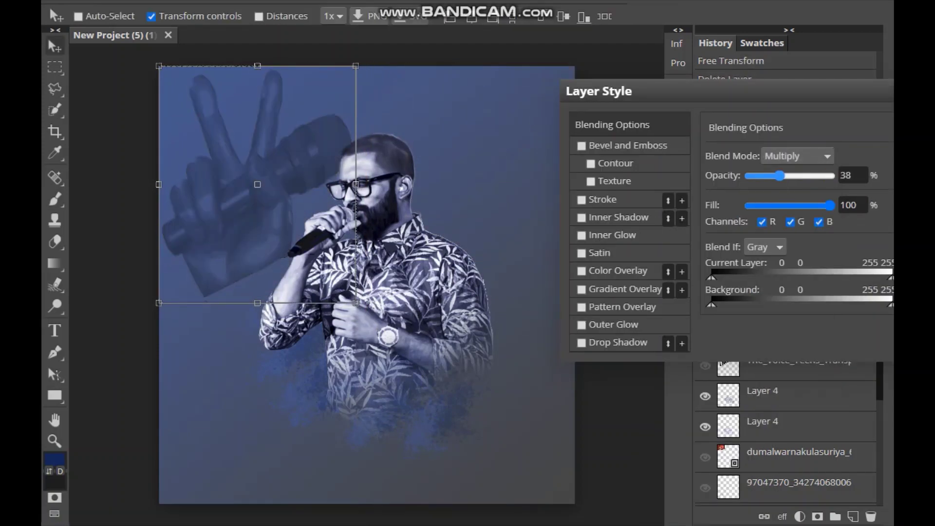
pyautogui.press('Down')
pyautogui.press('Down')
pyautogui.press('Down')
pyautogui.press('Down')
pyautogui.moveTo(831, 175); pyautogui.dragTo(782, 175)
pyautogui.moveTo(831, 205); pyautogui.dragTo(803, 205)
pyautogui.click(796, 155)
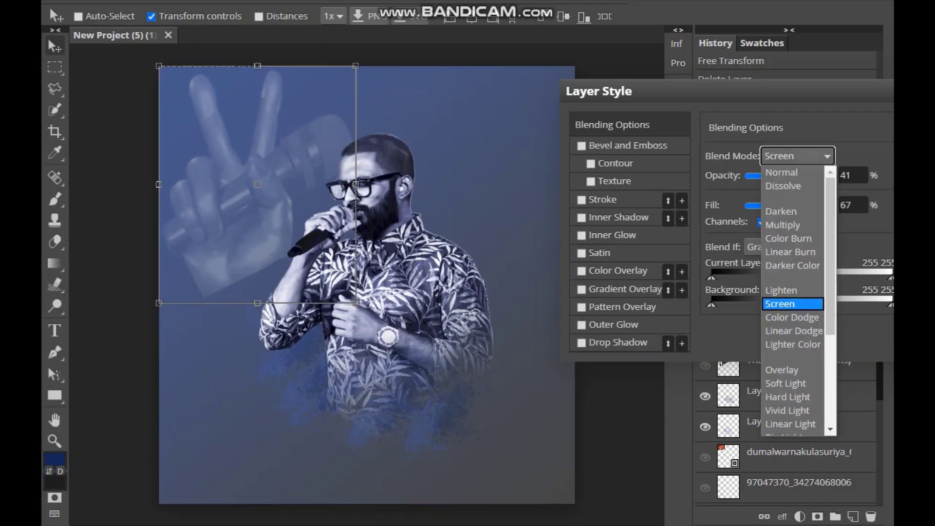
pyautogui.click(792, 288)
pyautogui.press('Down')
pyautogui.press('Down')
pyautogui.press('Down')
pyautogui.moveTo(782, 175); pyautogui.dragTo(771, 175)
pyautogui.moveTo(803, 205)
pyautogui.mouseDown()
pyautogui.moveTo(778, 205)
pyautogui.moveTo(788, 176)
pyautogui.mouseUp()
pyautogui.press('Return')
# Erase part of the faded hand with an enlarged eraser.
pyautogui.click(54, 240)
pyautogui.click(90, 16)
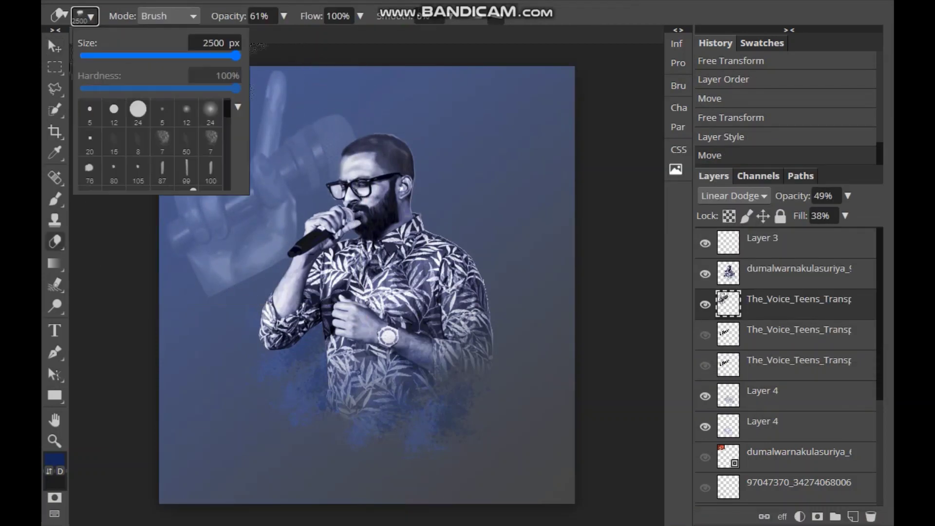
pyautogui.moveTo(234, 55); pyautogui.dragTo(136, 55)
pyautogui.moveTo(215, 272); pyautogui.dragTo(234, 302)
# Erase the splatter near the elbow, then show and select the Voice Teens logo layer.
pyautogui.moveTo(254, 364); pyautogui.dragTo(265, 353)
pyautogui.moveTo(267, 316); pyautogui.dragTo(270, 292)
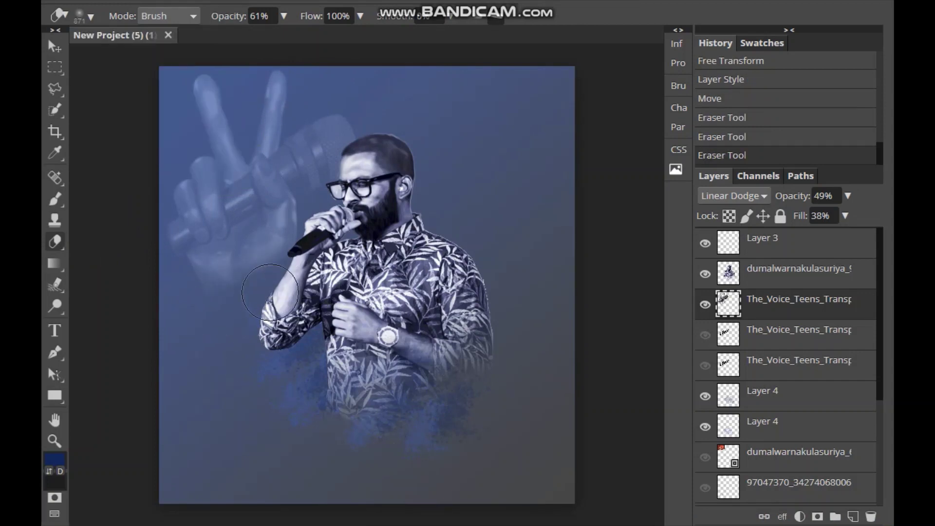
pyautogui.click(705, 334)
pyautogui.click(798, 334)
# Move the Voice Teens logo to the poster's bottom and resize it toward the lower right.
pyautogui.press('v')
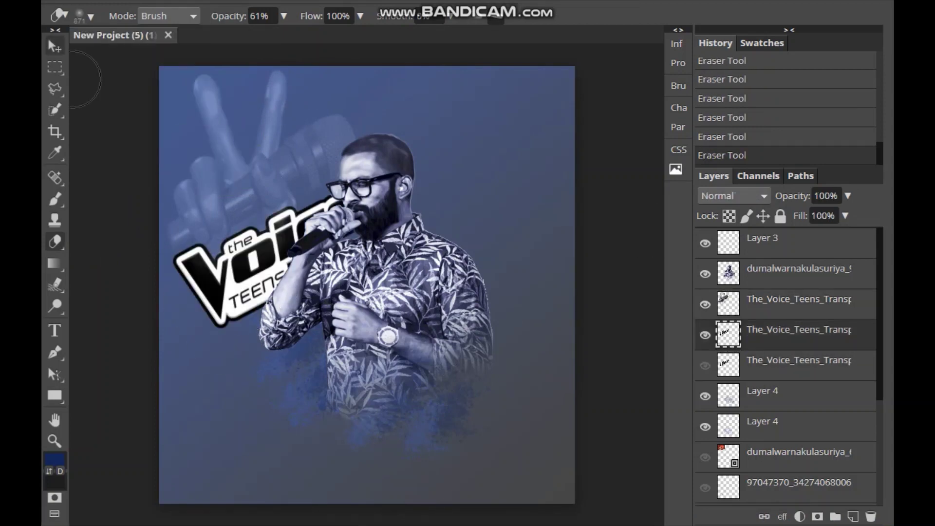
pyautogui.moveTo(233, 238); pyautogui.dragTo(428, 400)
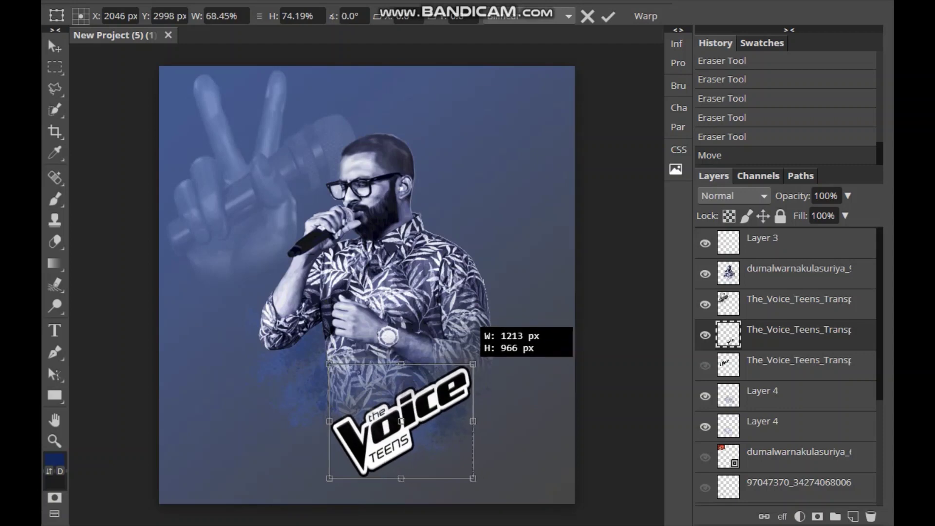
pyautogui.moveTo(482, 357); pyautogui.dragTo(515, 332)
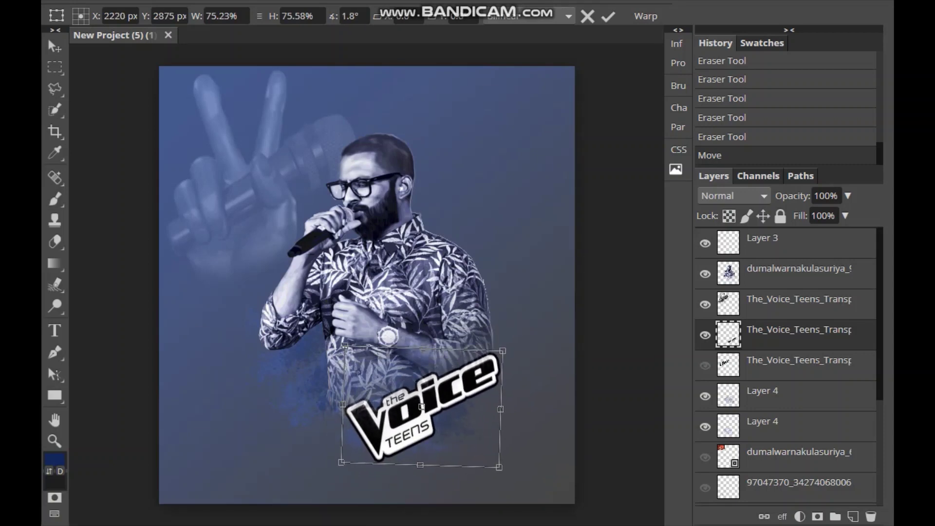
pyautogui.press('Return')
pyautogui.hotkey('ctrl', 'shift', 'n')
# Give the singer layer a soft 155 px drop shadow.
pyautogui.press('b')
pyautogui.rightClick(252, 77)
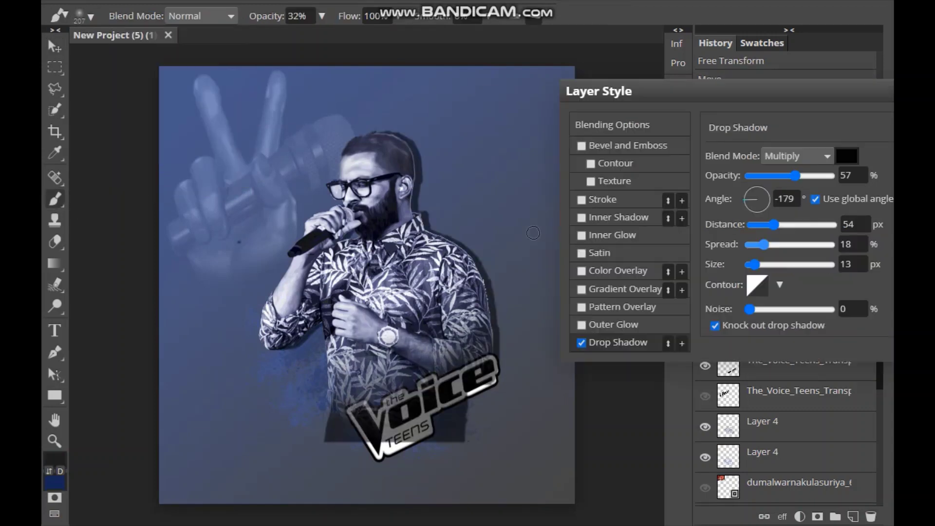
pyautogui.moveTo(756, 265); pyautogui.dragTo(818, 265)
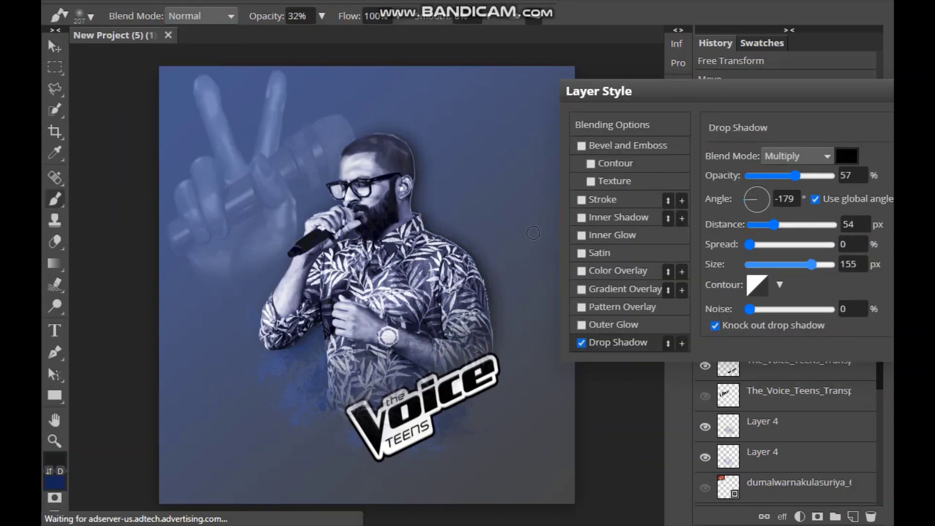
pyautogui.press('Return')
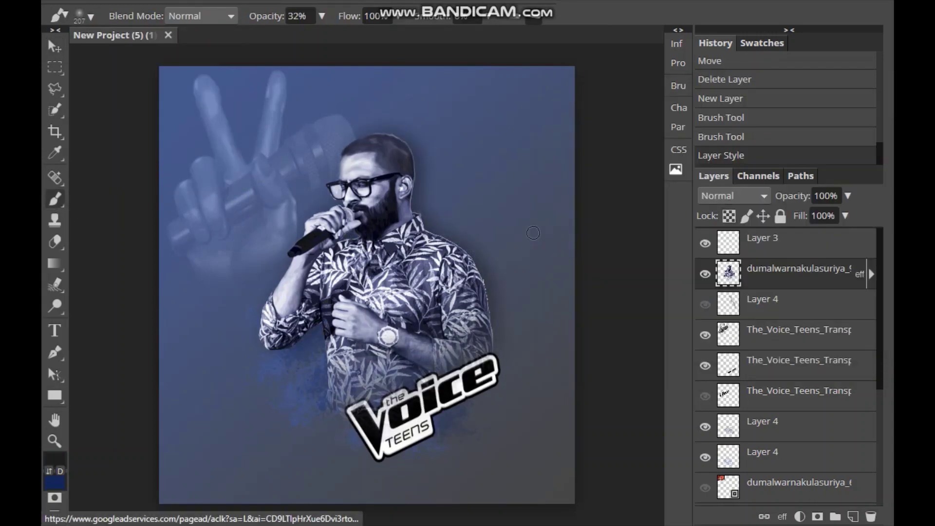
# Set the Voice Teens logo layer opacity to 98% and add a new empty layer.
pyautogui.press('v')
pyautogui.hotkey('alt', '[')
pyautogui.hotkey('alt', '[')
pyautogui.click(746, 365)
pyautogui.rightClick(747, 366)
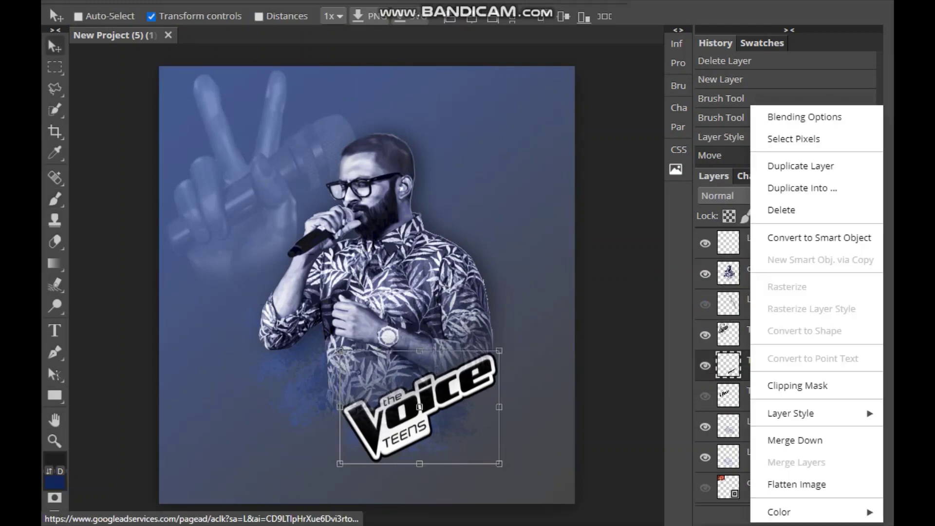
pyautogui.click(761, 115)
pyautogui.press('Up')
pyautogui.press('Up')
pyautogui.press('Up')
pyautogui.press('Return')
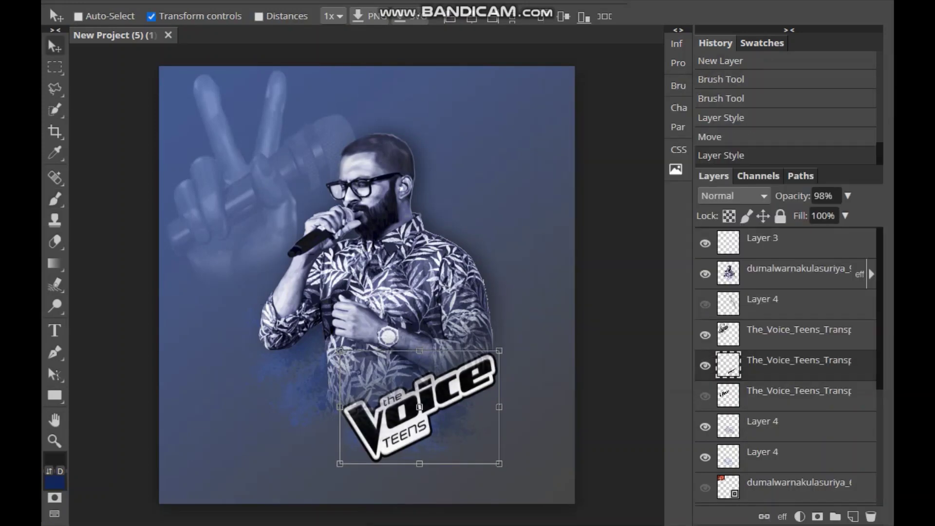
pyautogui.hotkey('alt', ']')
pyautogui.hotkey('alt', ']')
pyautogui.hotkey('ctrl', 'shift', 'n')
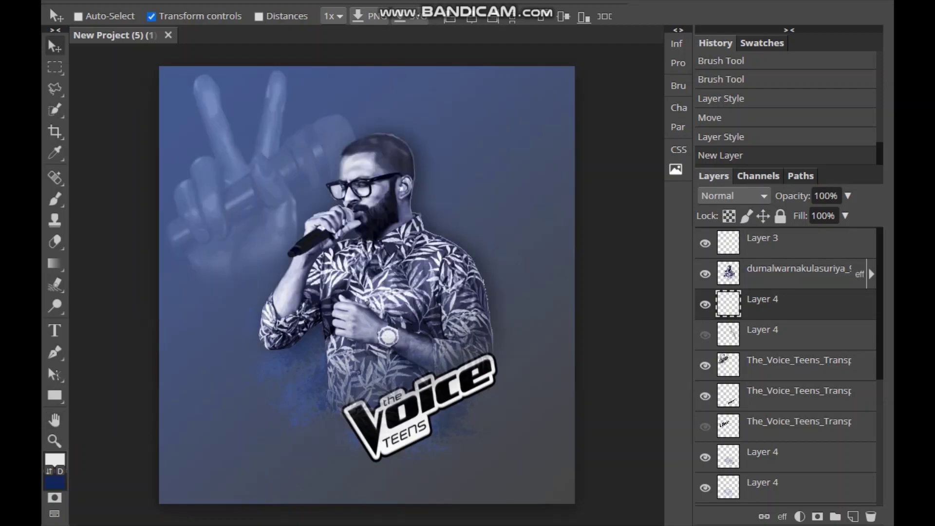
# Stamp blue dispersion splatters over the singer with the 2500 px dispersion brush.
pyautogui.press('b')
pyautogui.click(210, 105)
pyautogui.click(362, 336)
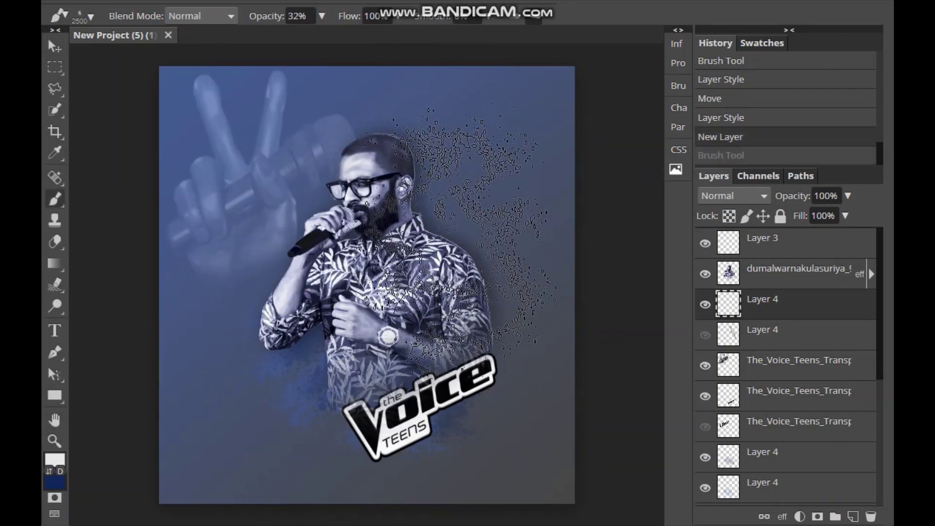
pyautogui.click(55, 459)
pyautogui.click(325, 162)
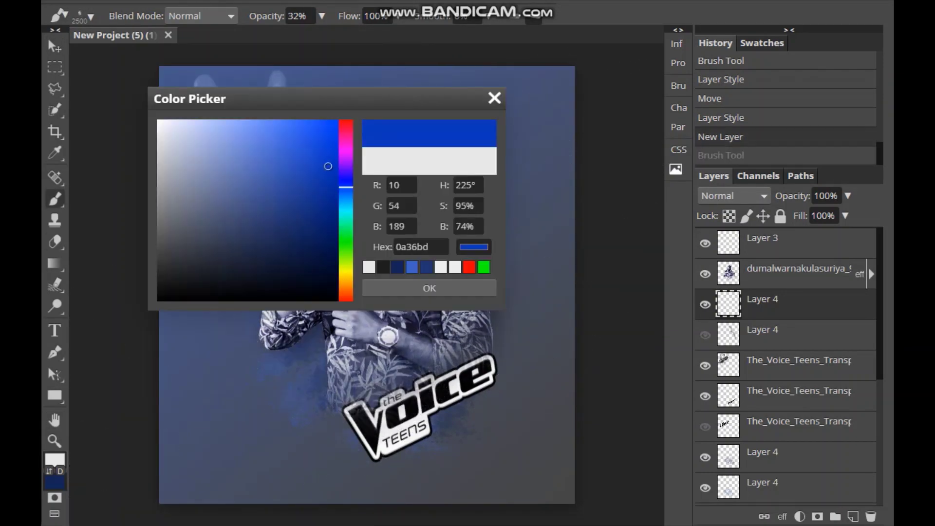
pyautogui.click(428, 286)
pyautogui.click(86, 16)
pyautogui.click(146, 121)
# Switch the paint colour to white and stamp splatter around the singer's shoulders.
pyautogui.click(358, 295)
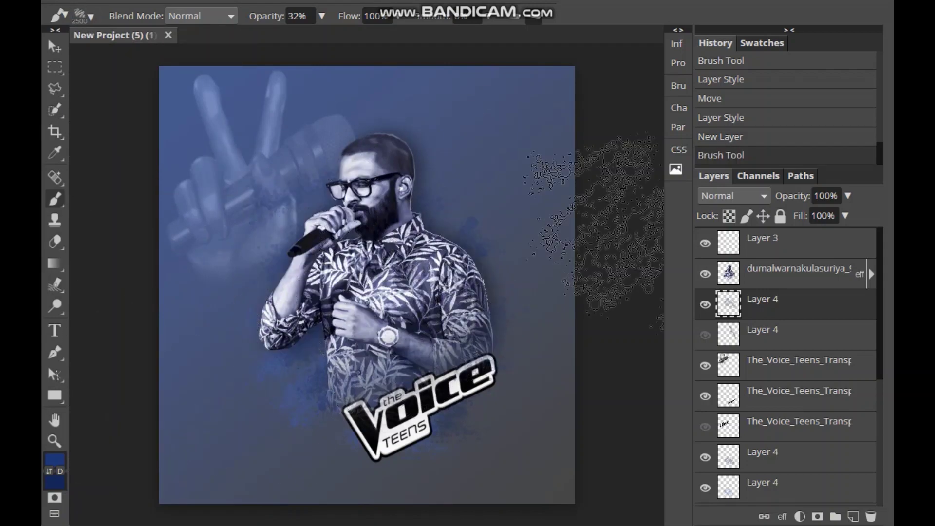
pyautogui.click(55, 459)
pyautogui.click(429, 287)
pyautogui.click(584, 220)
# Move the splatter layer down below The_Voice_Teens logo layers.
pyautogui.moveTo(762, 304); pyautogui.dragTo(761, 365)
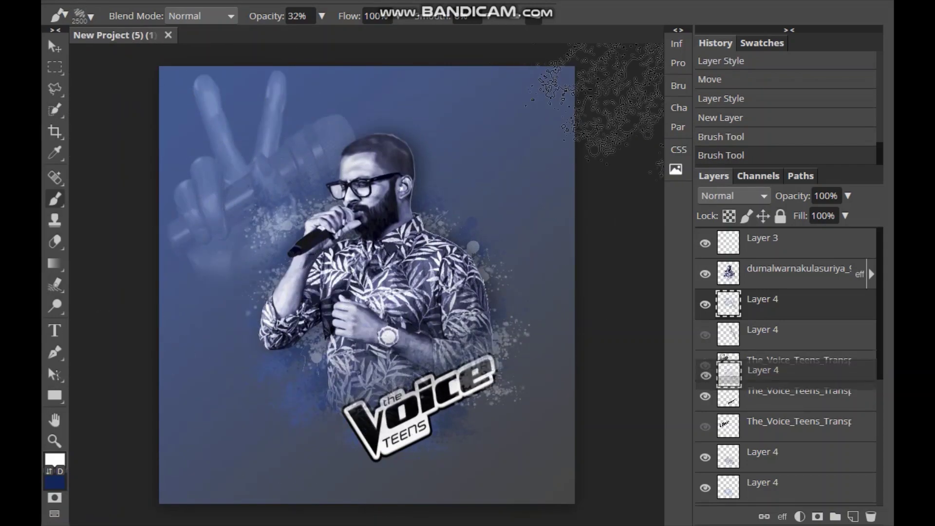
pyautogui.hotkey('ctrl', '[')
pyautogui.hotkey('ctrl', '[')
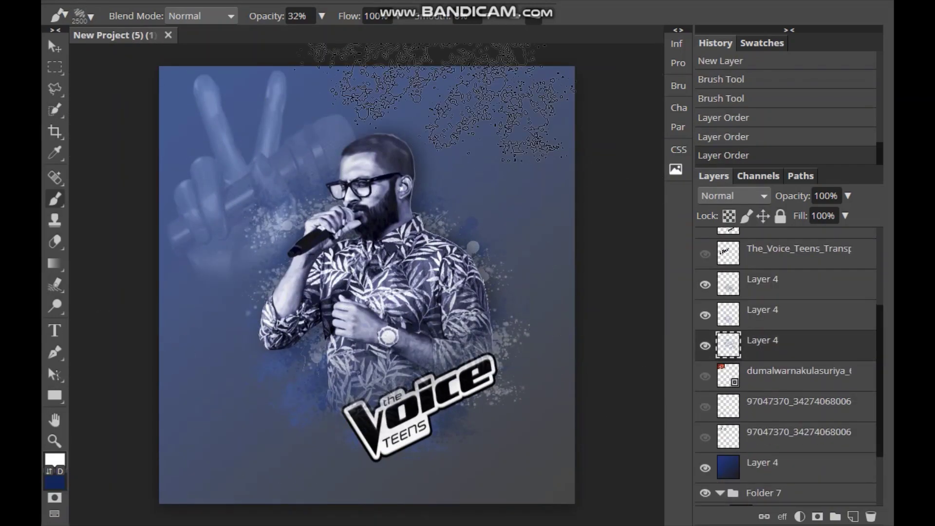
pyautogui.doubleClick(798, 345)
pyautogui.click(85, 17)
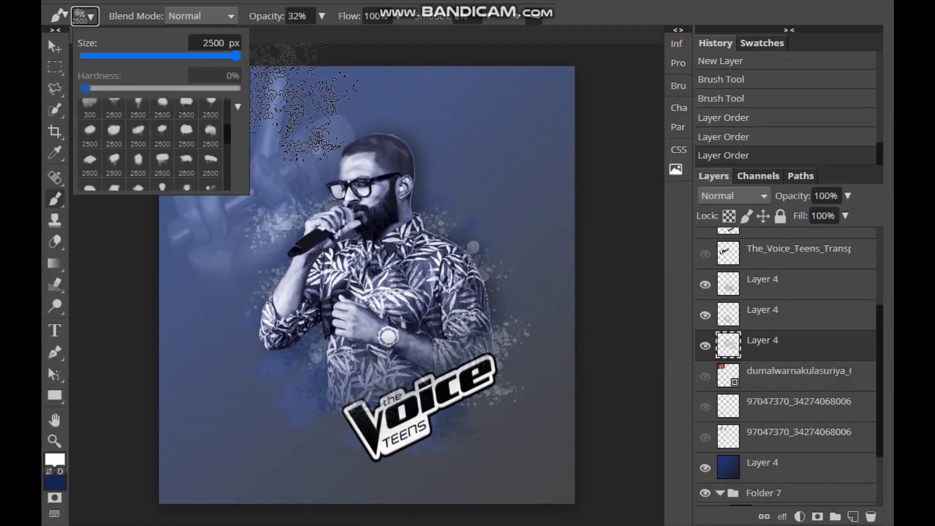
pyautogui.click(598, 102)
# Paint and enlarge a large soft cloud, erase it around the head, then delete that layer.
pyautogui.hotkey('alt', '.')
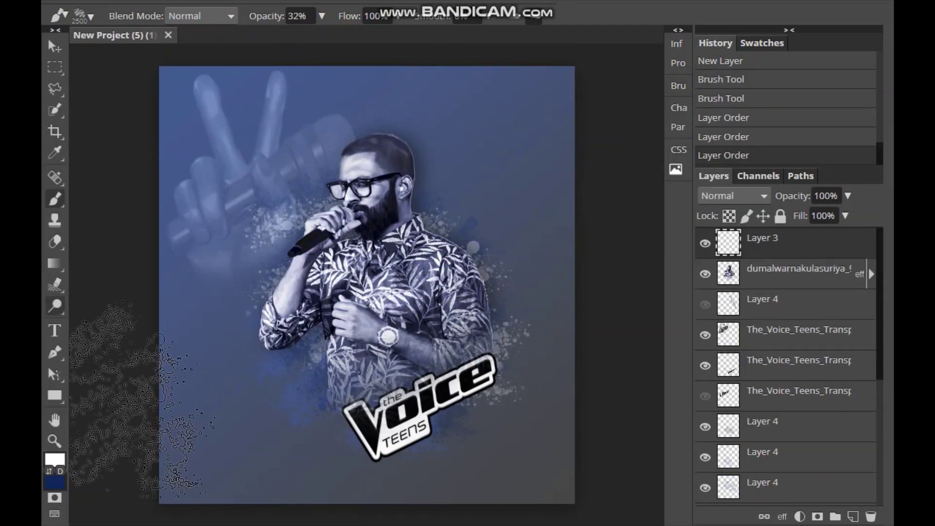
pyautogui.click(85, 16)
pyautogui.click(538, 136)
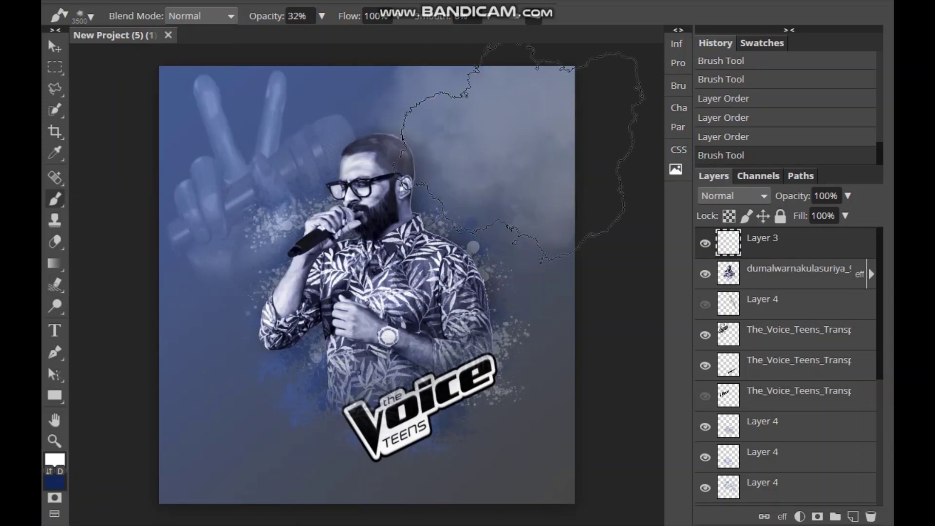
pyautogui.hotkey('ctrl', 't')
pyautogui.moveTo(386, 223)
pyautogui.mouseDown()
pyautogui.moveTo(357, 269)
pyautogui.moveTo(219, 359)
pyautogui.mouseUp()
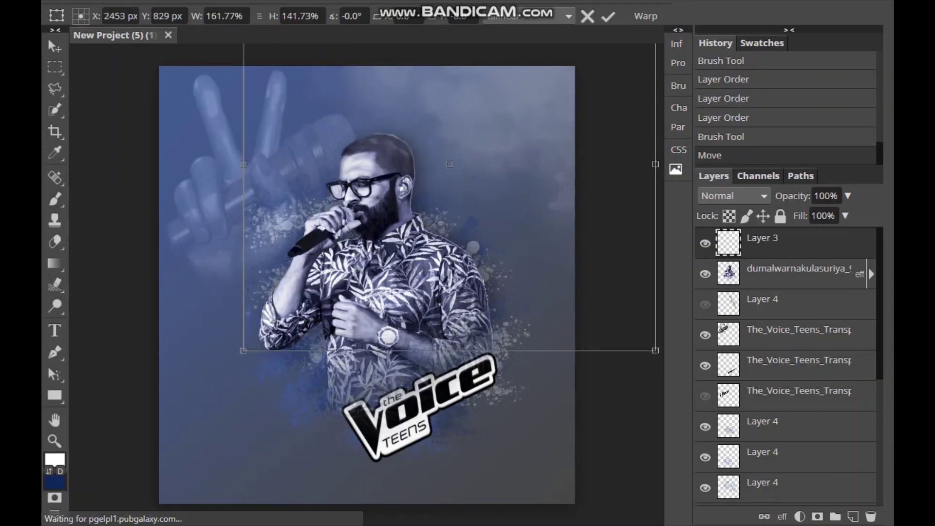
pyautogui.press('e')
pyautogui.moveTo(351, 73)
pyautogui.mouseDown()
pyautogui.moveTo(464, 71)
pyautogui.moveTo(487, 146)
pyautogui.mouseUp()
pyautogui.moveTo(574, 171); pyautogui.dragTo(472, 195)
pyautogui.moveTo(429, 137)
pyautogui.mouseDown()
pyautogui.moveTo(387, 152)
pyautogui.moveTo(356, 146)
pyautogui.mouseUp()
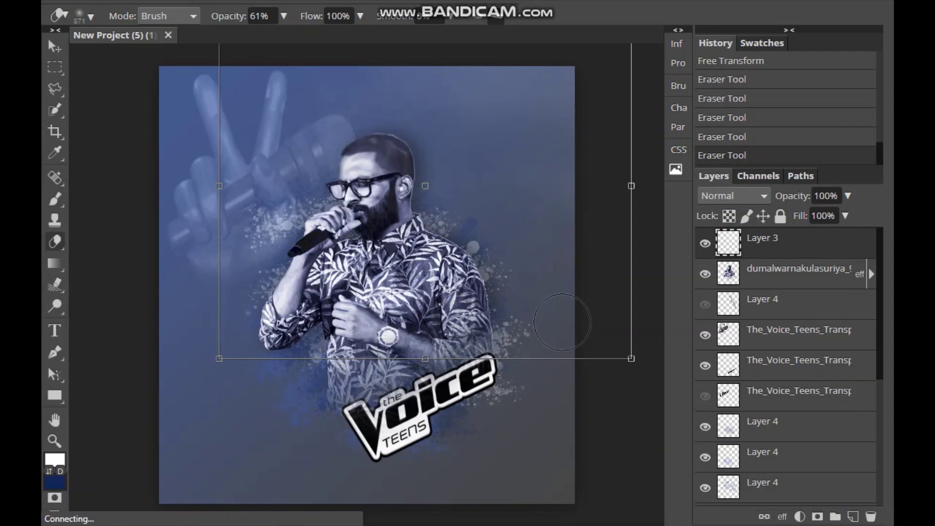
pyautogui.click(870, 516)
# Paint a soft white cloud on a new lower layer, then move, rotate and stretch it.
pyautogui.scroll(-2, 785, 366)
pyautogui.click(779, 346)
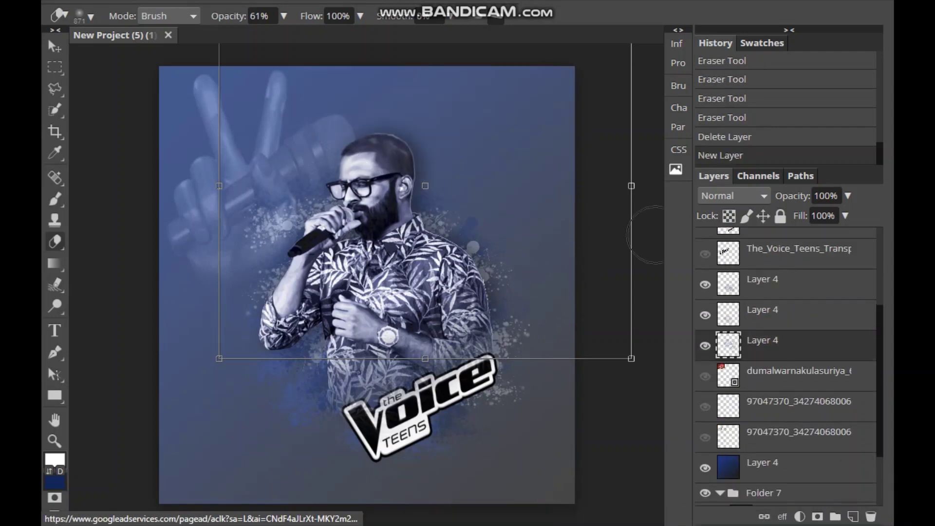
pyautogui.click(853, 515)
pyautogui.press('b')
pyautogui.click(250, 404)
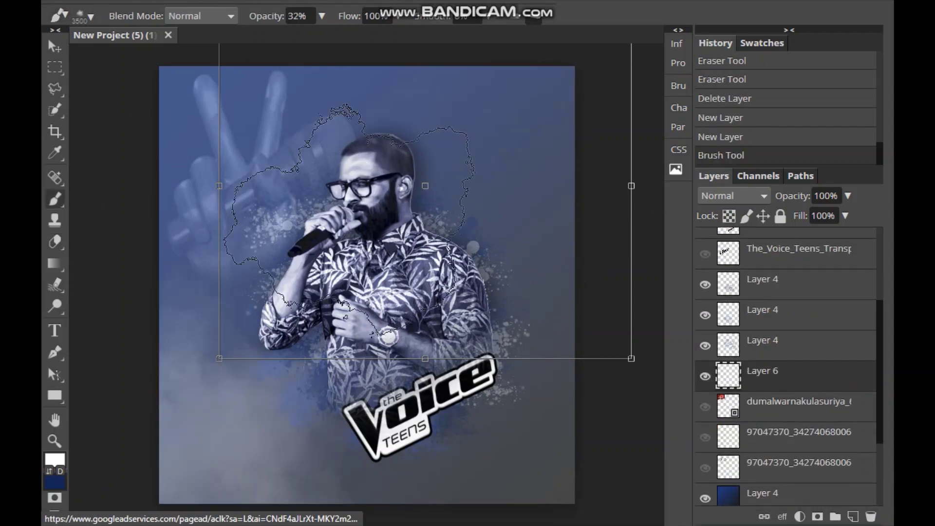
pyautogui.press('v')
pyautogui.moveTo(250, 404); pyautogui.dragTo(204, 429)
pyautogui.moveTo(341, 428); pyautogui.dragTo(632, 399)
pyautogui.moveTo(345, 289); pyautogui.dragTo(317, 178)
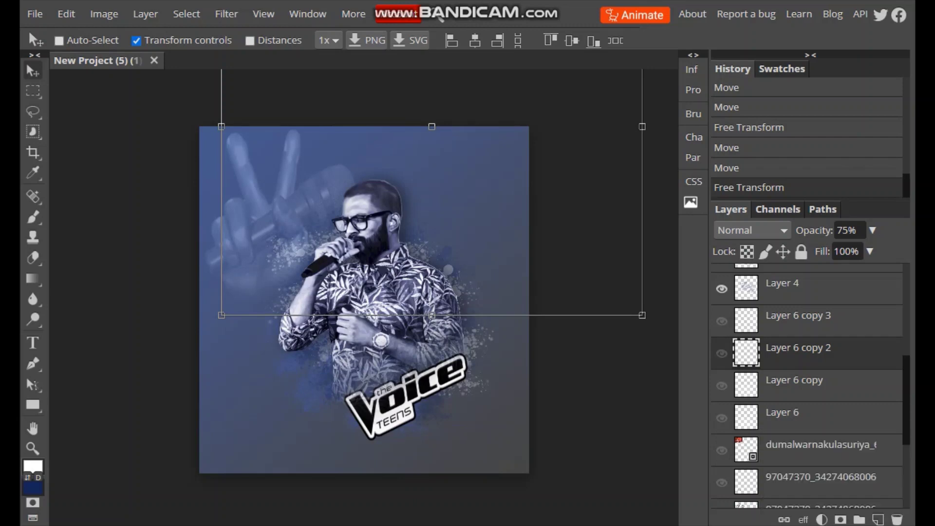
# Show the Layer 6 copy 3 cloud, lower its blending opacity, and add Layer 5 on top.
pyautogui.click(721, 321)
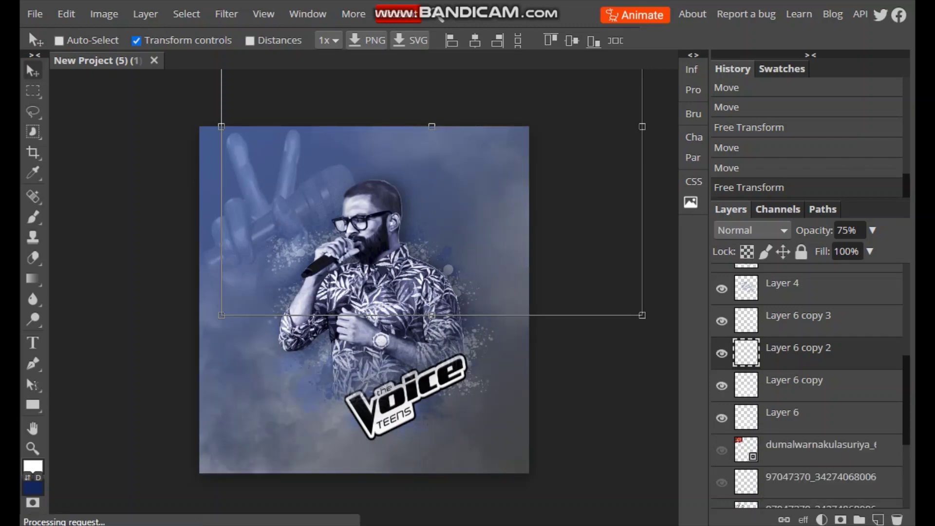
pyautogui.rightClick(779, 223)
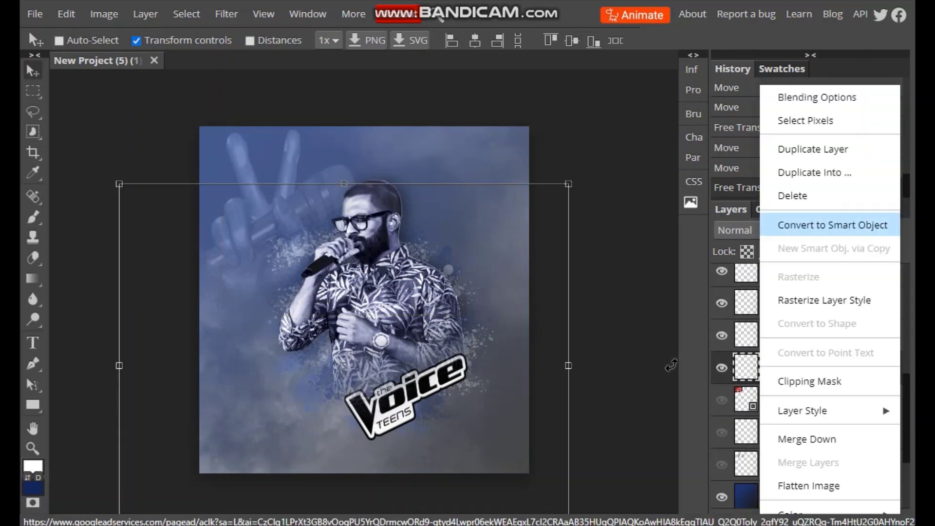
pyautogui.click(803, 96)
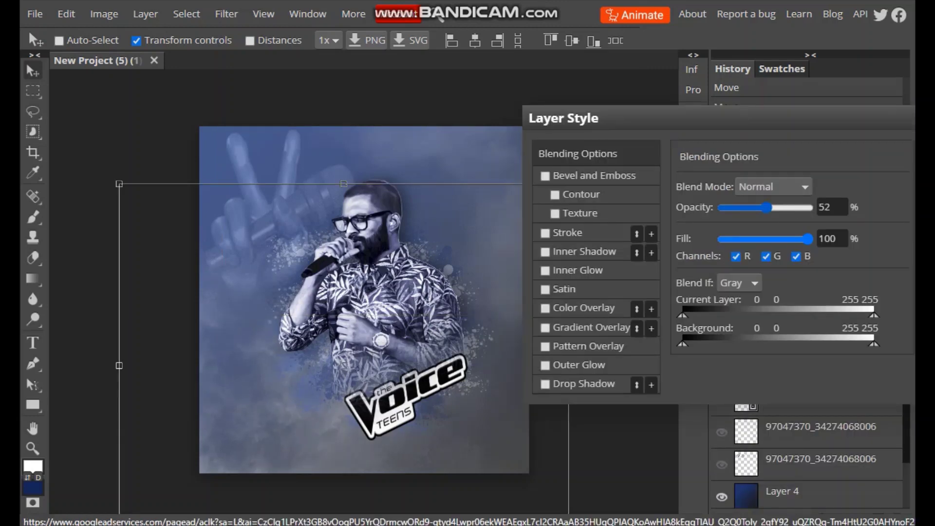
pyautogui.press('Return')
pyautogui.hotkey('ctrl', 'shift', 'n')
# Start a text near the poster's top in The Voice Font at a larger size.
pyautogui.press('t')
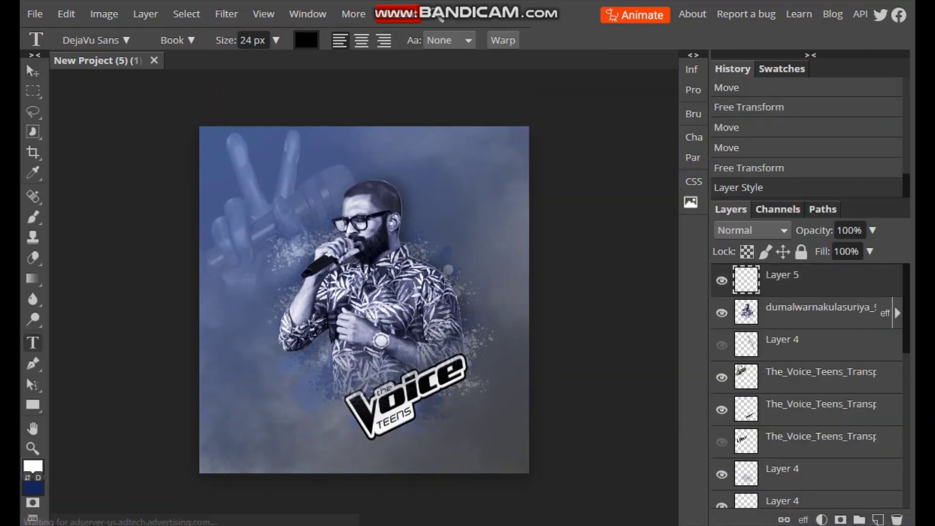
pyautogui.click(95, 40)
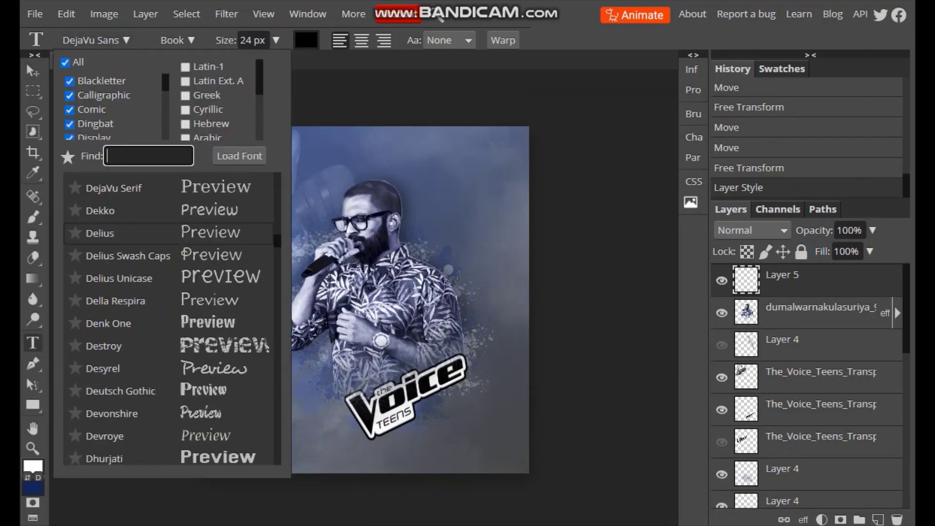
pyautogui.scroll(-3, 168, 317)
pyautogui.scroll(-10, 167, 316)
pyautogui.scroll(-10, 168, 316)
pyautogui.click(120, 452)
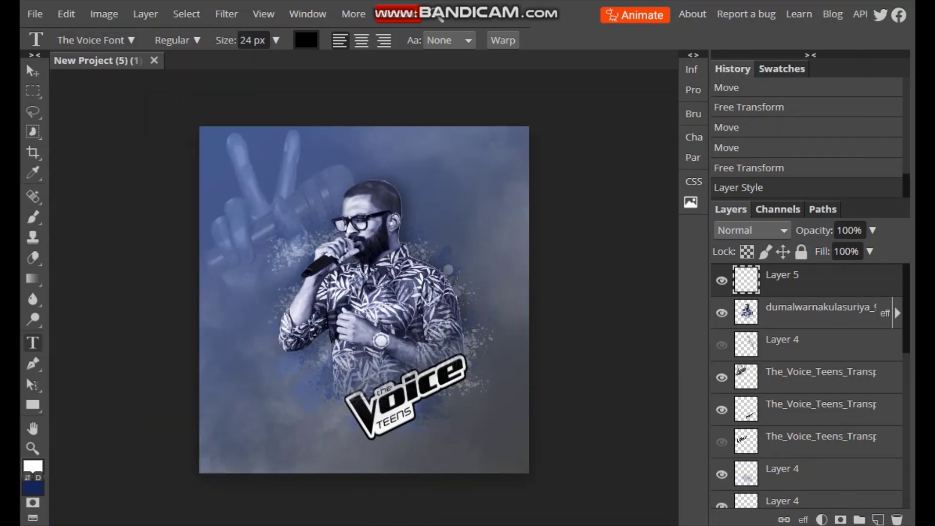
pyautogui.moveTo(276, 40); pyautogui.dragTo(267, 61)
pyautogui.click(255, 149)
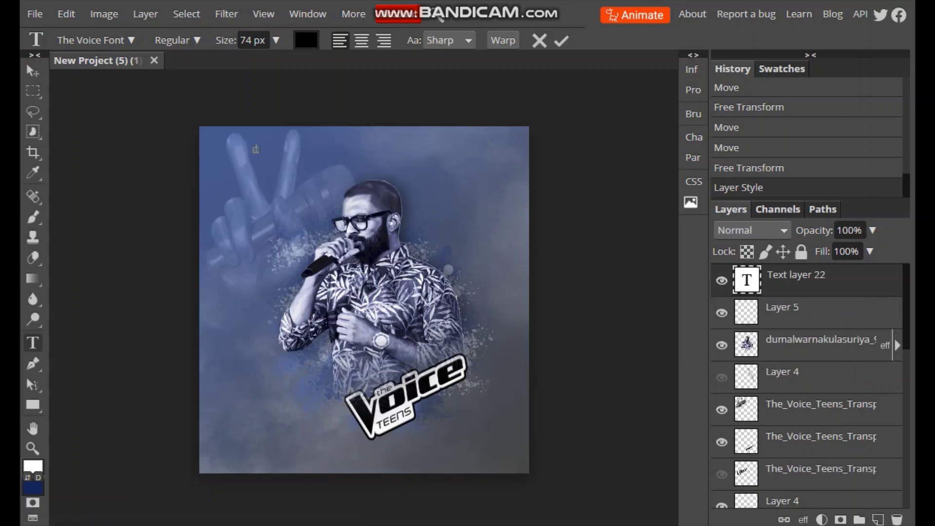
pyautogui.moveTo(275, 40); pyautogui.dragTo(265, 62)
pyautogui.write('Team Dumal')
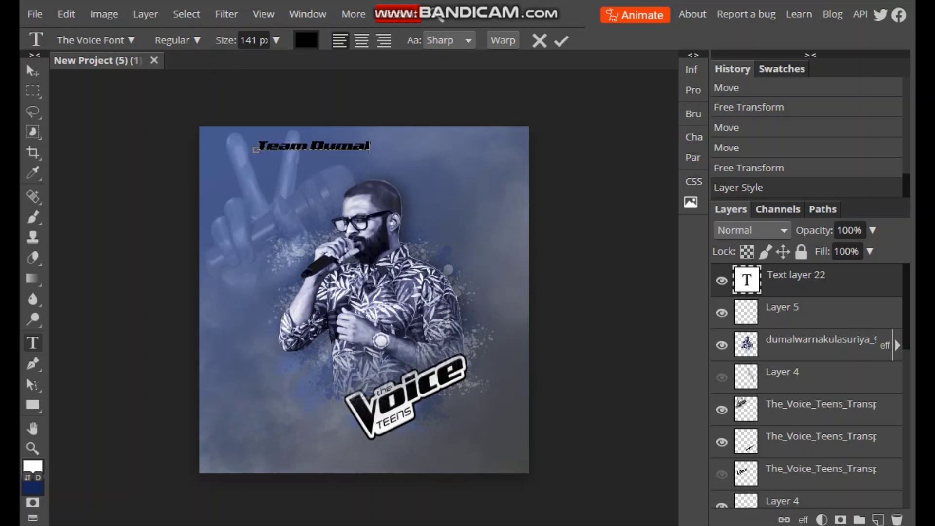
# Make the Team Dumal text white at 116 px and move it right and down.
pyautogui.hotkey('ctrl', 'a')
pyautogui.click(306, 39)
pyautogui.click(427, 328)
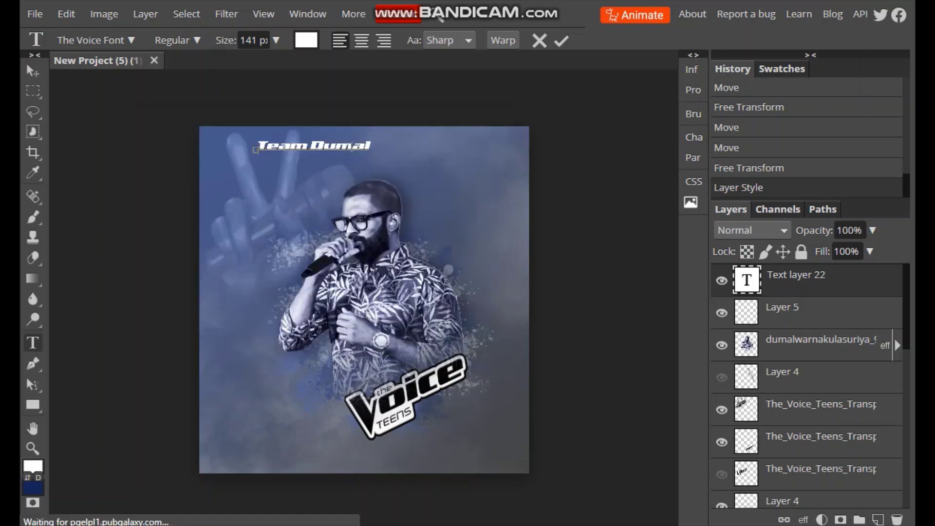
pyautogui.scroll(9, 253, 40)
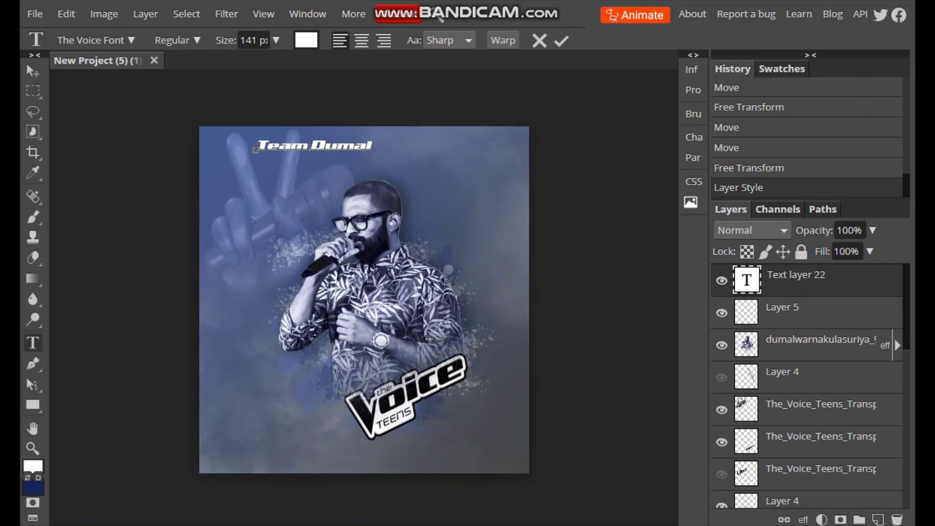
pyautogui.click(276, 40)
pyautogui.moveTo(229, 63); pyautogui.dragTo(270, 64)
pyautogui.scroll(-5, 253, 40)
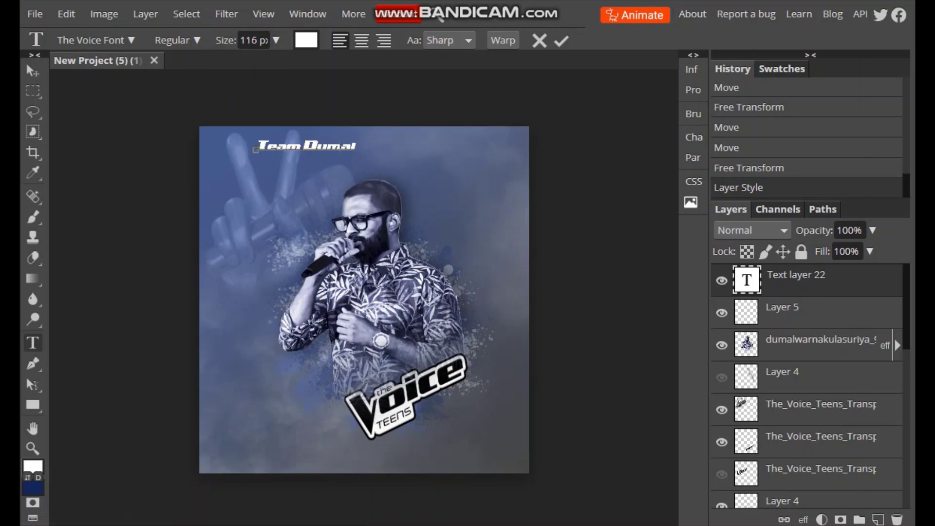
pyautogui.moveTo(307, 146); pyautogui.dragTo(442, 160)
pyautogui.rightClick(752, 280)
# Add a 30 px red stroke to Team Dumal and enable Bevel and Emboss.
pyautogui.click(784, 96)
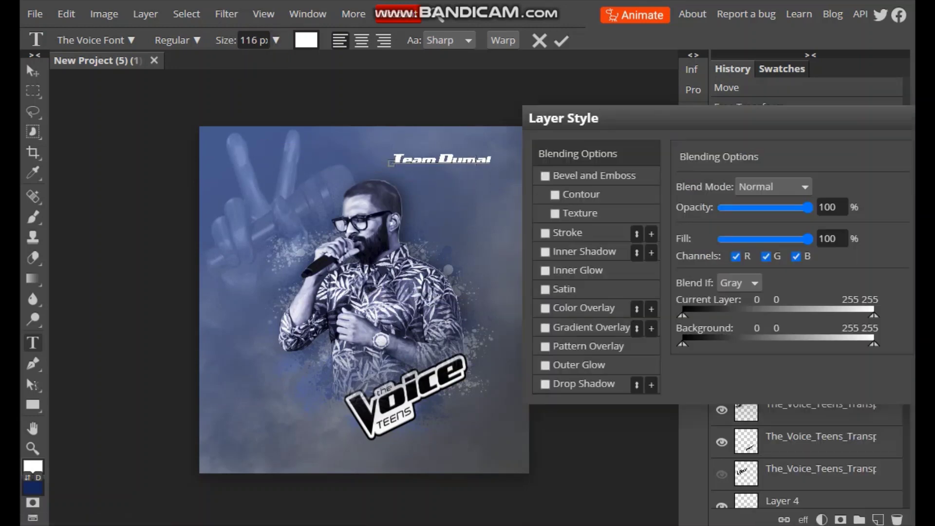
pyautogui.click(545, 233)
pyautogui.moveTo(719, 189); pyautogui.dragTo(726, 188)
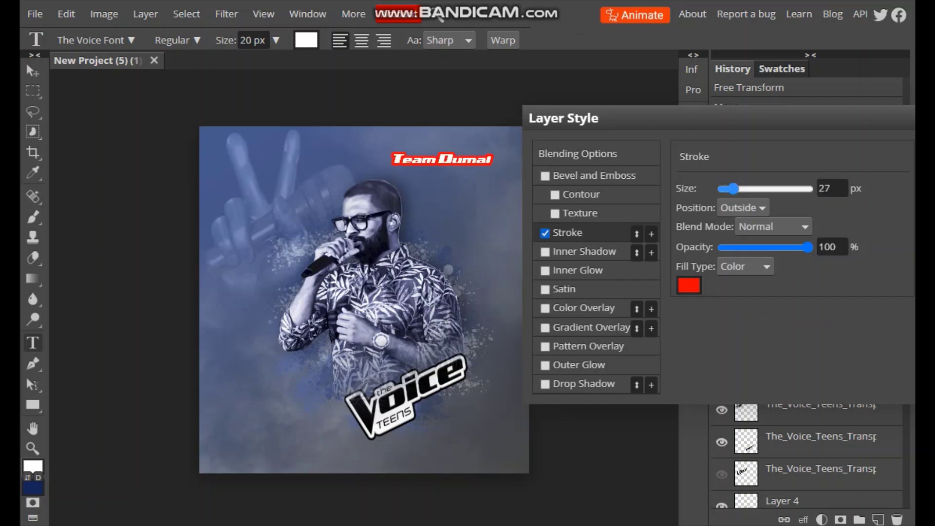
pyautogui.click(545, 176)
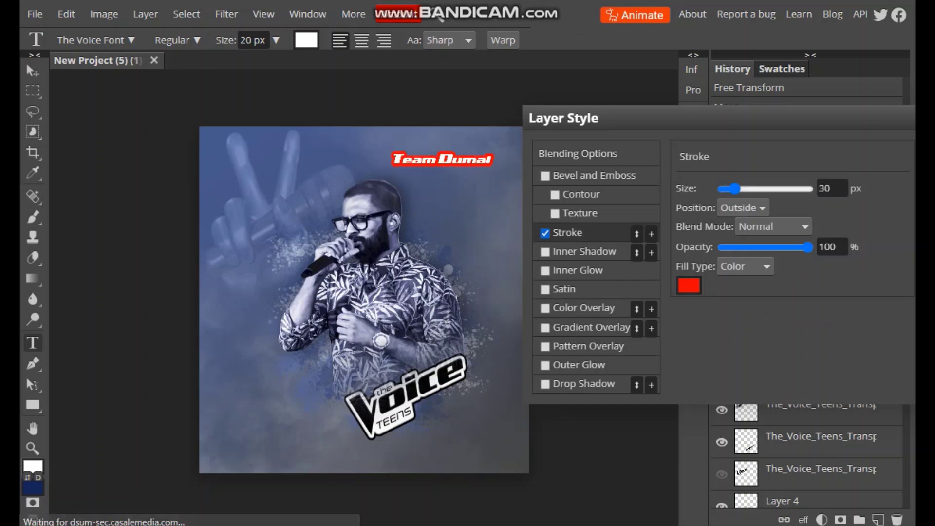
pyautogui.click(593, 175)
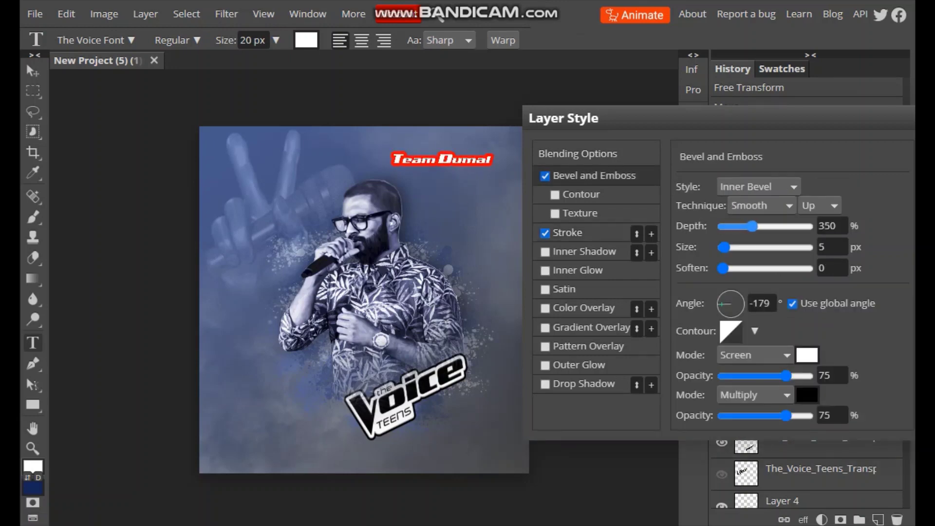
# Set the bevel to Emboss, adjust its depth, and use blue 000fa8 for the highlight.
pyautogui.click(758, 186)
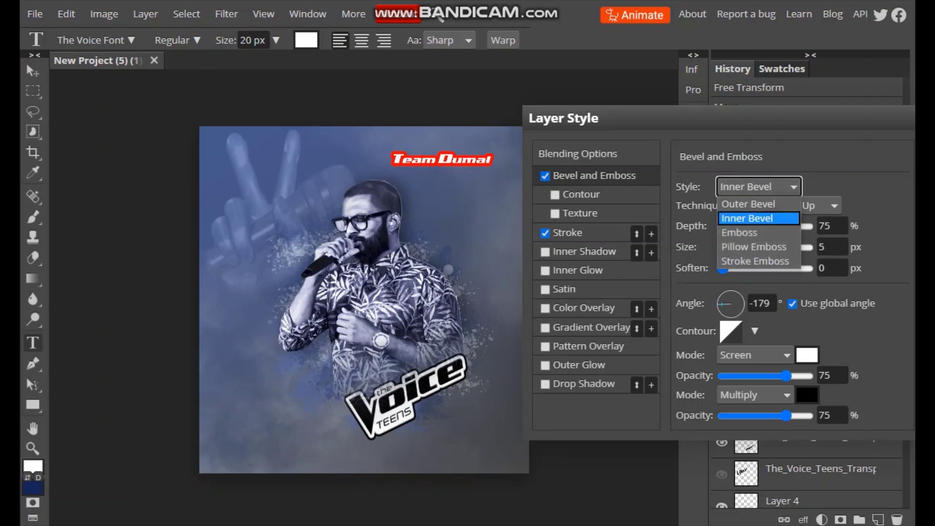
pyautogui.click(740, 229)
pyautogui.moveTo(726, 226); pyautogui.dragTo(746, 226)
pyautogui.click(807, 354)
pyautogui.click(455, 327)
pyautogui.click(421, 328)
pyautogui.moveTo(422, 328); pyautogui.dragTo(445, 327)
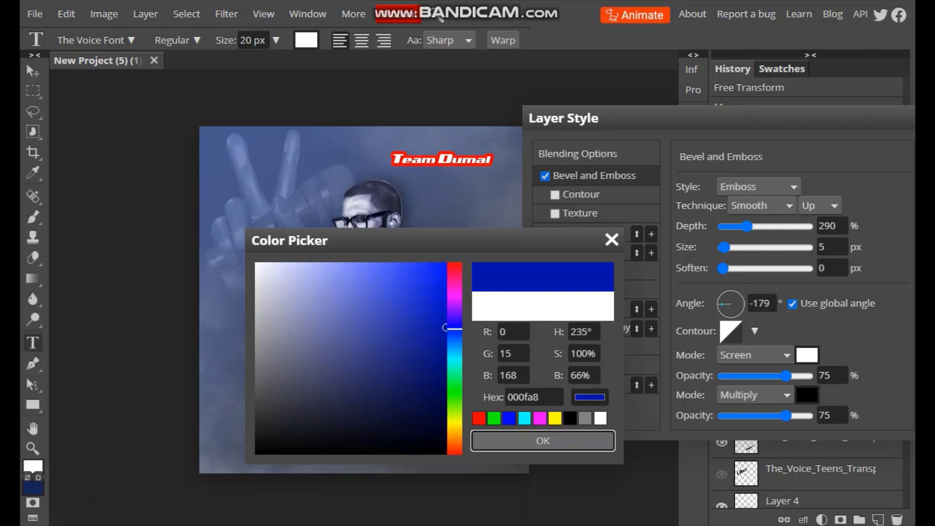
pyautogui.click(542, 440)
# Switch to Pillow Emboss with a larger size and curved contour, then apply the style.
pyautogui.moveTo(724, 247)
pyautogui.mouseDown()
pyautogui.moveTo(792, 247)
pyautogui.moveTo(722, 248)
pyautogui.moveTo(761, 226)
pyautogui.mouseUp()
pyautogui.click(758, 186)
pyautogui.click(755, 246)
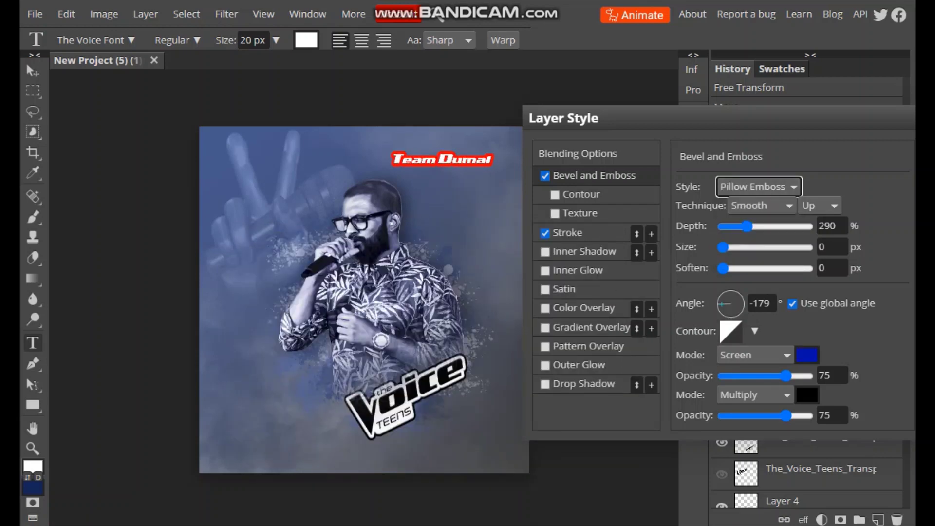
pyautogui.click(754, 330)
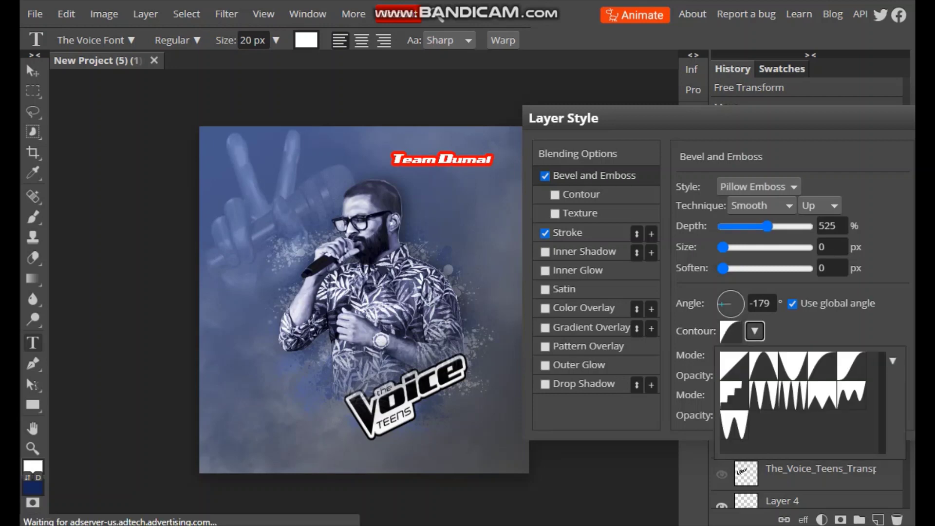
pyautogui.click(730, 365)
pyautogui.write('1')
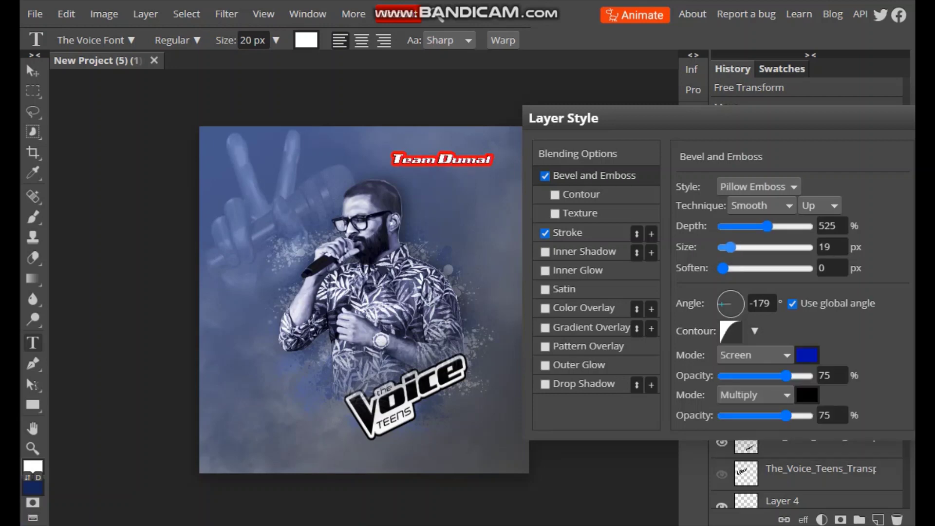
pyautogui.press('Return')
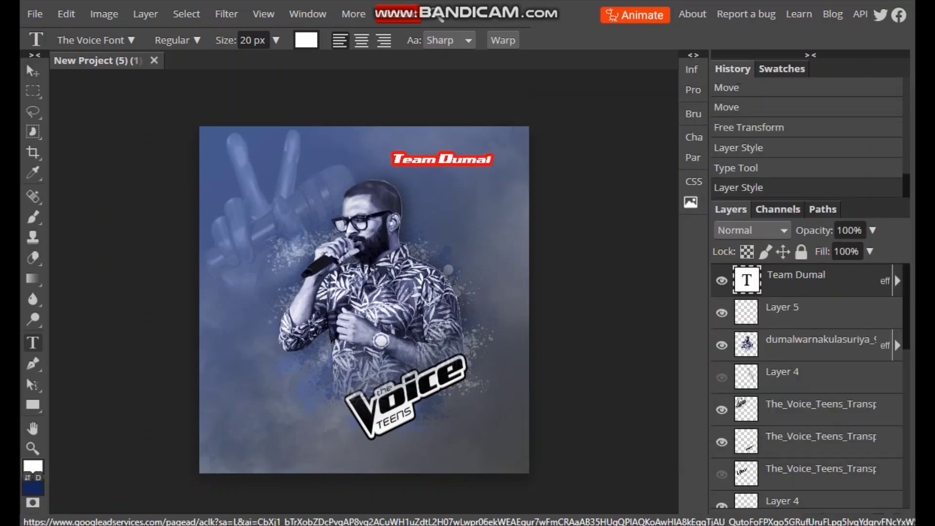
# Shrink Team Dumal, tilt it about -25° onto the logo's lower right, and stretch it taller.
pyautogui.click(440, 158)
pyautogui.moveTo(276, 39); pyautogui.dragTo(265, 64)
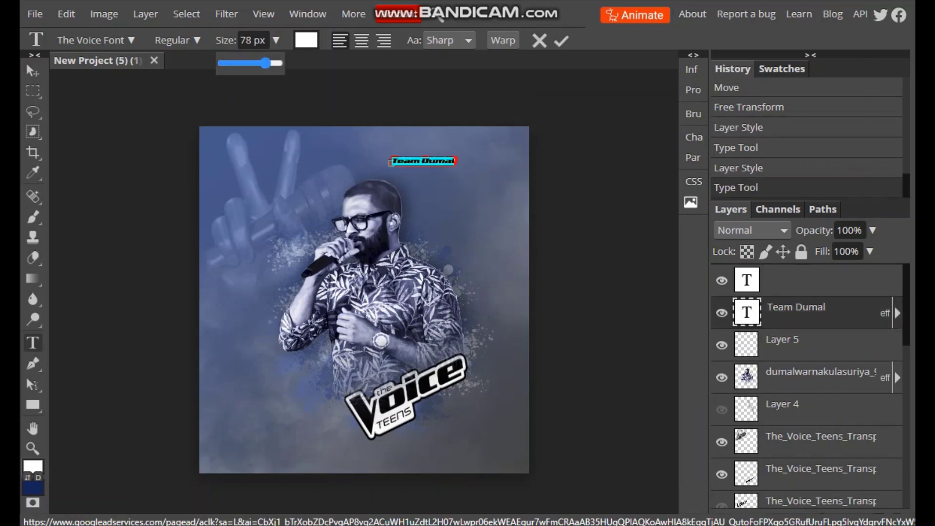
pyautogui.moveTo(426, 160)
pyautogui.mouseDown()
pyautogui.moveTo(456, 407)
pyautogui.moveTo(497, 396)
pyautogui.mouseUp()
pyautogui.hotkey('ctrl', 't')
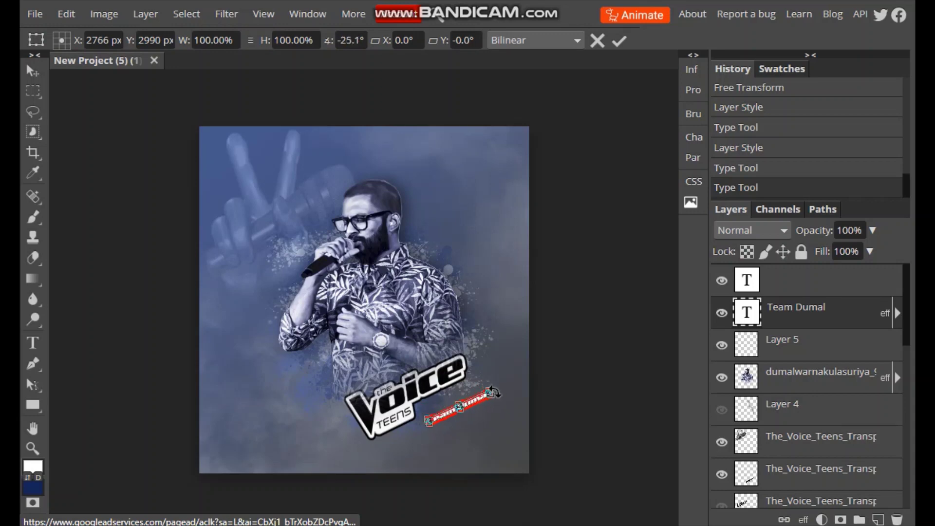
pyautogui.moveTo(459, 405); pyautogui.dragTo(452, 392)
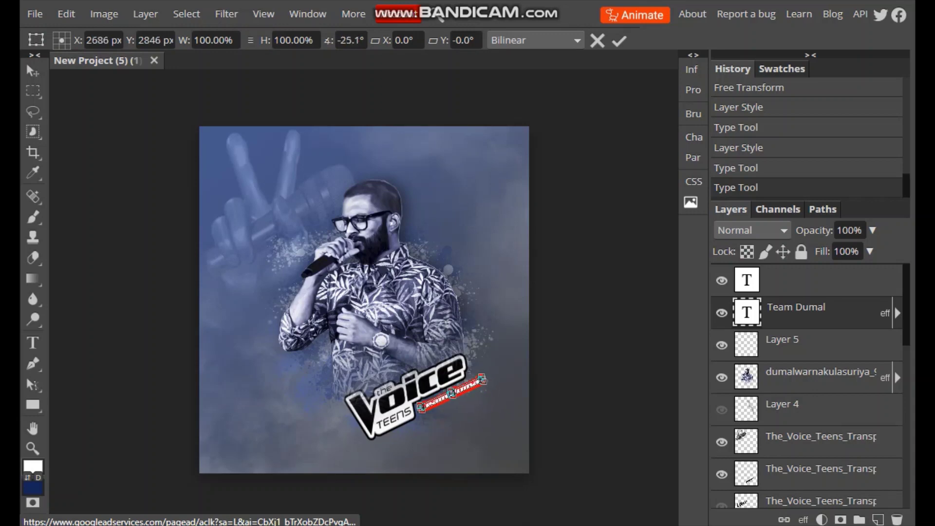
pyautogui.press('Return')
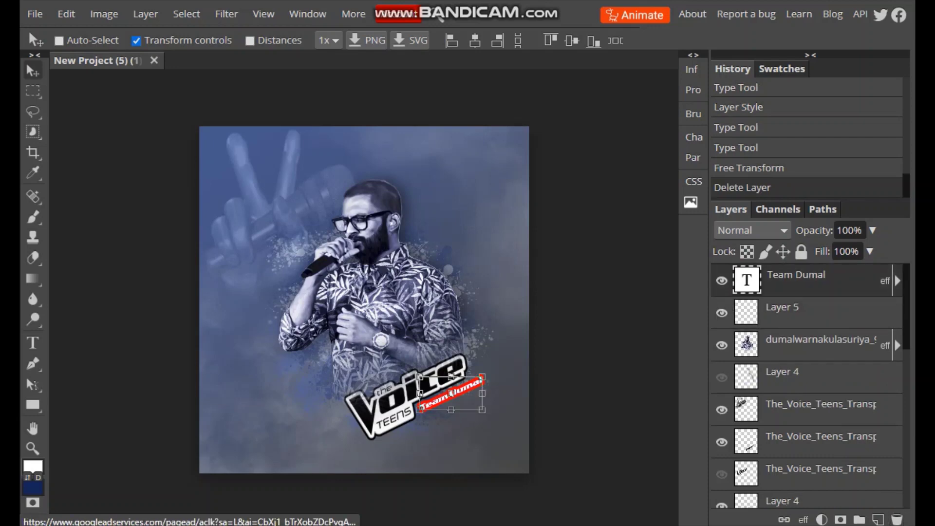
pyautogui.moveTo(482, 376); pyautogui.dragTo(492, 371)
# Nudge the singer, the Layer 4 splash layers and the Voice Teens logo slightly left.
pyautogui.click(779, 312)
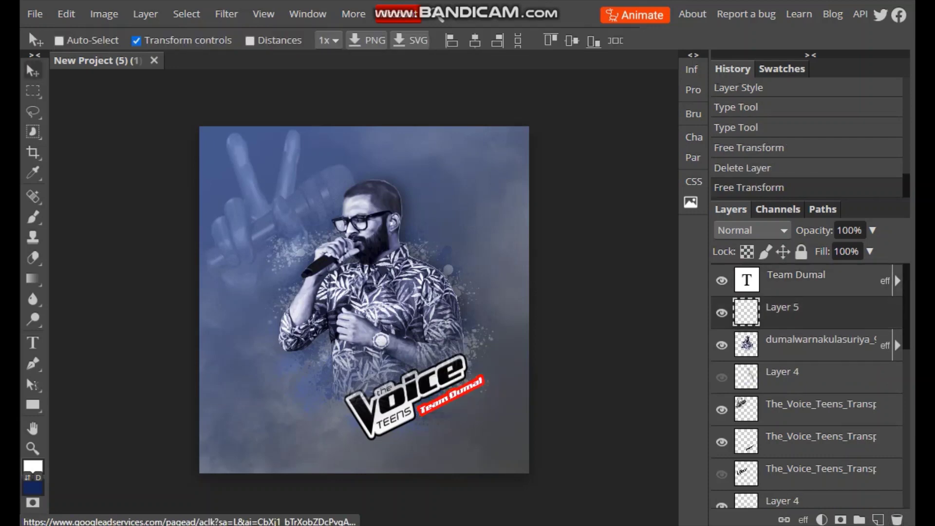
pyautogui.hotkey('alt', '[')
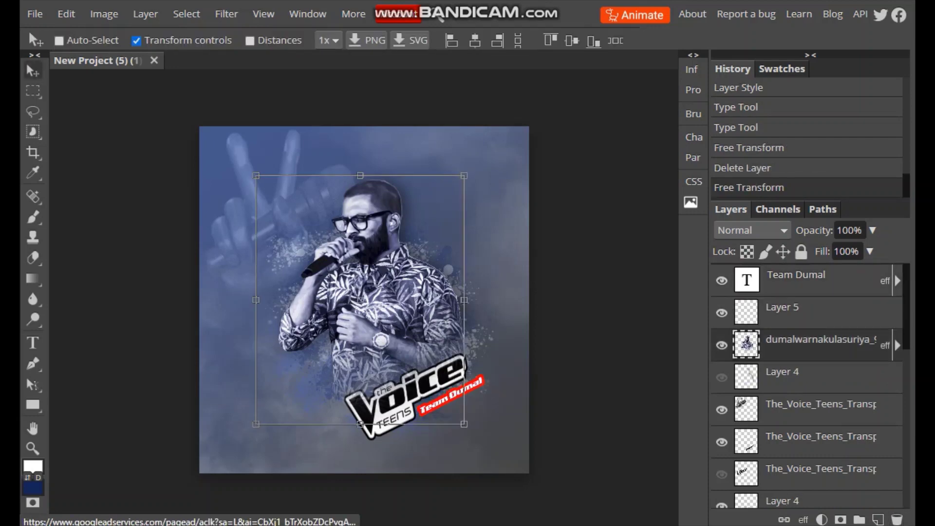
pyautogui.press('Left')
pyautogui.press('Left')
pyautogui.press('Left')
pyautogui.hotkey('alt', '[')
pyautogui.press('Left')
pyautogui.press('Left')
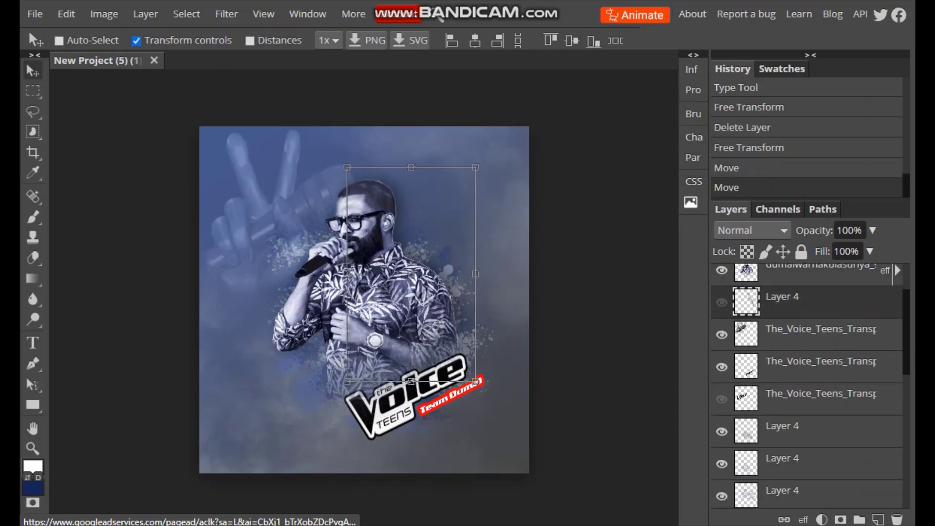
pyautogui.hotkey('alt', '[')
pyautogui.hotkey('alt', '[')
pyautogui.press('Left')
pyautogui.press('Left')
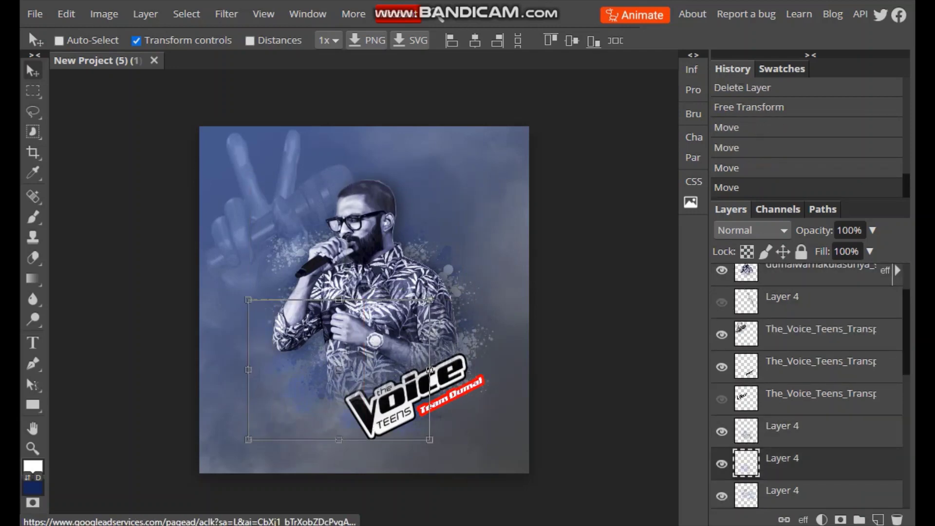
pyautogui.hotkey('alt', '[')
pyautogui.press('Left')
pyautogui.press('Left')
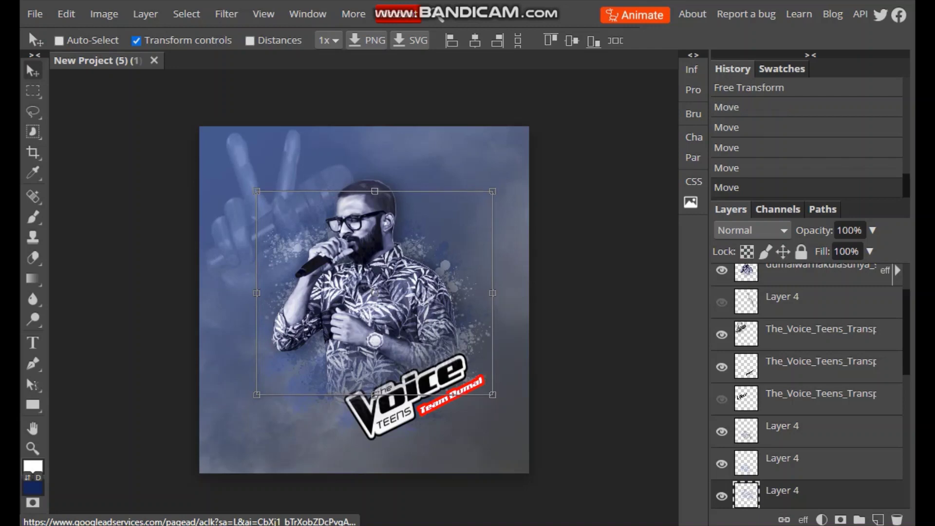
pyautogui.hotkey('alt', ']')
pyautogui.hotkey('alt', ']')
pyautogui.hotkey('alt', ']')
pyautogui.hotkey('alt', ']')
pyautogui.press('Left')
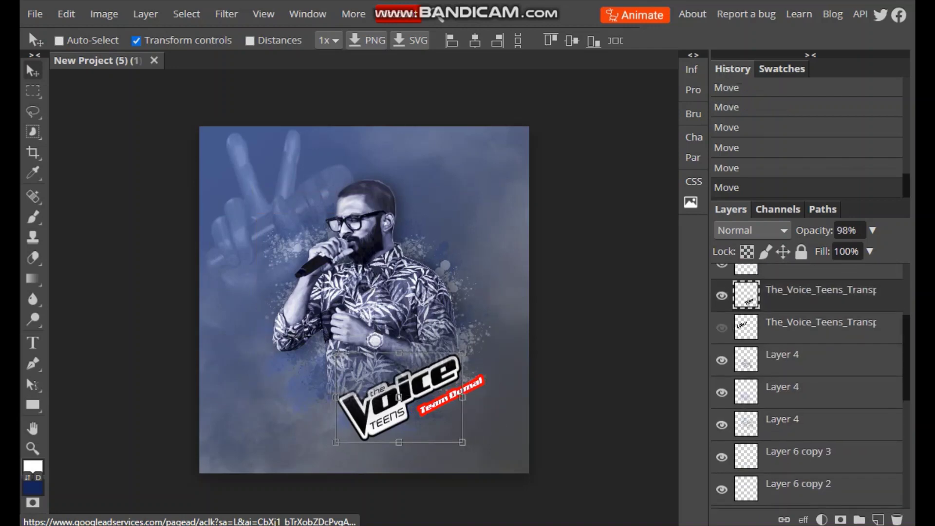
pyautogui.hotkey('alt', ']')
pyautogui.hotkey('alt', ']')
pyautogui.hotkey('alt', ']')
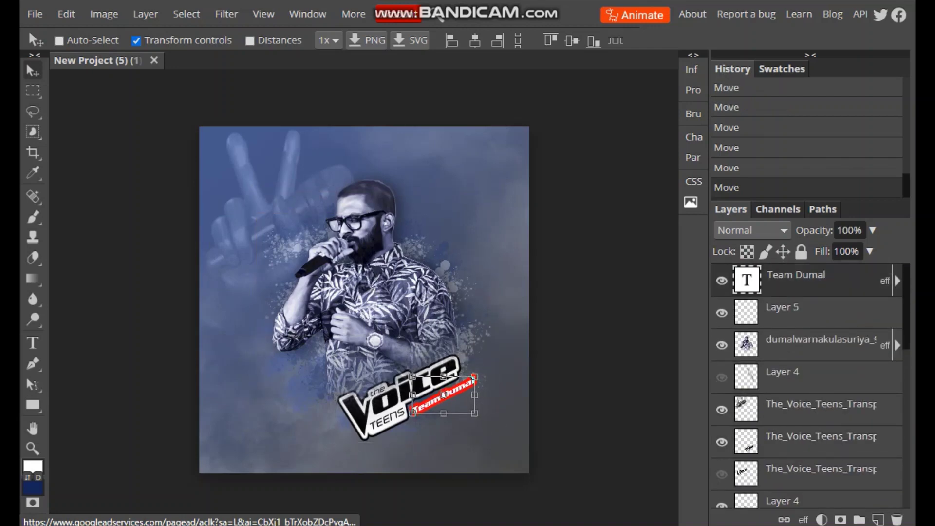
# Resize the Team Dumal tag text with the Size slider and commit it.
pyautogui.press('t')
pyautogui.rightClick(658, 85)
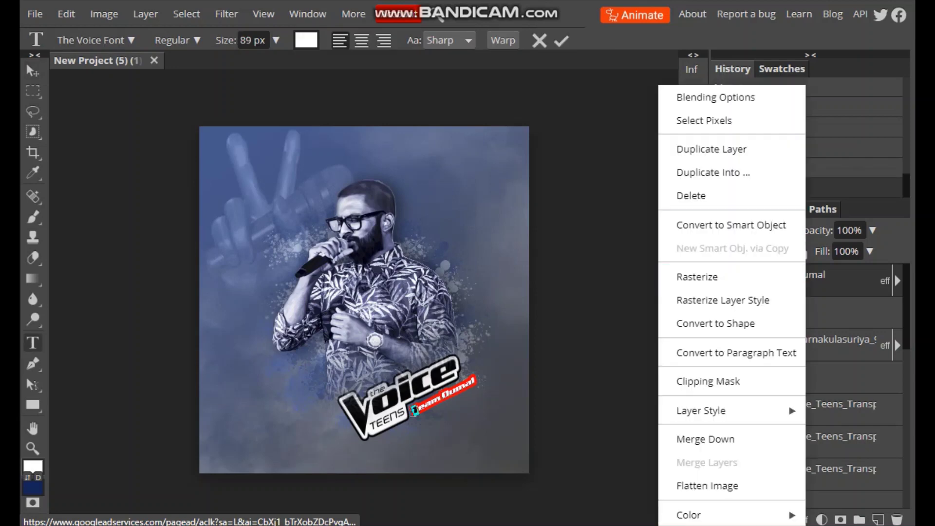
pyautogui.click(682, 96)
pyautogui.press('Return')
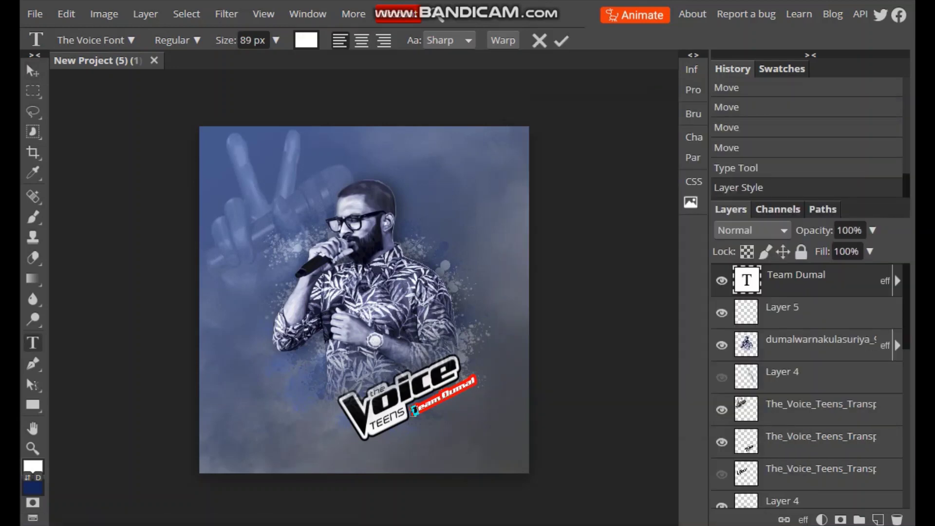
pyautogui.click(276, 40)
pyautogui.moveTo(271, 63); pyautogui.dragTo(261, 63)
pyautogui.click(275, 40)
pyautogui.click(779, 312)
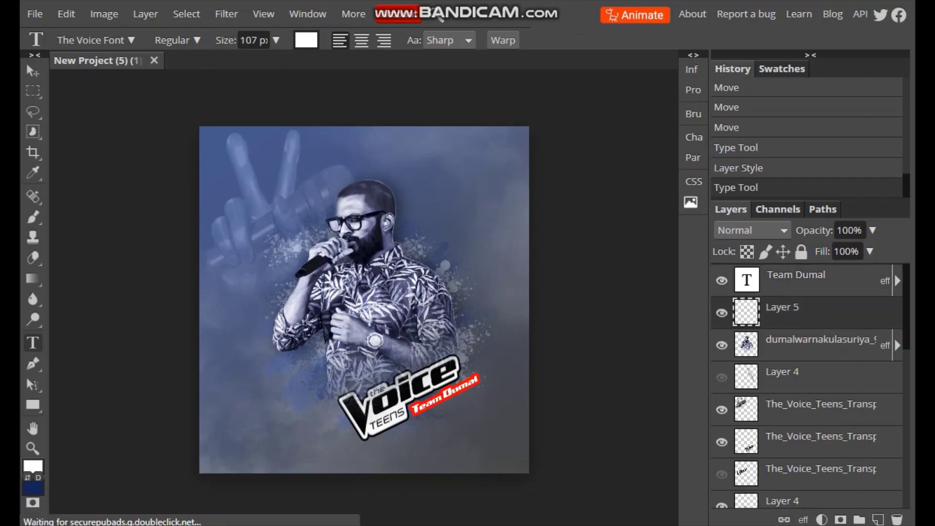
# Rotate the Team Dumal text about 1.6° and nudge it slightly left against the logo.
pyautogui.hotkey('ctrl', '+')
pyautogui.hotkey('ctrl', '+')
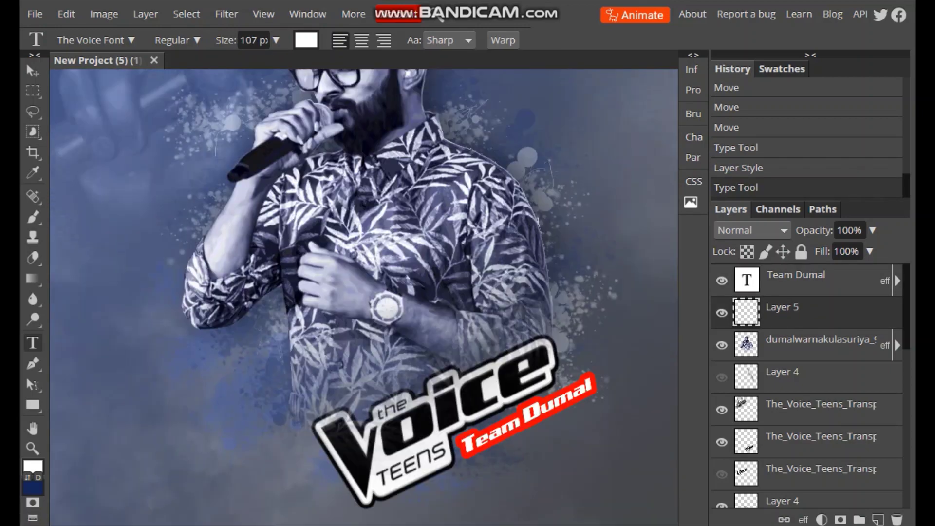
pyautogui.hotkey('alt', ']')
pyautogui.press('v')
pyautogui.moveTo(598, 370); pyautogui.dragTo(596, 375)
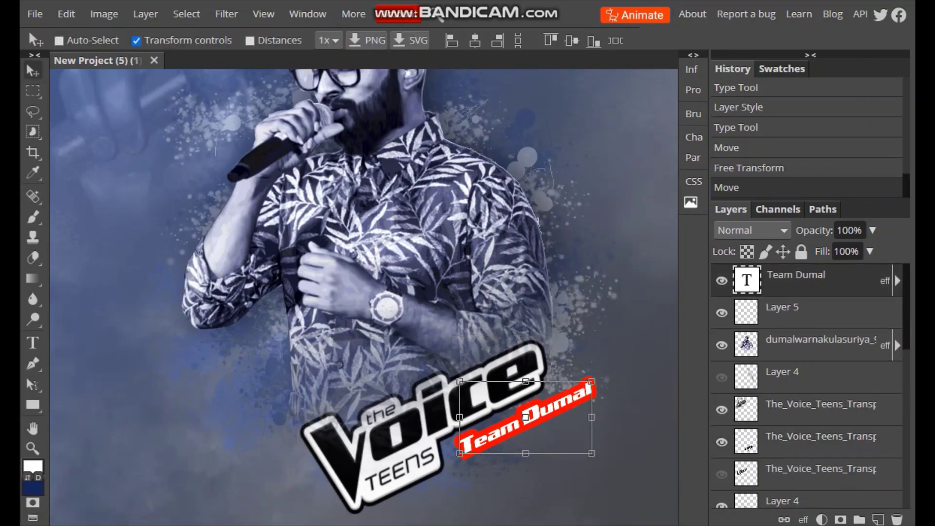
pyautogui.press('Left')
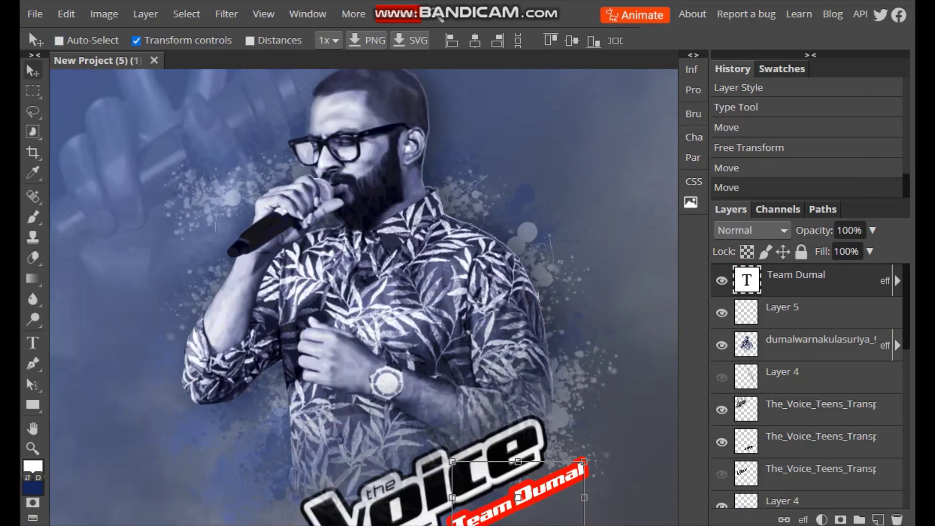
# Try a dark blue 052994 outline on Team Dumal, then undo back to the red stroke.
pyautogui.press('t')
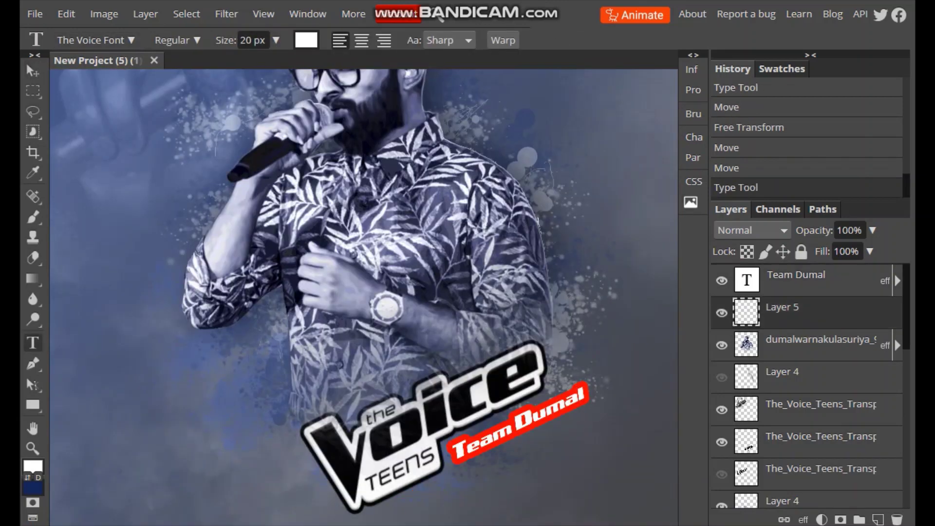
pyautogui.doubleClick(822, 280)
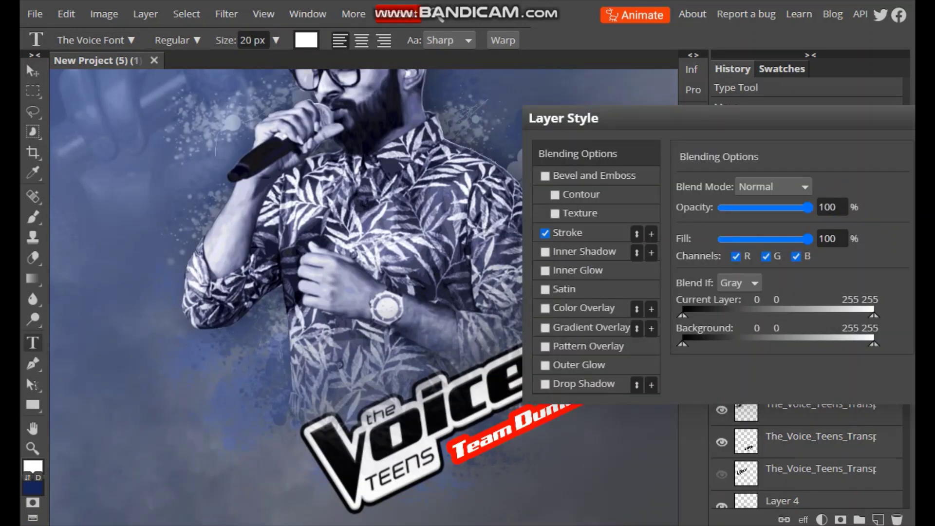
pyautogui.click(567, 232)
pyautogui.click(688, 286)
pyautogui.click(454, 324)
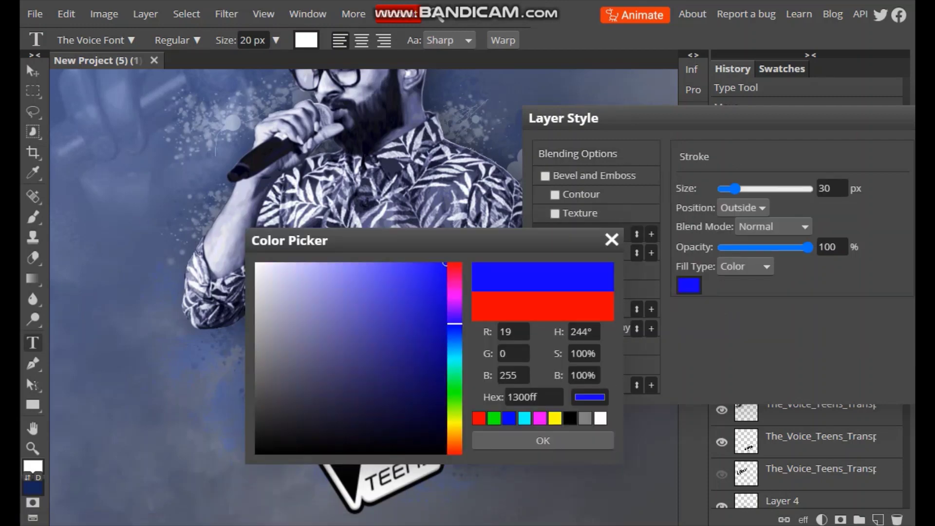
pyautogui.click(442, 343)
pyautogui.click(543, 440)
pyautogui.press('Return')
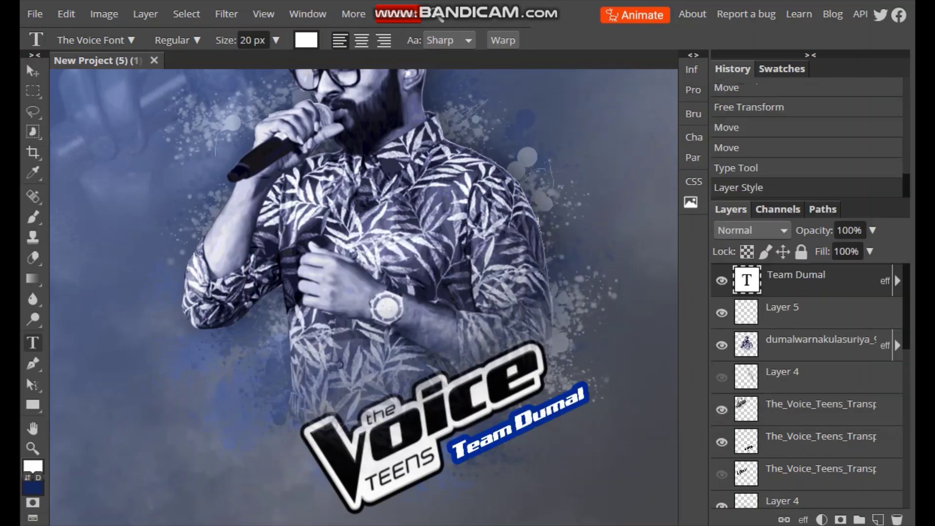
pyautogui.hotkey('ctrl', '0')
pyautogui.hotkey('ctrl', 'z')
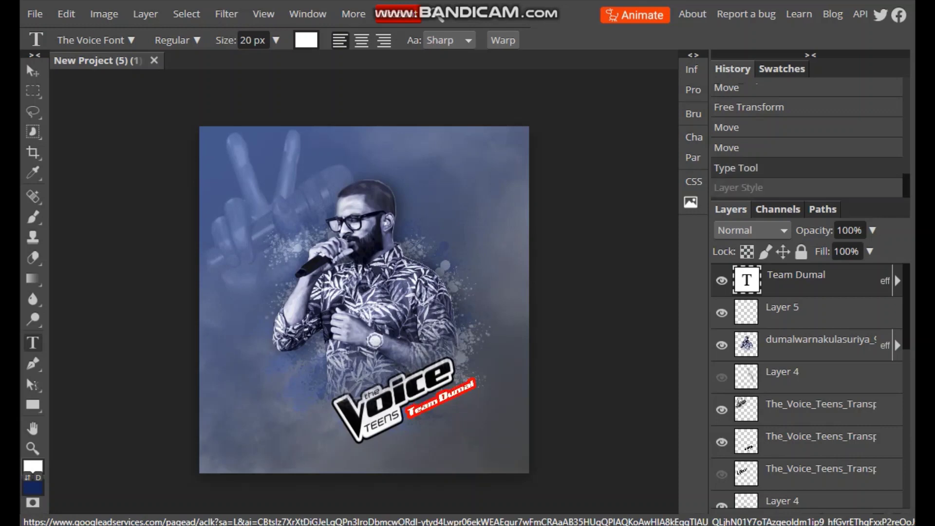
pyautogui.hotkey('ctrl', 'shift', 'z')
pyautogui.hotkey('ctrl', 'z')
# Move the Team Dumal tag slightly up on the Voice logo, then select Layer 5.
pyautogui.click(803, 442)
pyautogui.press('v')
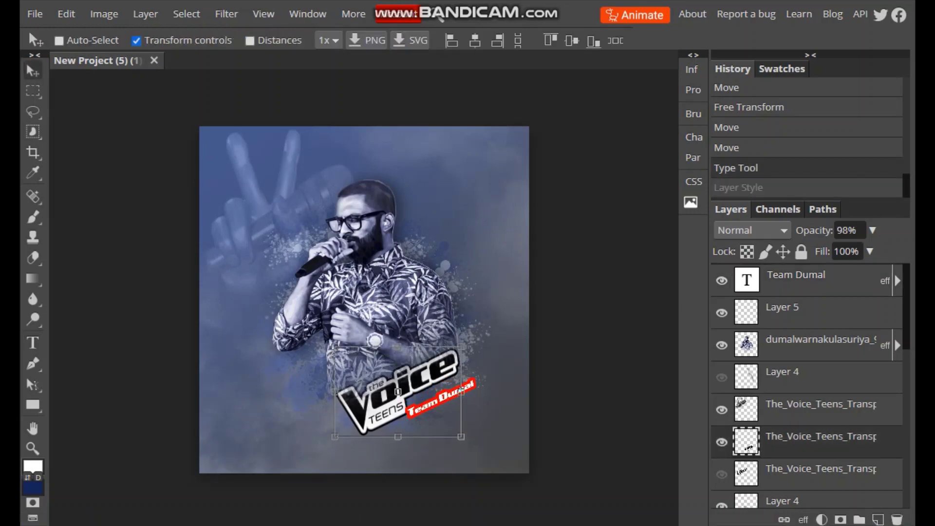
pyautogui.moveTo(398, 392); pyautogui.dragTo(441, 393)
pyautogui.click(803, 280)
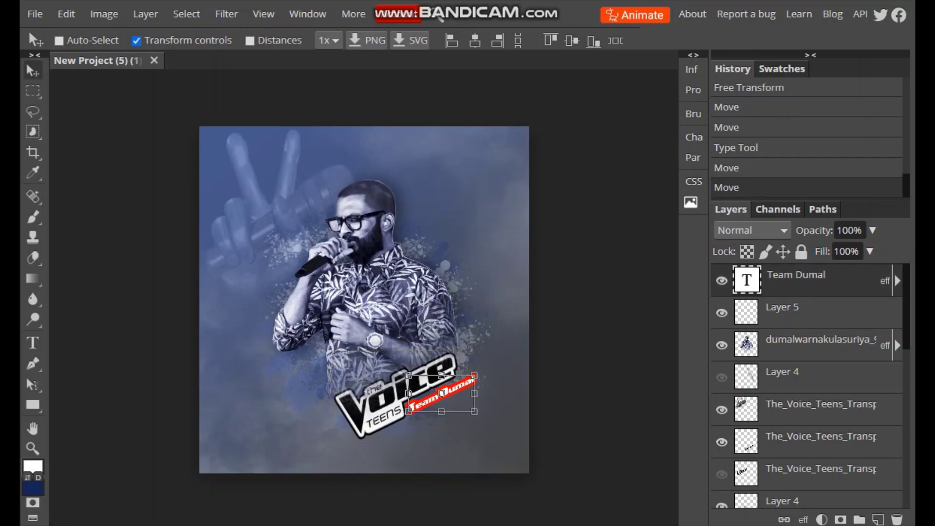
pyautogui.click(804, 312)
# Place the designer credit image on the poster and try moving it lower, undoing the overshoot.
pyautogui.click(878, 519)
pyautogui.press('Return')
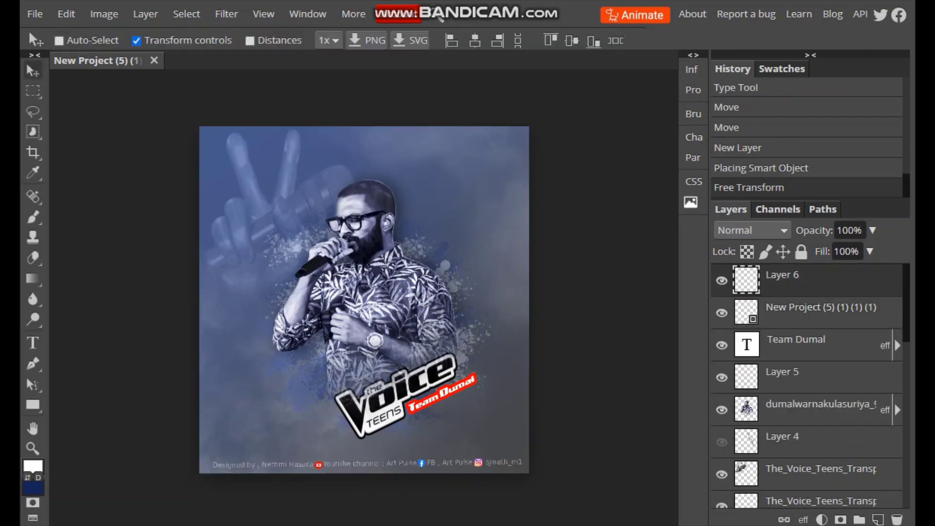
pyautogui.hotkey('shift', 'Left')
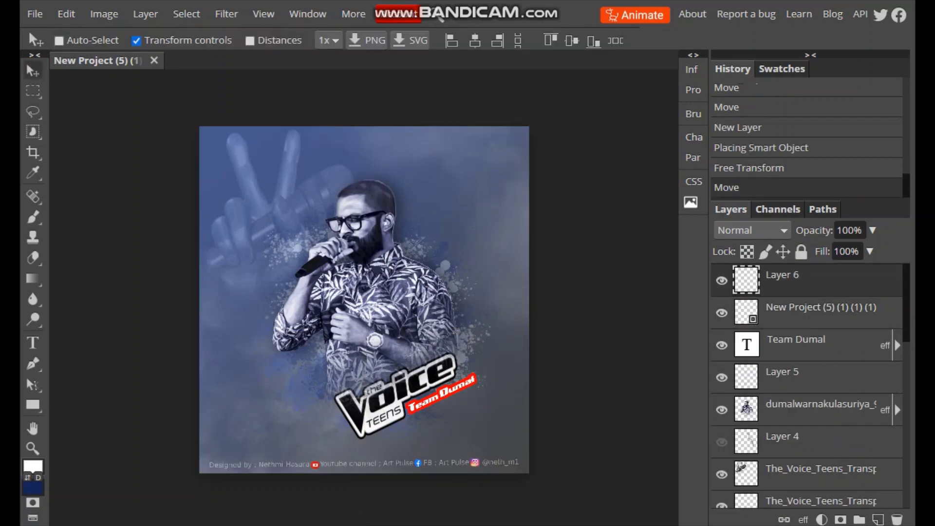
pyautogui.click(823, 312)
pyautogui.moveTo(363, 323); pyautogui.dragTo(382, 428)
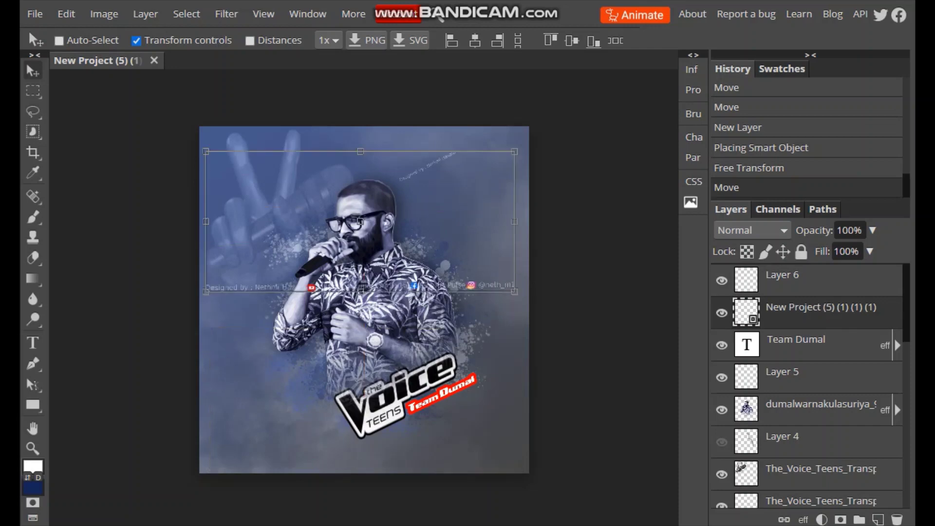
pyautogui.hotkey('ctrl', 'z')
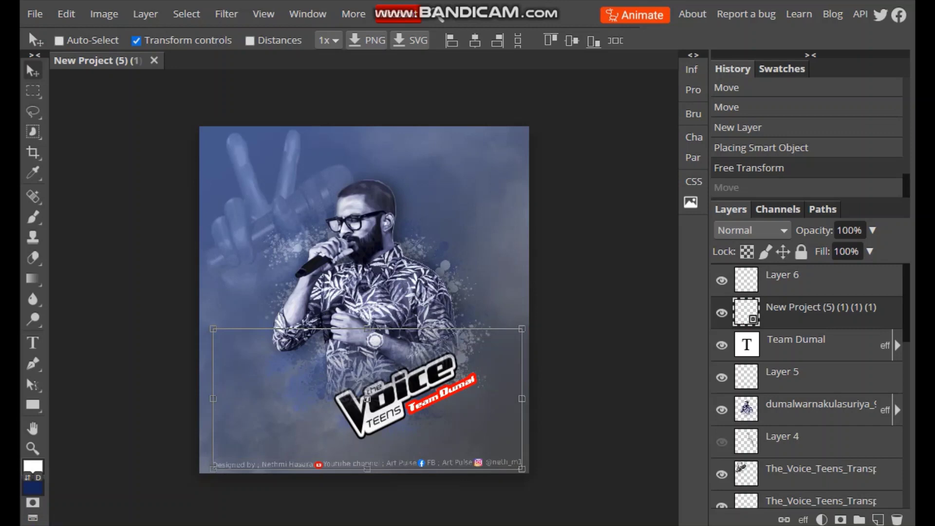
# Drag a second copy of the credit image from File Explorer onto the canvas and place it.
pyautogui.hotkey('alt', 'Tab')
pyautogui.scroll(-3, 479, 243)
pyautogui.moveTo(318, 166); pyautogui.dragTo(779, 294)
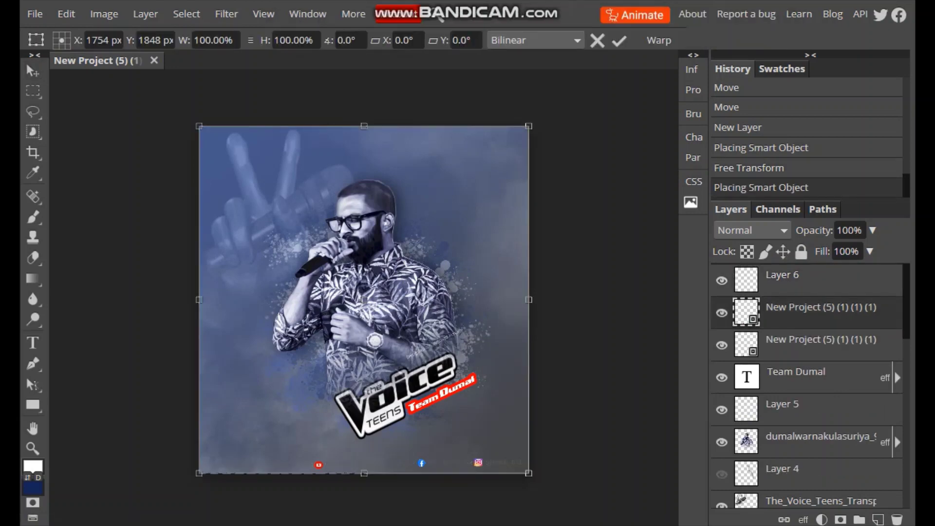
pyautogui.press('Return')
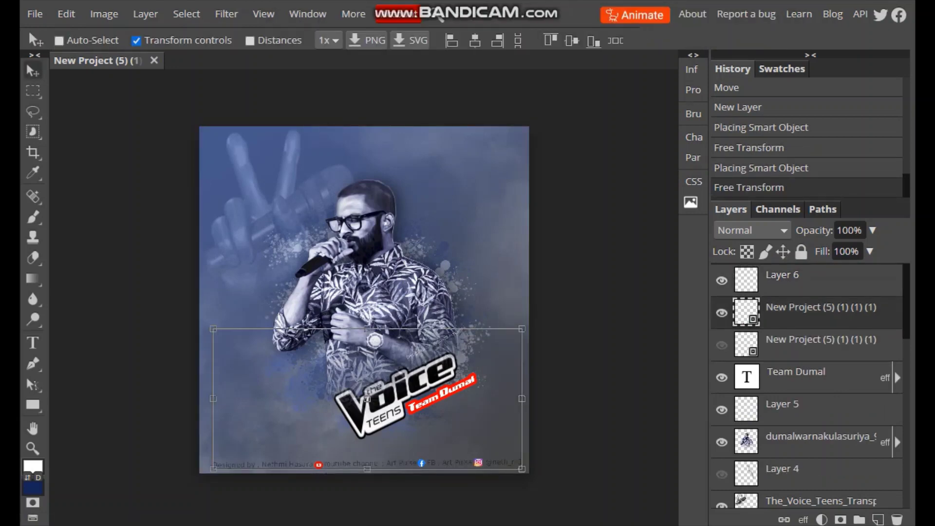
# Nudge the second credit line into its final position along the poster's bottom edge.
pyautogui.hotkey('ctrl', 't')
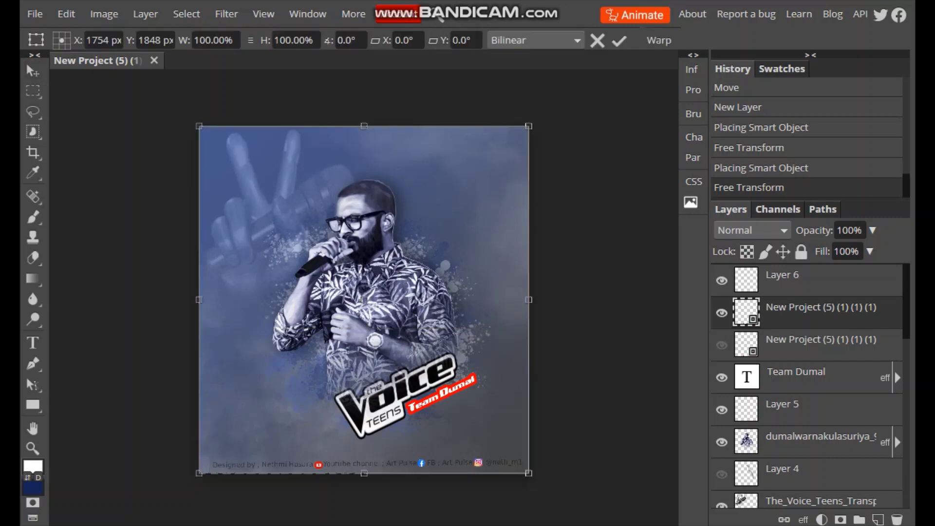
pyautogui.hotkey('shift', 'Up')
pyautogui.hotkey('shift', 'Up')
pyautogui.hotkey('shift', 'Up')
pyautogui.press('Return')
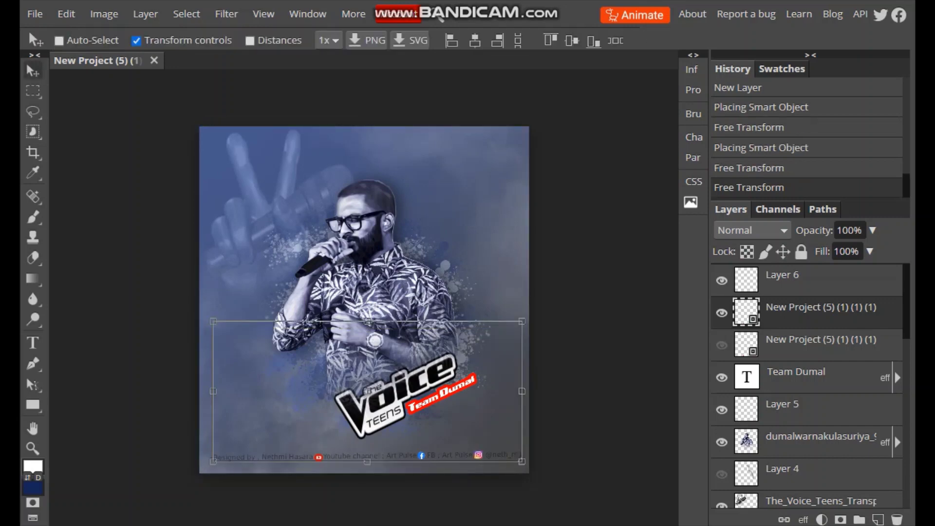
pyautogui.hotkey('ctrl', 't')
pyautogui.hotkey('shift', 'Down')
pyautogui.hotkey('shift', 'Down')
pyautogui.hotkey('shift', 'Down')
pyautogui.hotkey('shift', 'Left')
pyautogui.hotkey('shift', 'Left')
pyautogui.hotkey('shift', 'Left')
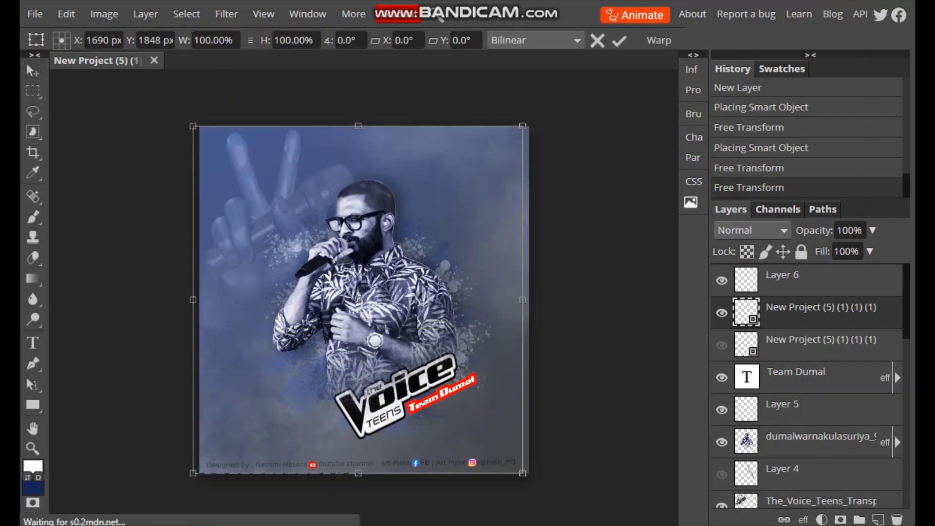
pyautogui.press('Return')
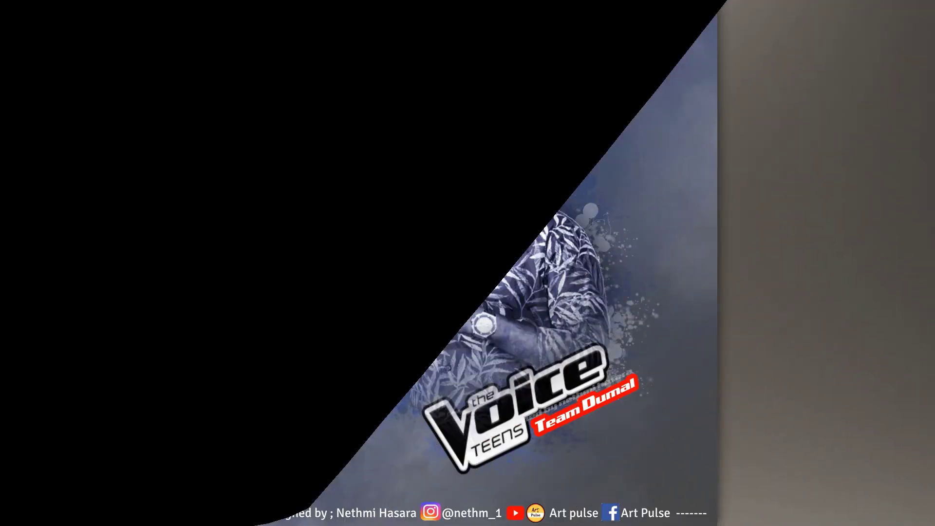